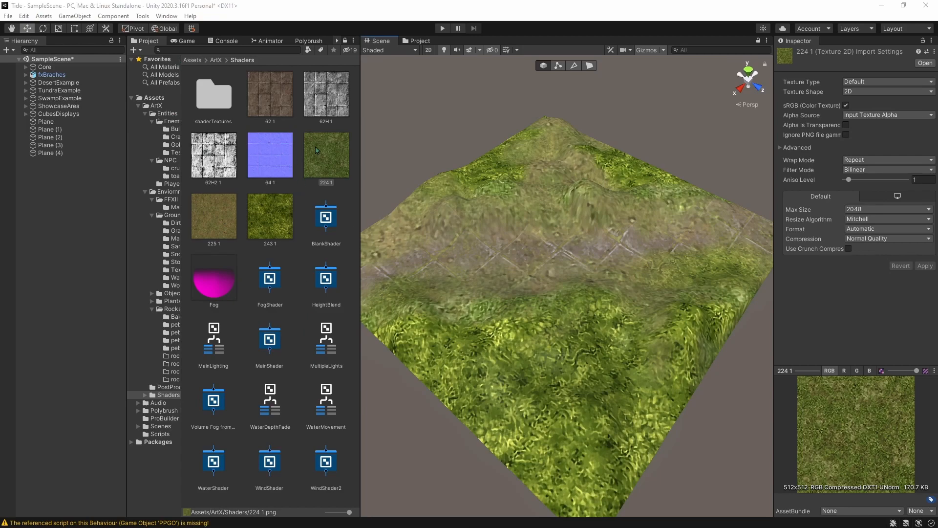
- Inspect the ground, stone height and normal textures in the Shaders folder, including 62 1, 62H 1, 62H2 1, 64 1, 224 1, 225 1 and 243 1
{"action": "left_click", "coordinate": [318, 115]}
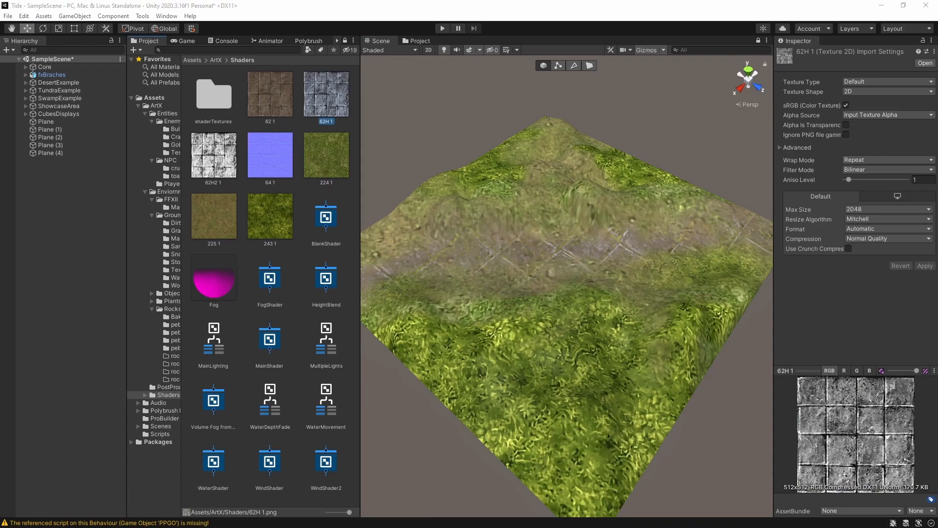
{"action": "left_click", "coordinate": [279, 138]}
{"action": "left_click", "coordinate": [317, 128]}
{"action": "left_click", "coordinate": [325, 175]}
{"action": "left_click", "coordinate": [283, 109]}
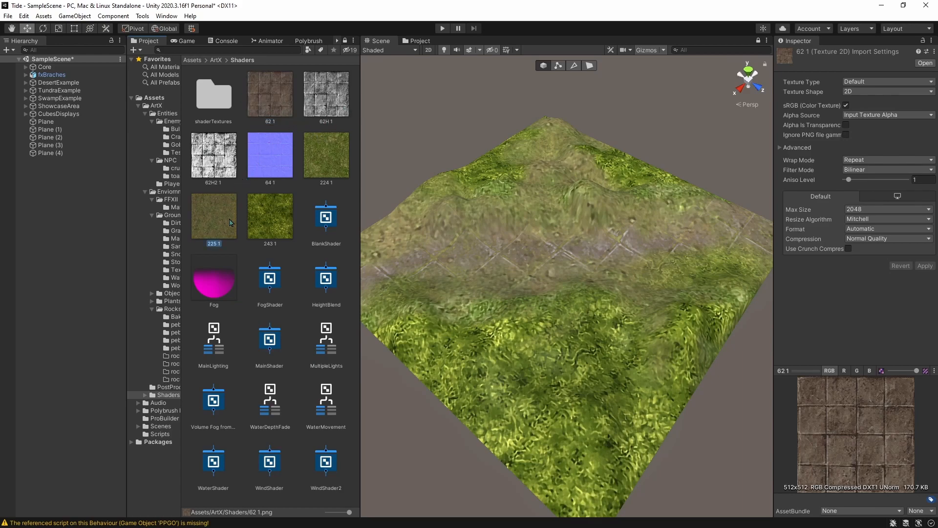
{"action": "left_click", "coordinate": [222, 203]}
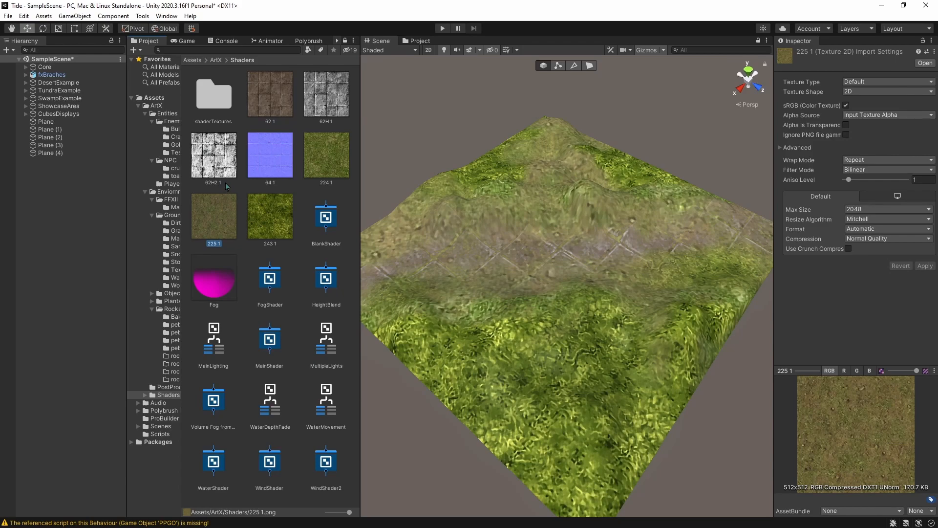
{"action": "left_click", "coordinate": [338, 162]}
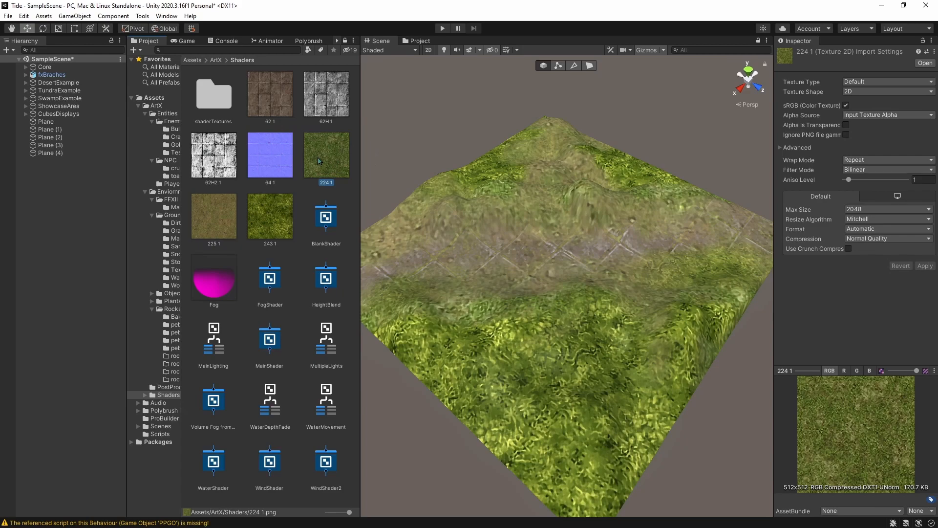
{"action": "left_click", "coordinate": [278, 196]}
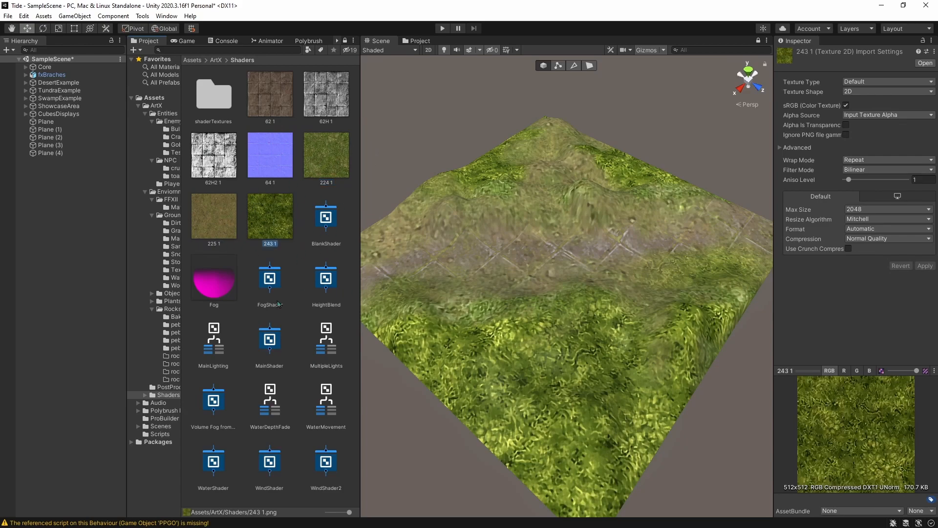
{"action": "left_click", "coordinate": [214, 147]}
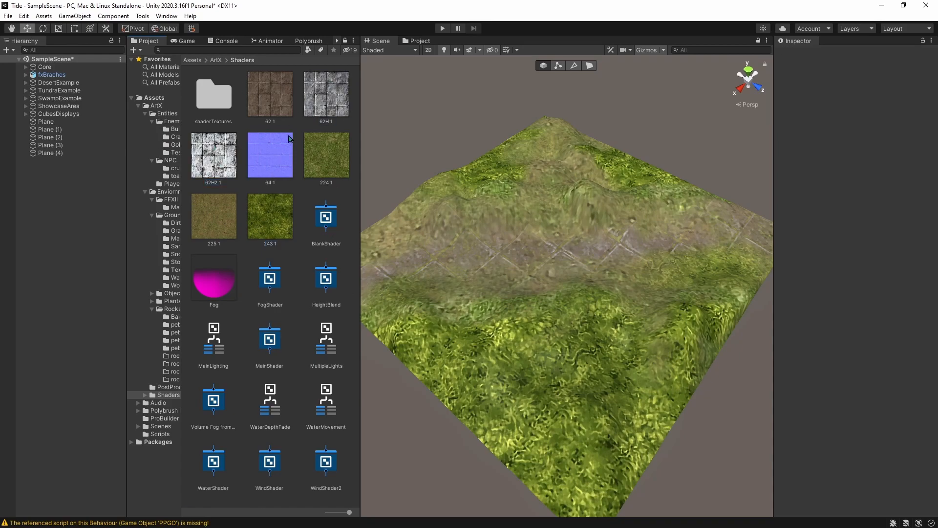
{"action": "left_click", "coordinate": [234, 149]}
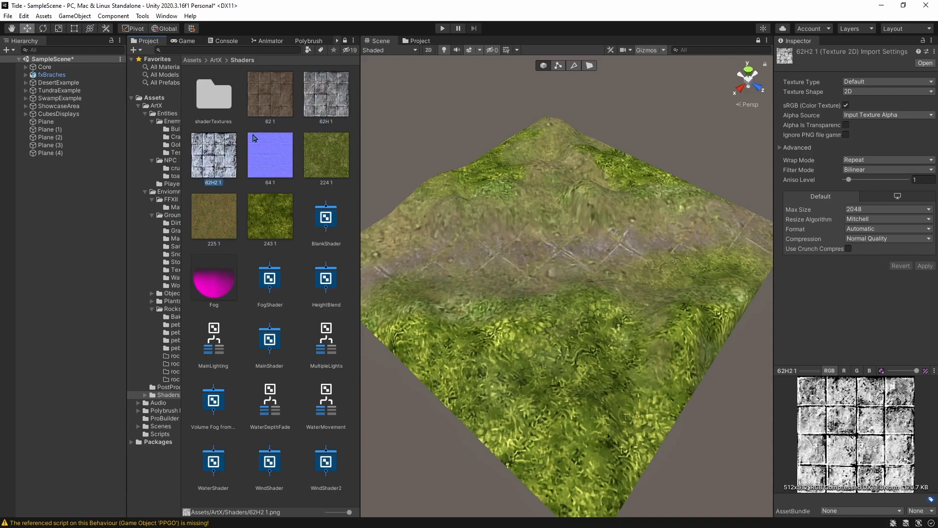
{"action": "key", "text": "Right"}
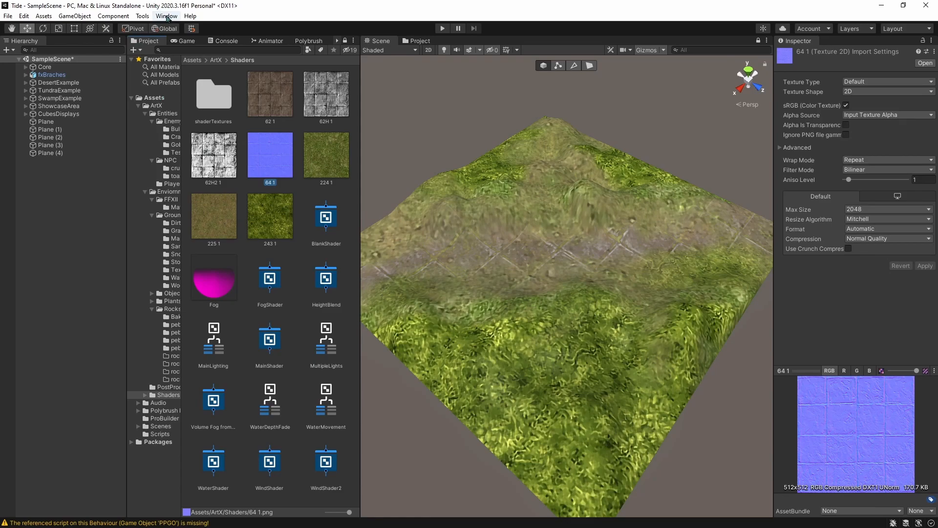
- Open the Package Manager and search the Unity Registry for polybrush
{"action": "left_click", "coordinate": [166, 16]}
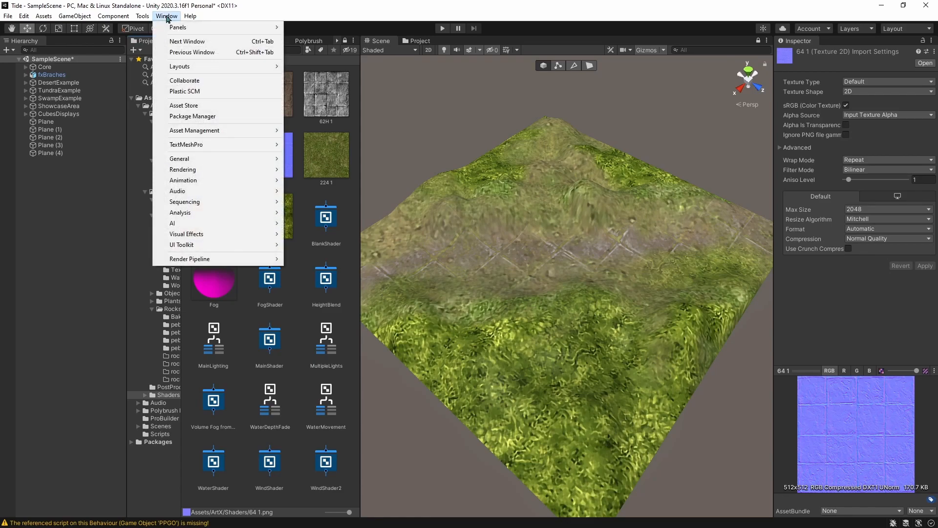
{"action": "left_click", "coordinate": [229, 117]}
{"action": "left_click", "coordinate": [549, 154]}
{"action": "type", "text": "po"}
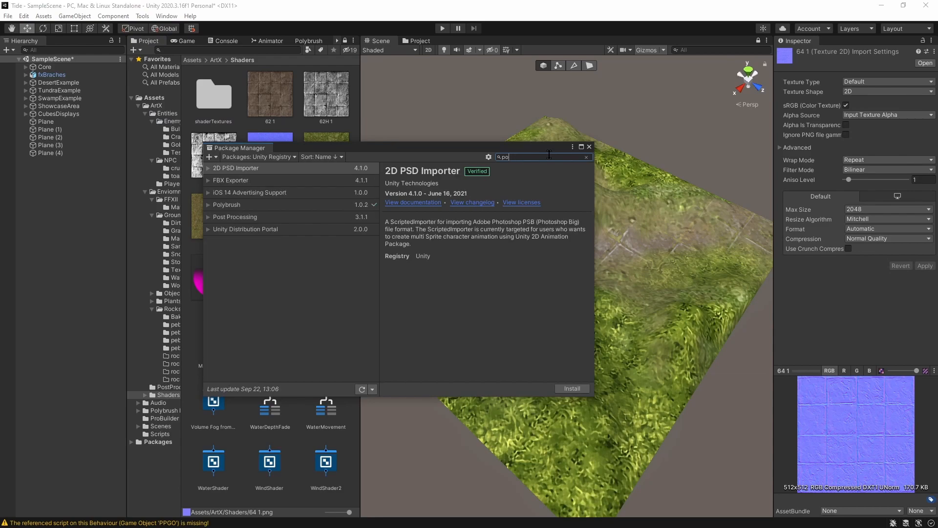
{"action": "type", "text": "loybur"}
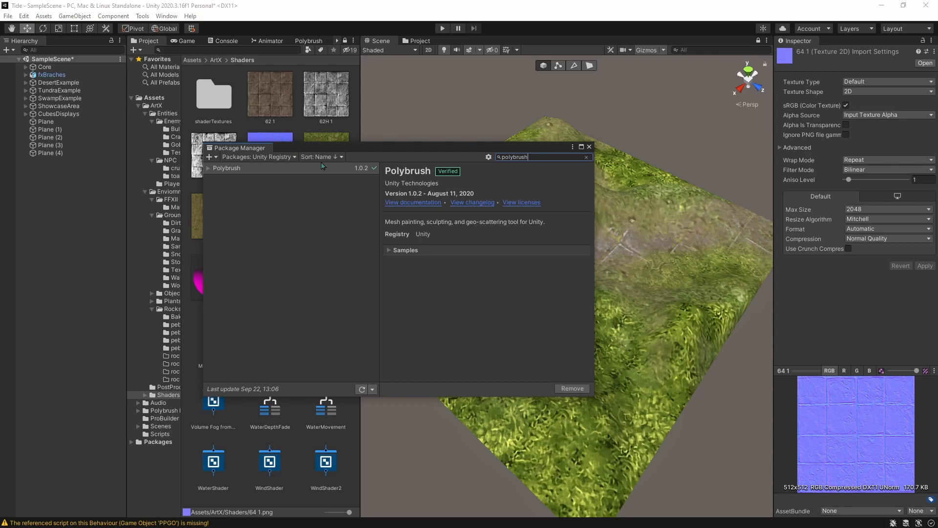
- Search the registry packages for probuilder and close the Package Manager
{"action": "left_click_drag", "start_coordinate": [329, 148], "coordinate": [312, 150]}
{"action": "double_click", "coordinate": [522, 156]}
{"action": "key", "text": "BackSpace"}
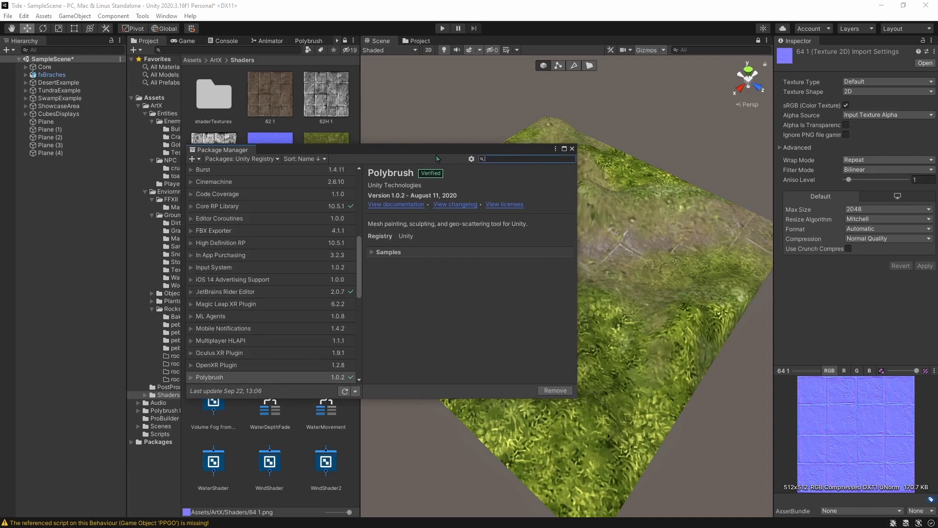
{"action": "type", "text": "probuilder"}
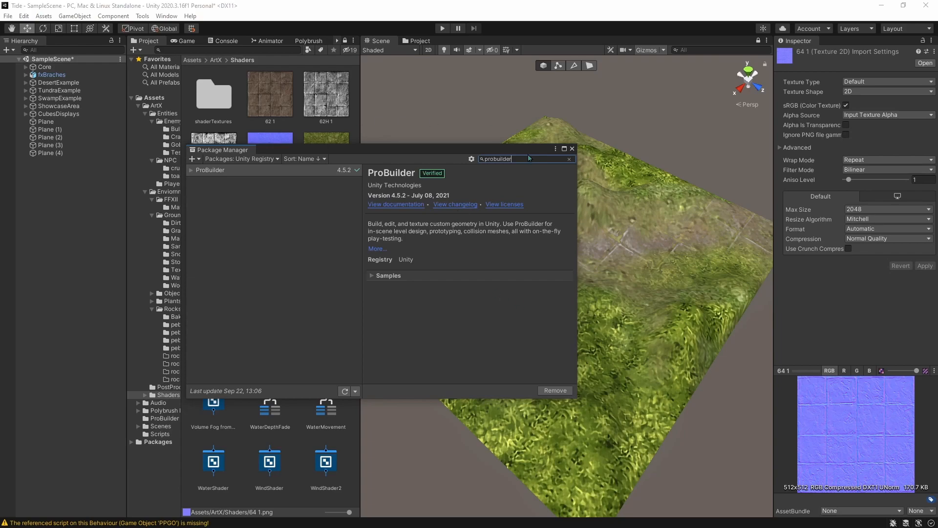
{"action": "left_click_drag", "start_coordinate": [531, 149], "coordinate": [502, 146]}
{"action": "left_click", "coordinate": [544, 146]}
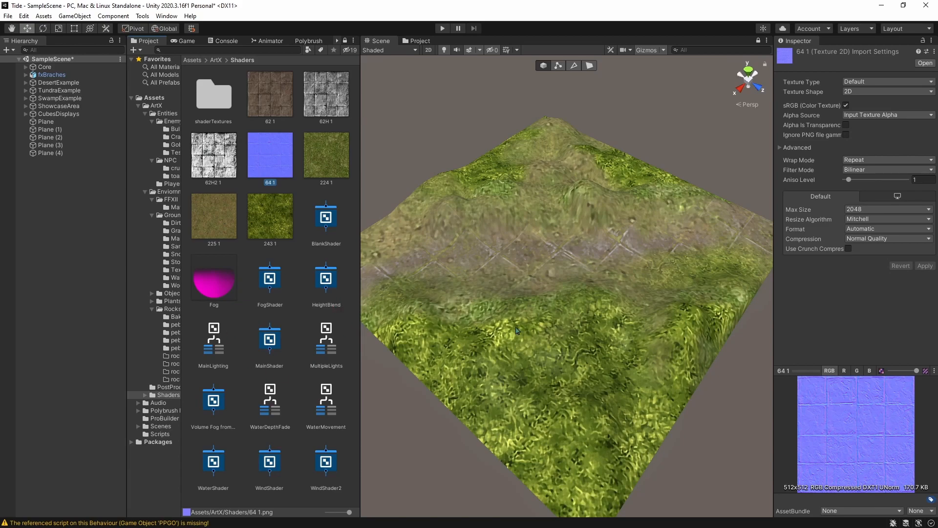
- Select the terrain plane and set up Polybrush color painting with red, toggling the alpha channel in the color mask
{"action": "left_click", "coordinate": [548, 263]}
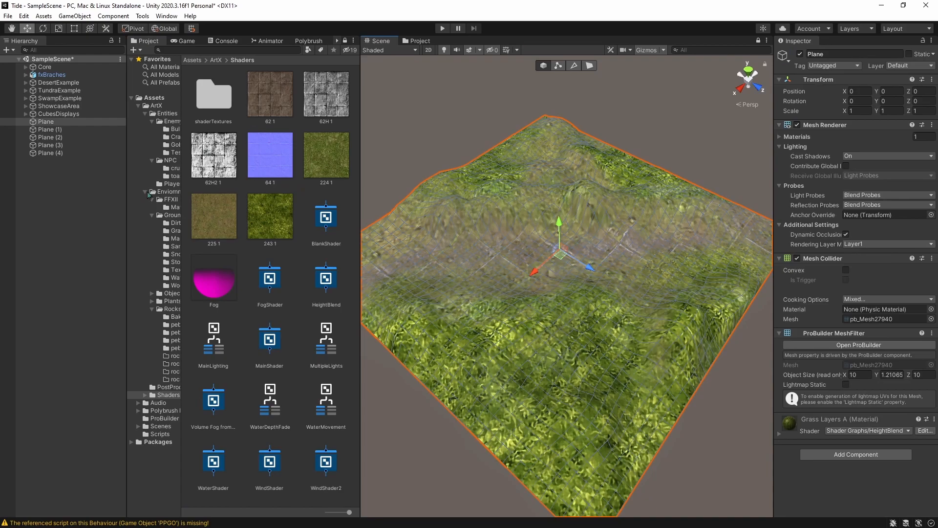
{"action": "left_click", "coordinate": [307, 43]}
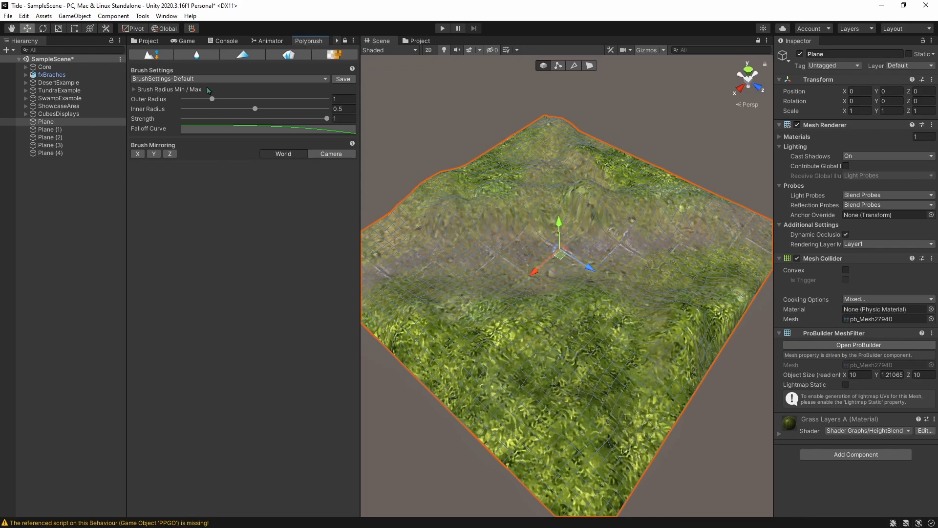
{"action": "left_click", "coordinate": [230, 56]}
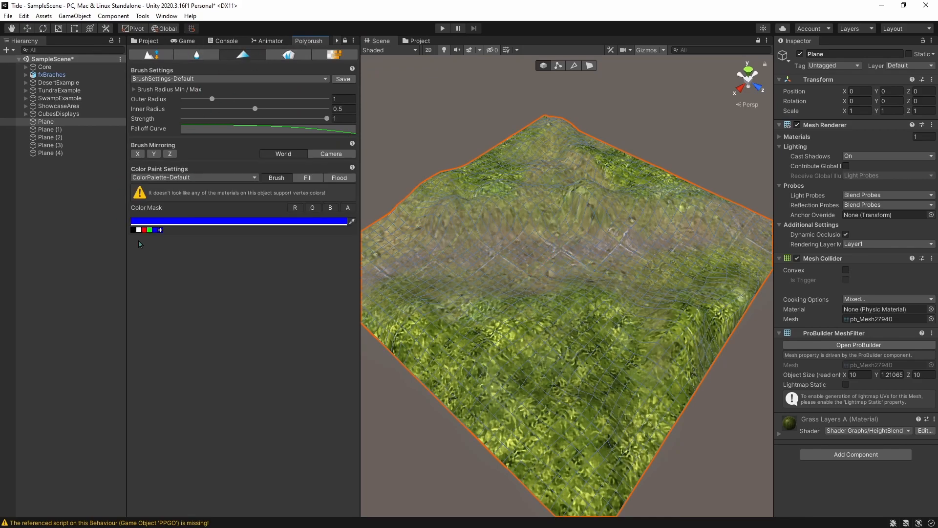
{"action": "left_click", "coordinate": [143, 230]}
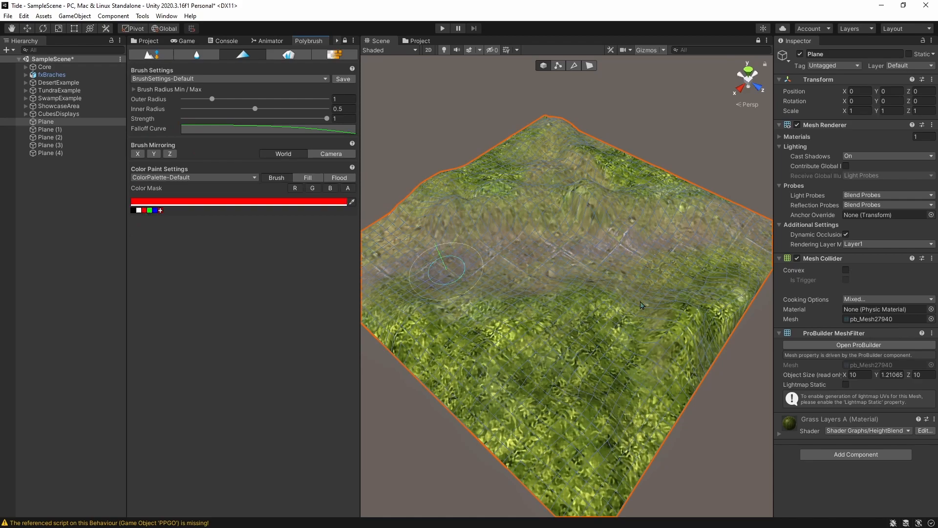
{"action": "left_click_drag", "start_coordinate": [524, 264], "coordinate": [573, 276], "text": "alt"}
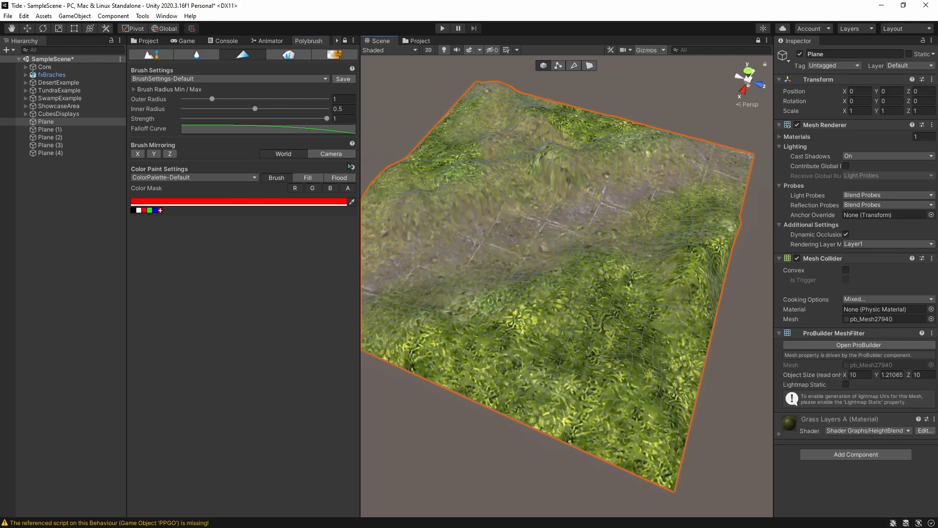
{"action": "left_click", "coordinate": [328, 120]}
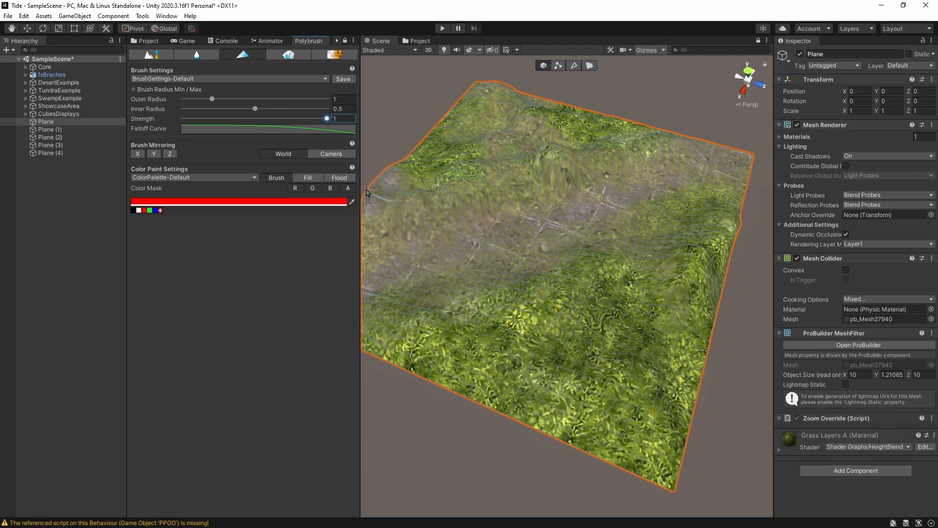
{"action": "left_click", "coordinate": [351, 190]}
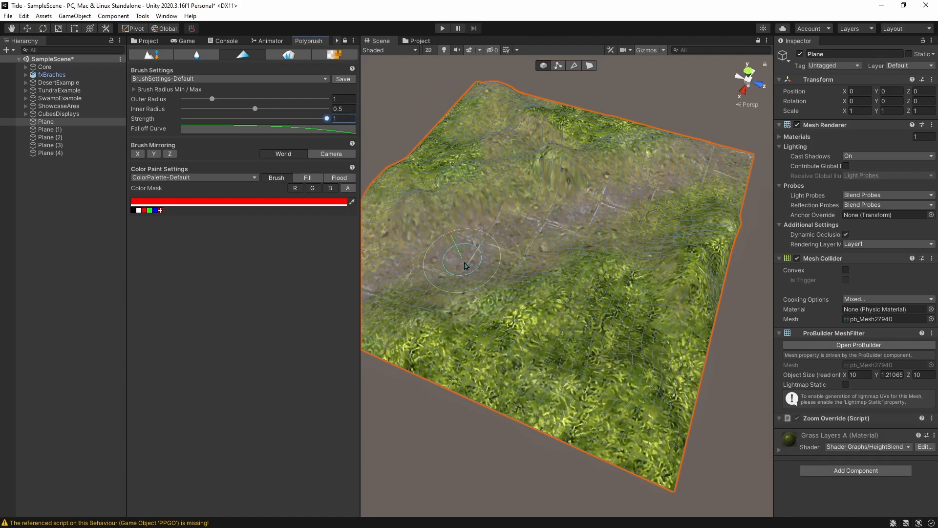
- Try painting red over the terrain's grassy slope and undo the strokes
{"action": "mouse_move", "coordinate": [617, 312]}
{"action": "left_mouse_down"}
{"action": "mouse_move", "coordinate": [586, 386]}
{"action": "mouse_move", "coordinate": [489, 313]}
{"action": "mouse_move", "coordinate": [616, 410]}
{"action": "mouse_move", "coordinate": [697, 239]}
{"action": "mouse_move", "coordinate": [511, 350]}
{"action": "mouse_move", "coordinate": [654, 222]}
{"action": "mouse_move", "coordinate": [448, 323]}
{"action": "mouse_move", "coordinate": [714, 227]}
{"action": "mouse_move", "coordinate": [712, 310]}
{"action": "mouse_move", "coordinate": [730, 315]}
{"action": "left_mouse_up"}
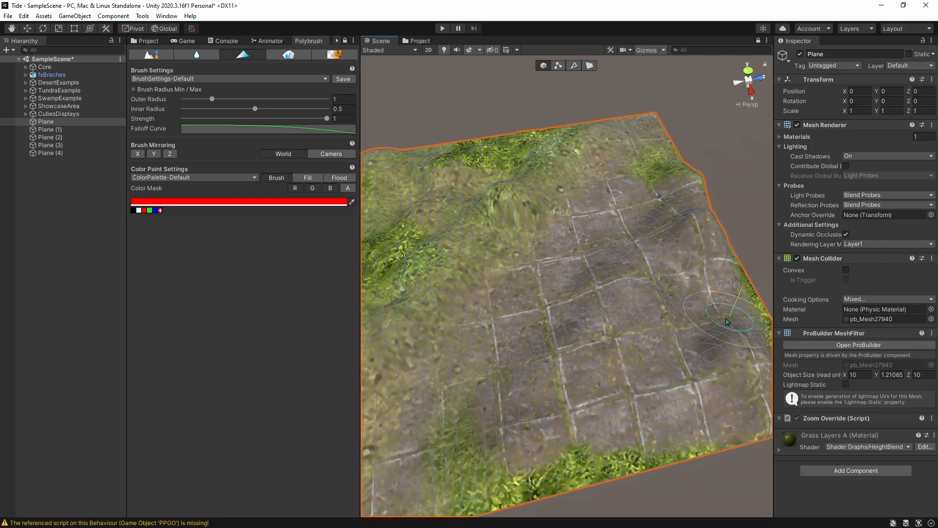
{"action": "key", "text": "ctrl+z"}
- Set the Polybrush brush strength to 0.789
{"action": "left_click", "coordinate": [266, 119]}
{"action": "left_click_drag", "start_coordinate": [267, 118], "coordinate": [257, 119]}
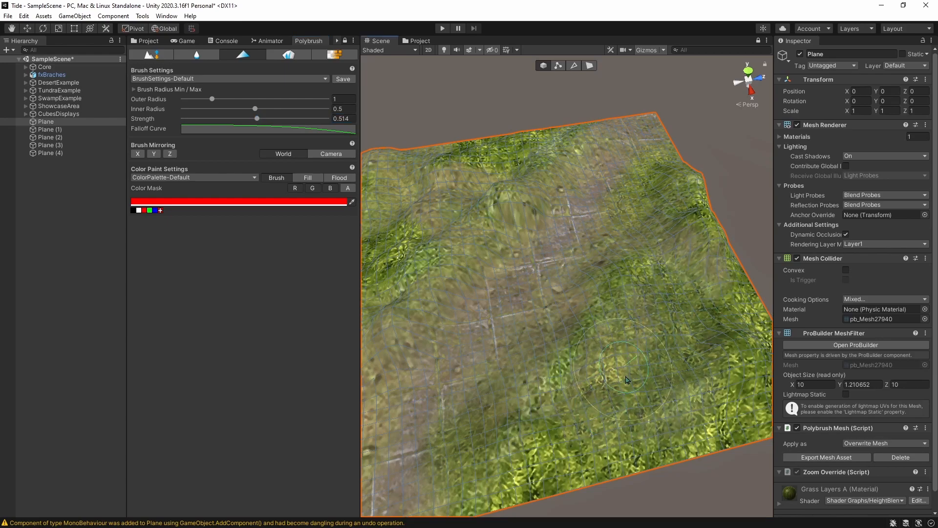
{"action": "left_click_drag", "start_coordinate": [258, 119], "coordinate": [297, 119]}
- Test red, blue and black vertex paint on the grassy slope beside the path, and undo the strokes
{"action": "mouse_move", "coordinate": [659, 322]}
{"action": "left_mouse_down"}
{"action": "mouse_move", "coordinate": [614, 411]}
{"action": "mouse_move", "coordinate": [709, 328]}
{"action": "mouse_move", "coordinate": [699, 289]}
{"action": "left_mouse_up"}
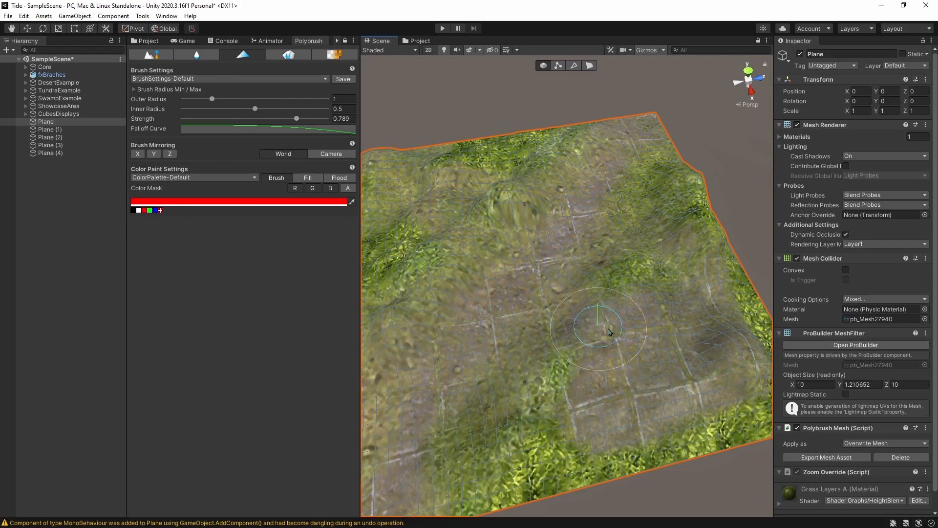
{"action": "left_click", "coordinate": [155, 210]}
{"action": "mouse_move", "coordinate": [636, 341]}
{"action": "left_mouse_down"}
{"action": "mouse_move", "coordinate": [636, 403]}
{"action": "mouse_move", "coordinate": [703, 382]}
{"action": "mouse_move", "coordinate": [699, 293]}
{"action": "mouse_move", "coordinate": [713, 406]}
{"action": "mouse_move", "coordinate": [656, 337]}
{"action": "mouse_move", "coordinate": [667, 349]}
{"action": "mouse_move", "coordinate": [640, 337]}
{"action": "left_mouse_up"}
{"action": "left_click", "coordinate": [133, 210]}
{"action": "mouse_move", "coordinate": [671, 369]}
{"action": "left_mouse_down"}
{"action": "mouse_move", "coordinate": [618, 423]}
{"action": "mouse_move", "coordinate": [709, 381]}
{"action": "mouse_move", "coordinate": [648, 325]}
{"action": "left_mouse_up"}
{"action": "key", "text": "ctrl+z"}
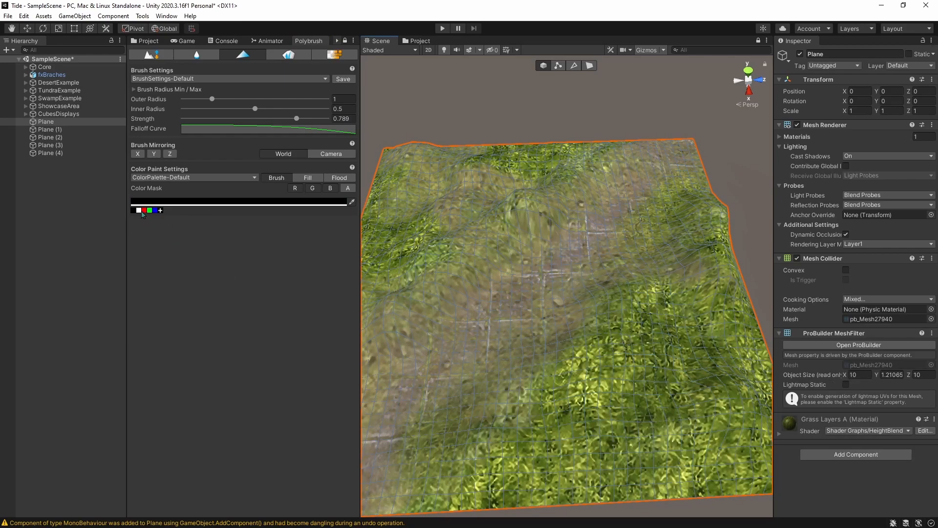
- Test green vertex paint on the grassy slope of the terrain plane
{"action": "left_click", "coordinate": [150, 210]}
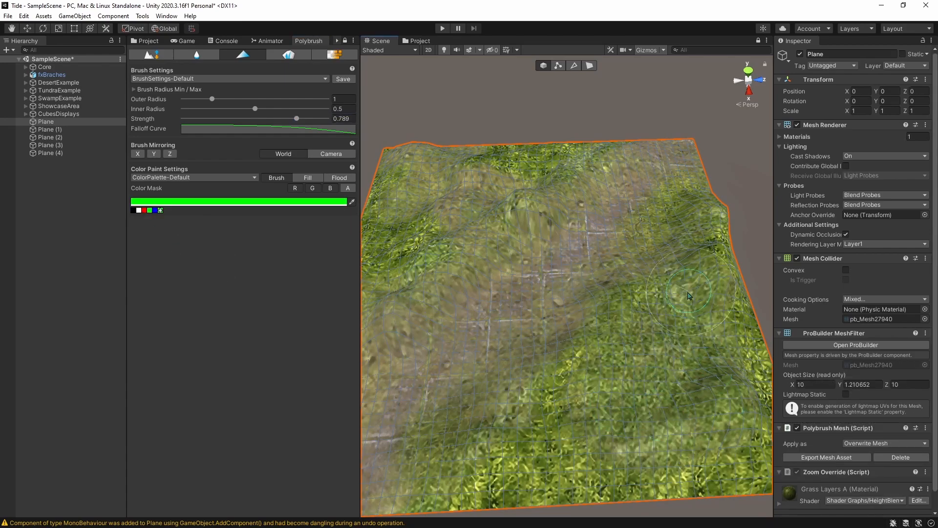
{"action": "left_click_drag", "start_coordinate": [688, 295], "coordinate": [388, 281], "text": "alt"}
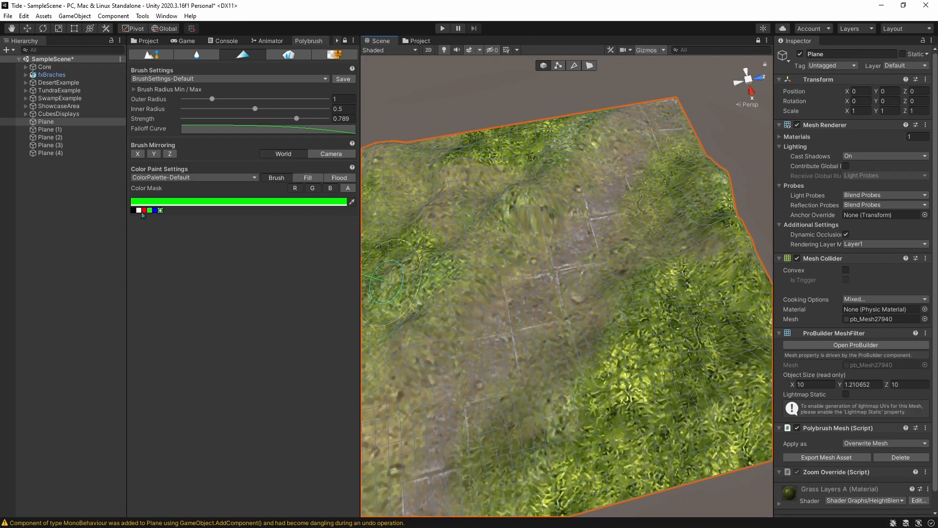
{"action": "right_click_drag", "start_coordinate": [689, 356], "coordinate": [498, 322]}
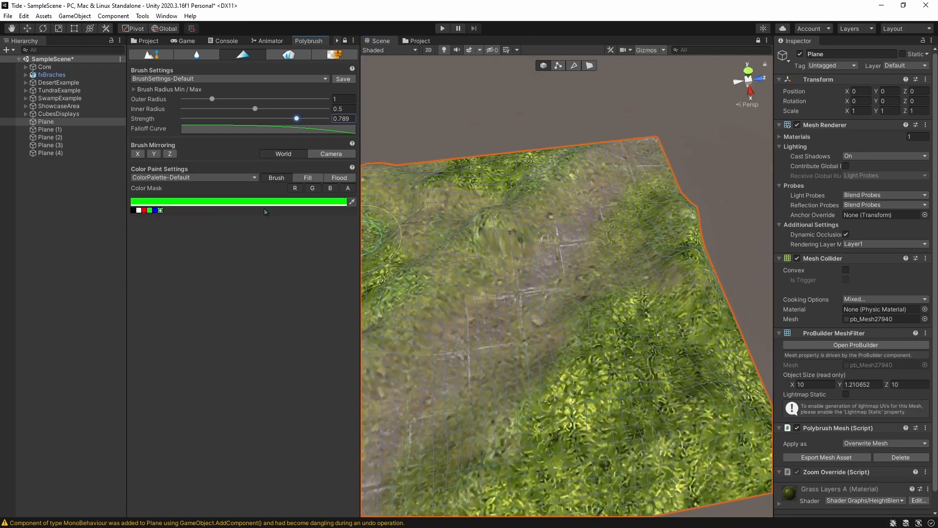
- Test white vertex paint on the terrain with the color's alpha at 0 and at 255
{"action": "left_click", "coordinate": [139, 210]}
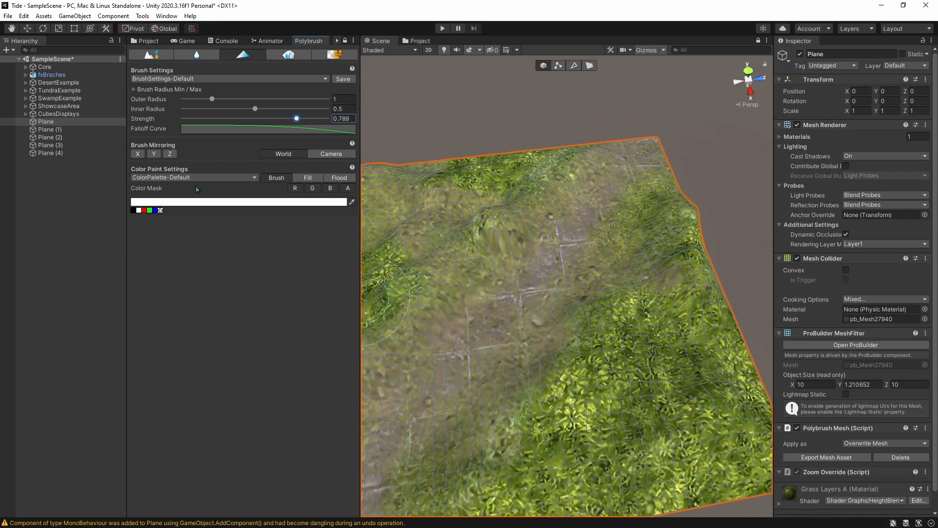
{"action": "left_click", "coordinate": [327, 202]}
{"action": "left_click_drag", "start_coordinate": [379, 295], "coordinate": [381, 282]}
{"action": "left_click_drag", "start_coordinate": [409, 392], "coordinate": [311, 393]}
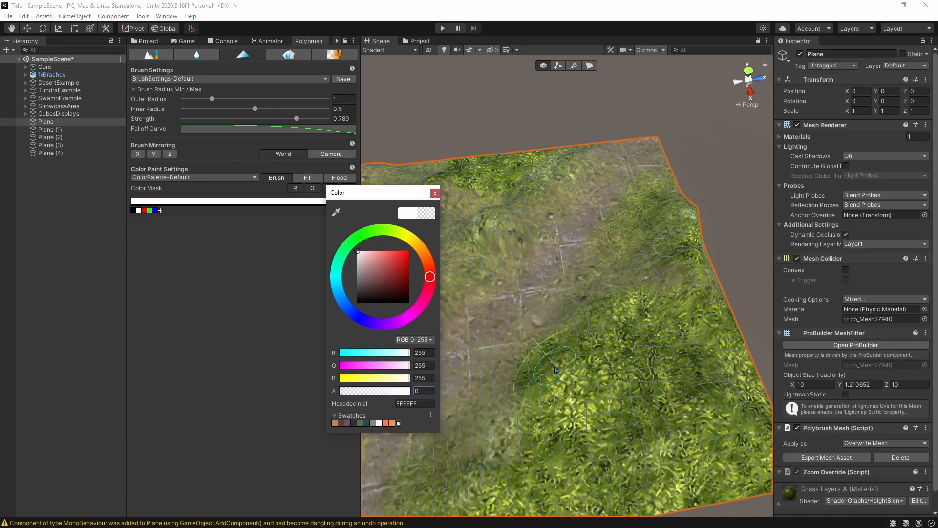
{"action": "left_click_drag", "start_coordinate": [386, 392], "coordinate": [418, 391]}
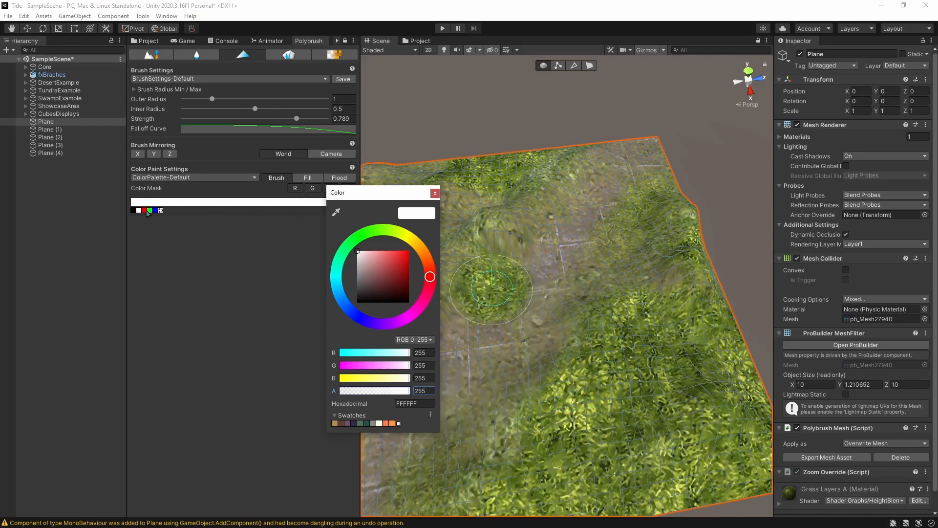
- Choose red from the palette as the paint color
{"action": "left_click", "coordinate": [144, 210]}
{"action": "left_click", "coordinate": [179, 201]}
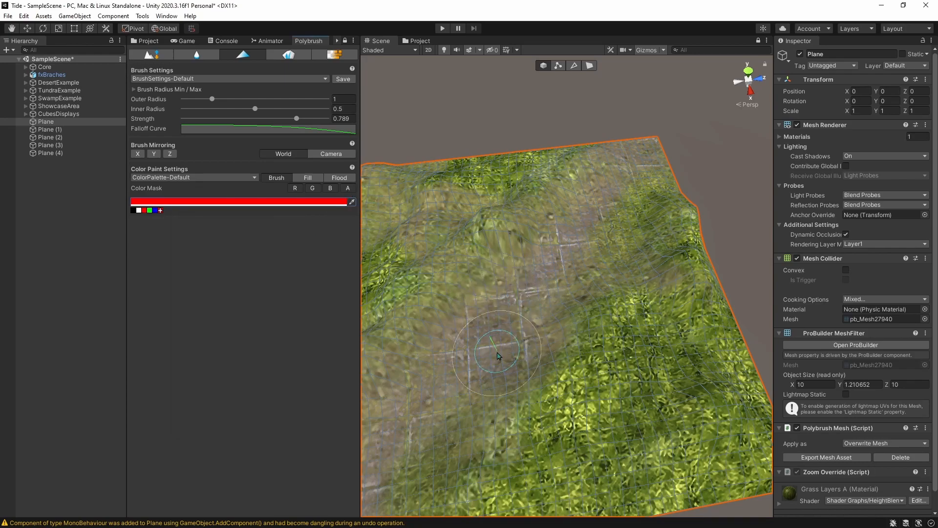
{"action": "right_click_drag", "start_coordinate": [525, 321], "coordinate": [2, 170]}
{"action": "key", "text": "w"}
{"action": "key", "text": "s"}
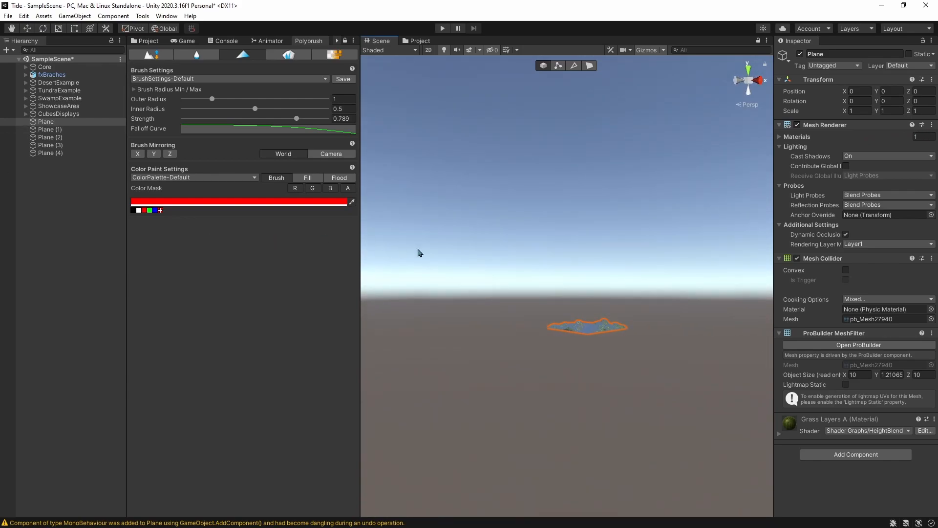
{"action": "mouse_move", "coordinate": [551, 252]}
{"action": "right_mouse_down"}
{"action": "mouse_move", "coordinate": [593, 153]}
{"action": "mouse_move", "coordinate": [578, 180]}
{"action": "mouse_move", "coordinate": [585, 299]}
{"action": "mouse_move", "coordinate": [554, 206]}
{"action": "mouse_move", "coordinate": [561, 303]}
{"action": "mouse_move", "coordinate": [497, 404]}
{"action": "mouse_move", "coordinate": [564, 332]}
{"action": "right_mouse_up"}
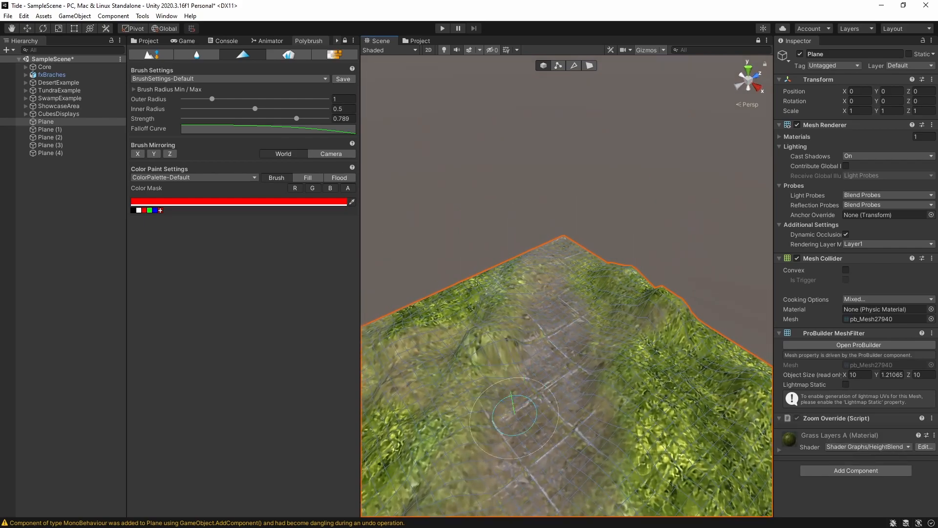
{"action": "right_click_drag", "start_coordinate": [514, 415], "coordinate": [565, 417]}
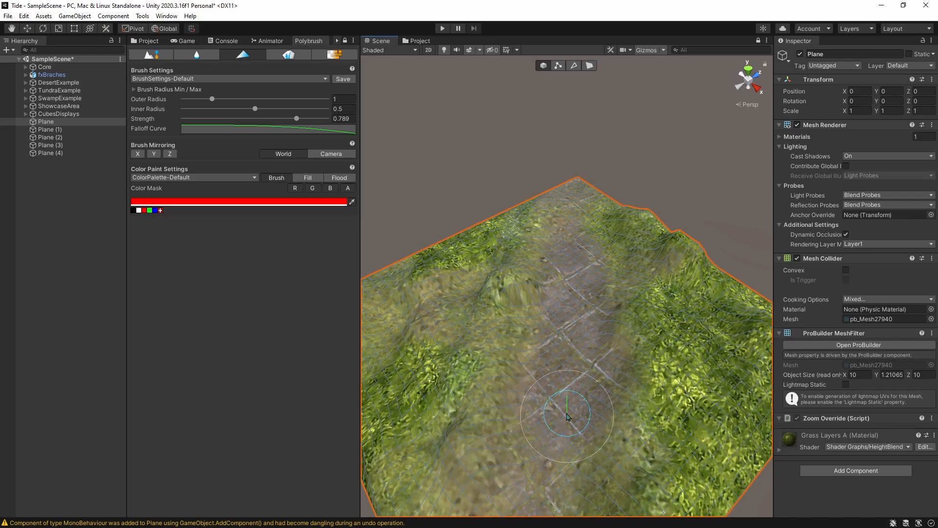
- Scale the terrain plane uniformly to about 4.1 and inspect the texture tiling across the enlarged path and slopes
{"action": "right_click_drag", "start_coordinate": [562, 427], "coordinate": [553, 451]}
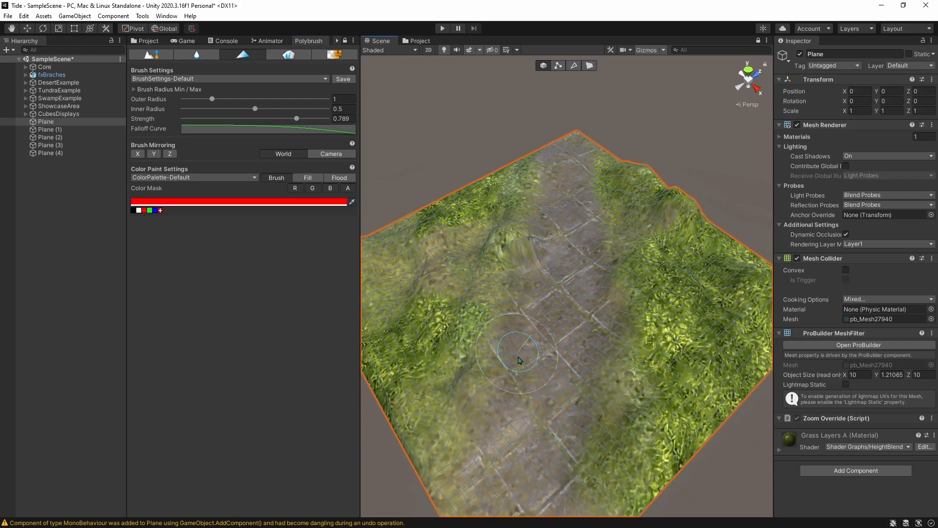
{"action": "key", "text": "t"}
{"action": "key", "text": "e"}
{"action": "key", "text": "r"}
{"action": "left_click_drag", "start_coordinate": [558, 287], "coordinate": [648, 214]}
{"action": "right_click_drag", "start_coordinate": [633, 234], "coordinate": [624, 208]}
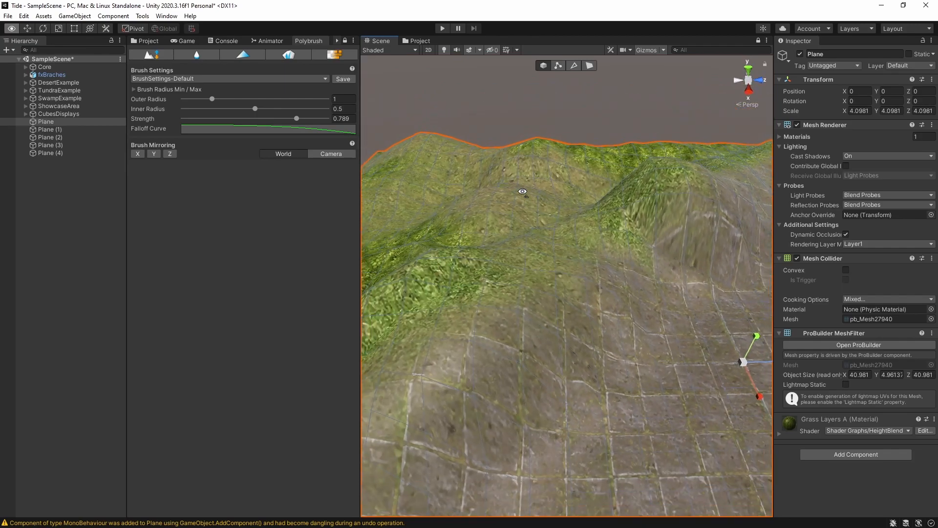
{"action": "right_click_drag", "start_coordinate": [622, 274], "coordinate": [573, 225]}
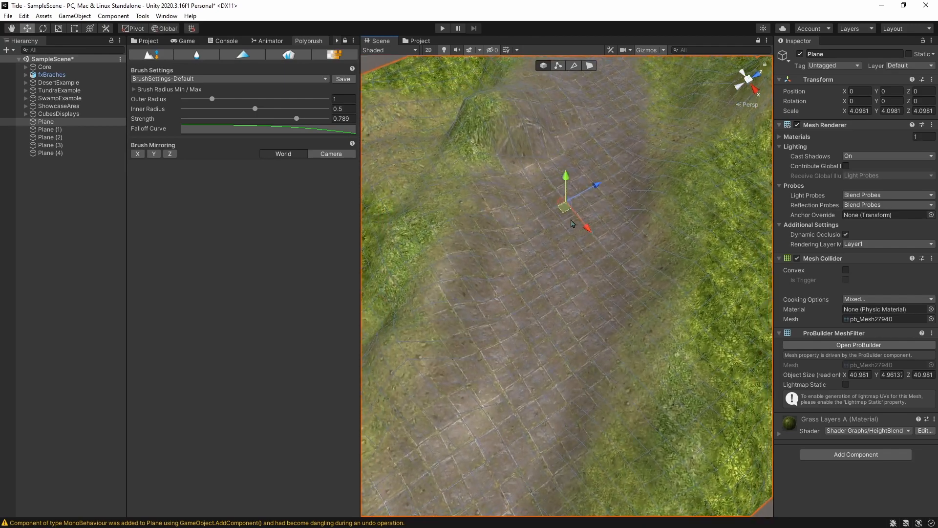
- Try to move the enlarged terrain plane, and undo both the move and the uniform scaling
{"action": "left_click_drag", "start_coordinate": [494, 224], "coordinate": [582, 224]}
{"action": "key", "text": "ctrl+z"}
{"action": "key", "text": "ctrl+z"}
{"action": "key", "text": "f"}
{"action": "scroll", "coordinate": [562, 253], "scroll_direction": "down", "scroll_amount": 10}
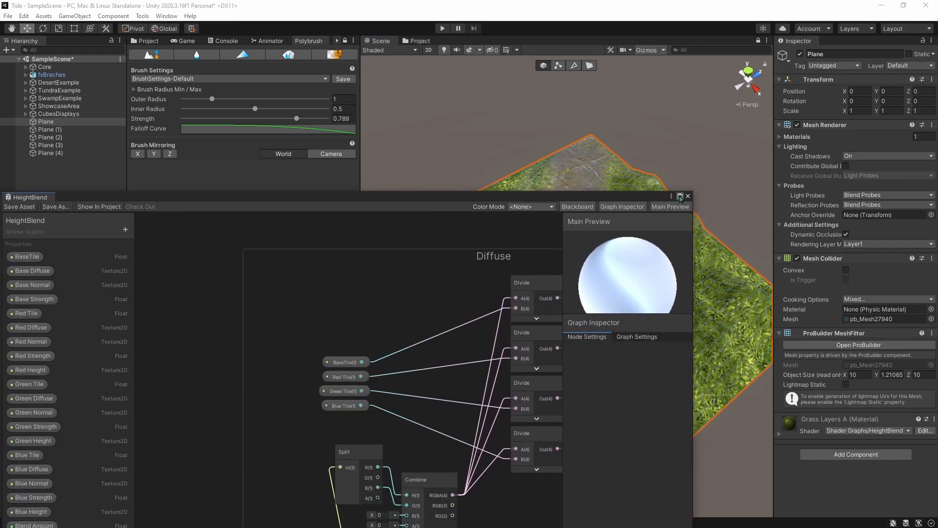
- Maximize the HeightBlend shader graph window and examine the layout of its complete node network
{"action": "double_click", "coordinate": [679, 195]}
{"action": "scroll", "coordinate": [558, 352], "scroll_direction": "down", "scroll_amount": 4}
{"action": "middle_click_drag", "start_coordinate": [434, 81], "coordinate": [511, 369]}
{"action": "middle_click_drag", "start_coordinate": [458, 37], "coordinate": [594, 527]}
{"action": "scroll", "coordinate": [532, 298], "scroll_direction": "down", "scroll_amount": 3}
{"action": "middle_click_drag", "start_coordinate": [533, 289], "coordinate": [543, 250]}
{"action": "scroll", "coordinate": [559, 259], "scroll_direction": "up", "scroll_amount": 3}
{"action": "scroll", "coordinate": [552, 235], "scroll_direction": "down", "scroll_amount": 2}
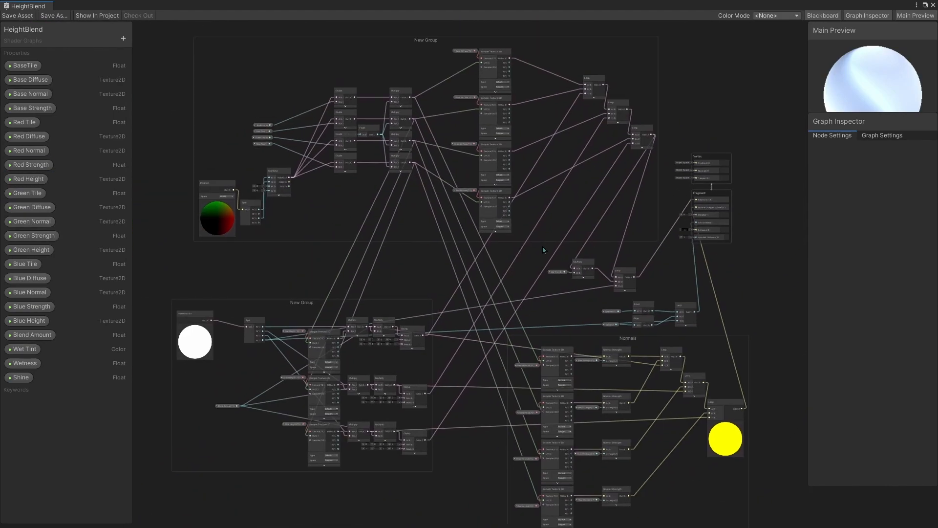
- Examine how the texture, height and normal groups of the finished graph connect to each other and to the Fragment output
{"action": "middle_click_drag", "start_coordinate": [481, 305], "coordinate": [487, 296]}
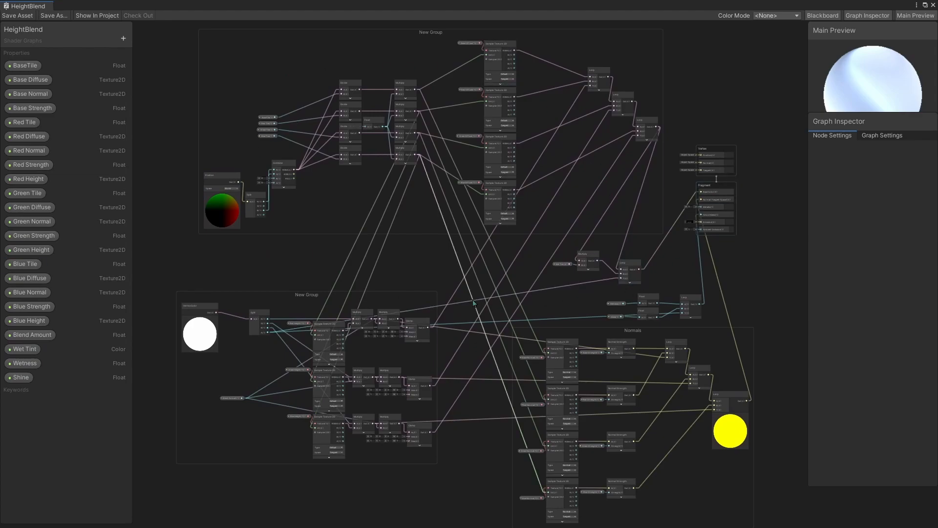
{"action": "middle_click_drag", "start_coordinate": [445, 352], "coordinate": [451, 340]}
{"action": "middle_click_drag", "start_coordinate": [286, 249], "coordinate": [269, 269]}
{"action": "middle_click_drag", "start_coordinate": [433, 405], "coordinate": [303, 351]}
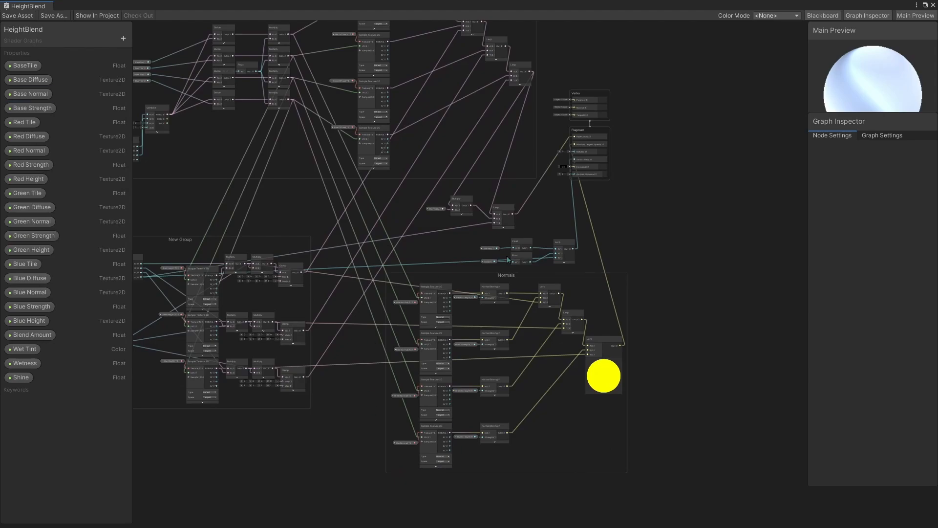
{"action": "scroll", "coordinate": [554, 138], "scroll_direction": "up", "scroll_amount": 3}
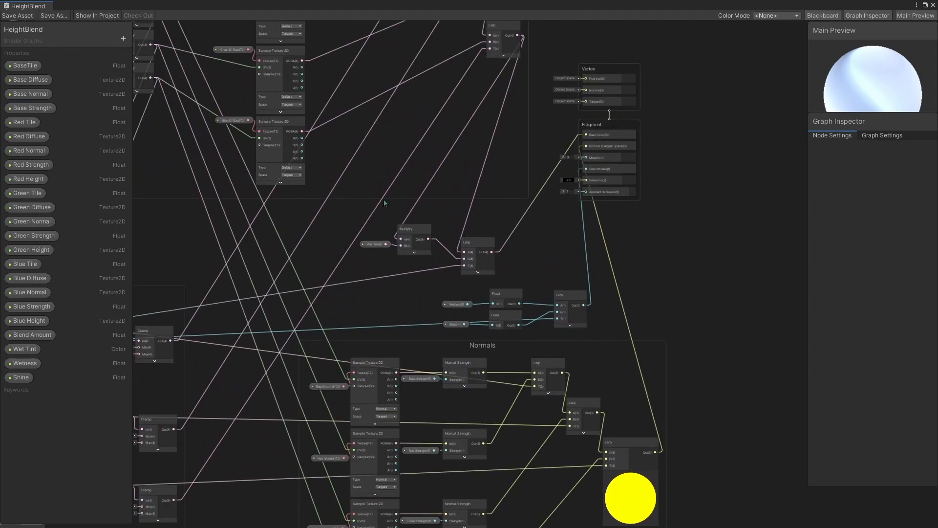
{"action": "scroll", "coordinate": [552, 266], "scroll_direction": "down", "scroll_amount": 3}
{"action": "middle_click_drag", "start_coordinate": [473, 326], "coordinate": [524, 343]}
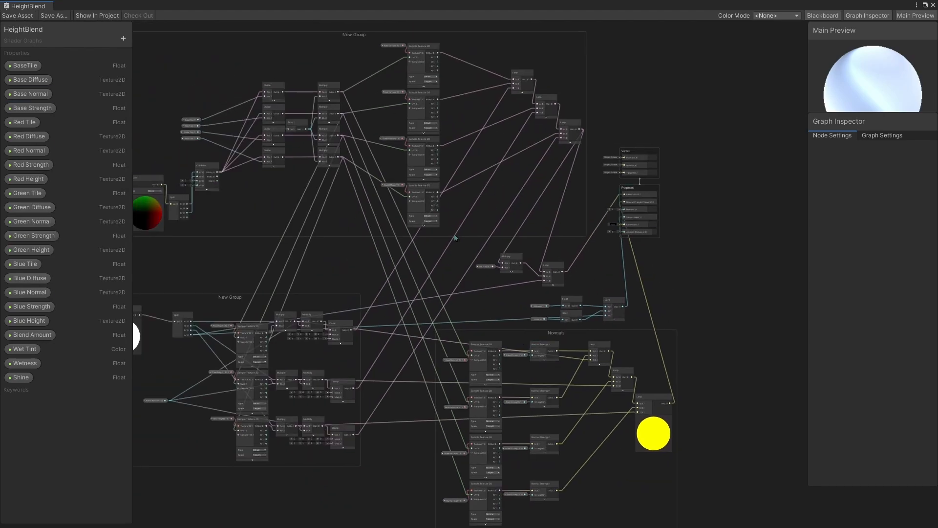
{"action": "middle_click_drag", "start_coordinate": [395, 268], "coordinate": [444, 274]}
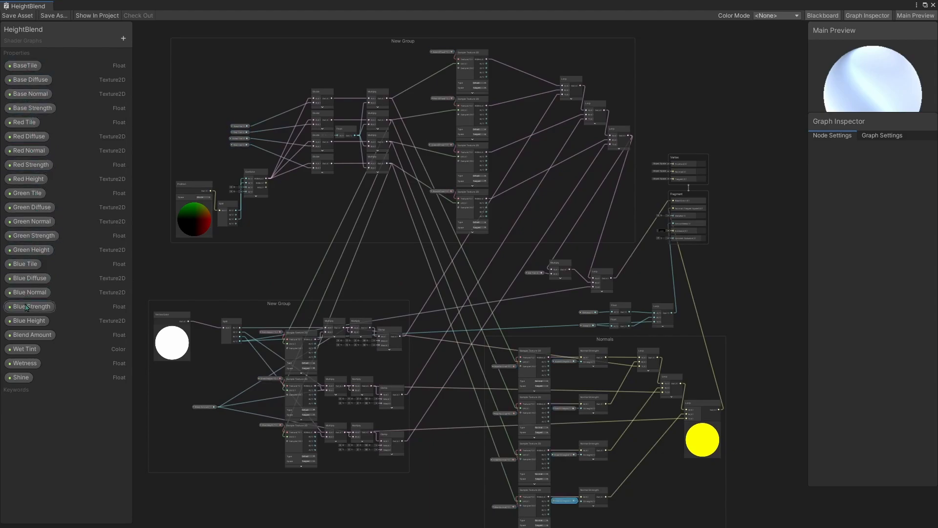
- Examine the tiling nodes in the Diffuse group, from Position, Split and Combine through the four Divide and Multiply nodes
{"action": "mouse_move", "coordinate": [456, 479]}
{"action": "middle_mouse_down"}
{"action": "mouse_move", "coordinate": [480, 323]}
{"action": "mouse_move", "coordinate": [475, 257]}
{"action": "middle_mouse_up"}
{"action": "middle_click_drag", "start_coordinate": [436, 391], "coordinate": [426, 266]}
{"action": "middle_click_drag", "start_coordinate": [479, 374], "coordinate": [302, 251]}
{"action": "scroll", "coordinate": [356, 341], "scroll_direction": "up", "scroll_amount": 5}
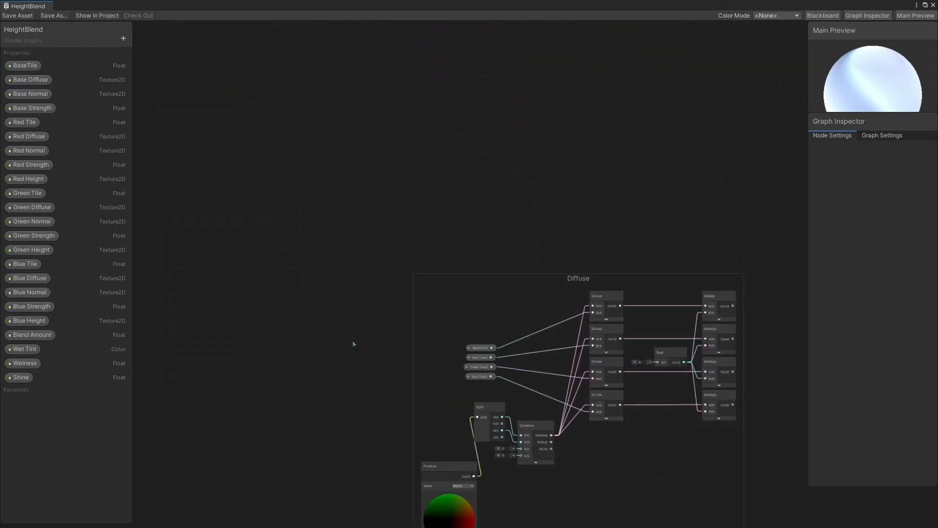
{"action": "middle_click_drag", "start_coordinate": [283, 366], "coordinate": [133, 235]}
{"action": "scroll", "coordinate": [194, 250], "scroll_direction": "up", "scroll_amount": 1}
{"action": "scroll", "coordinate": [199, 242], "scroll_direction": "up", "scroll_amount": 1}
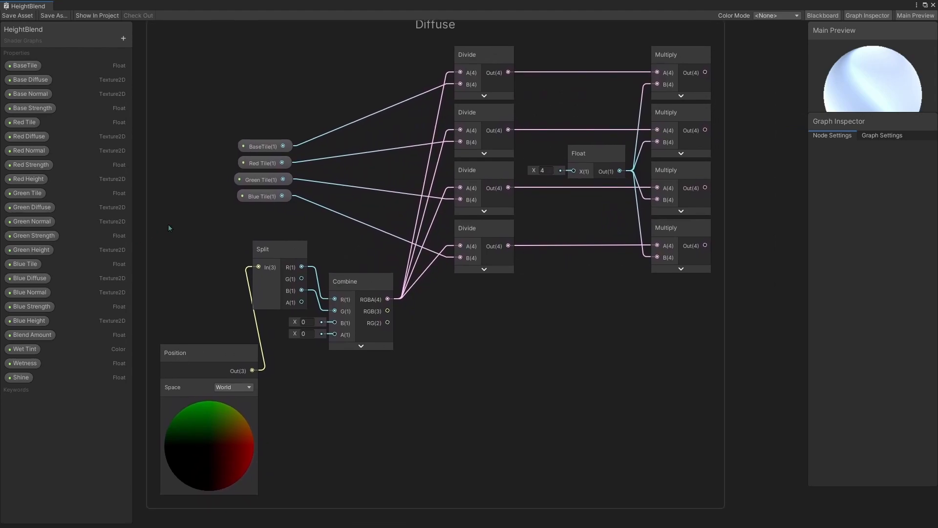
{"action": "middle_click_drag", "start_coordinate": [196, 236], "coordinate": [235, 247]}
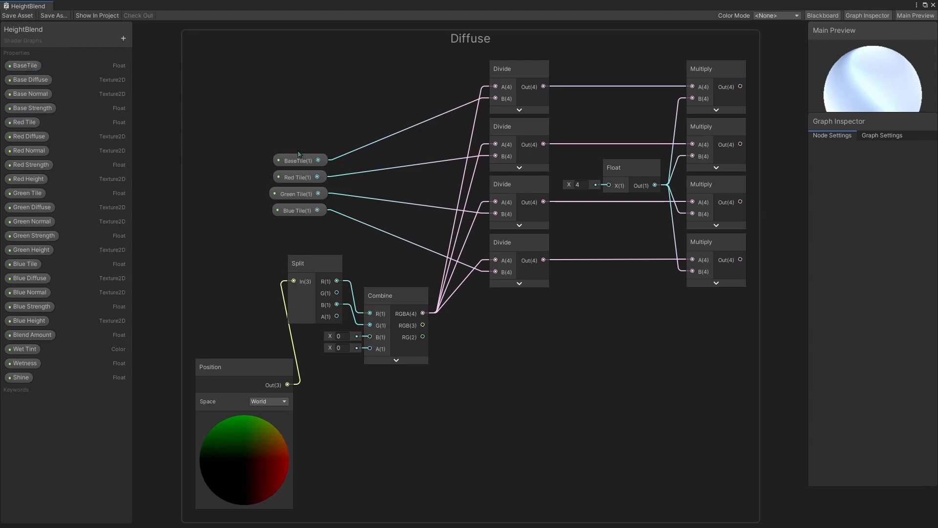
- Show the BaseTile property's settings and inspect the Float node feeding the Multiply nodes and the world-space Position node
{"action": "left_click", "coordinate": [27, 67]}
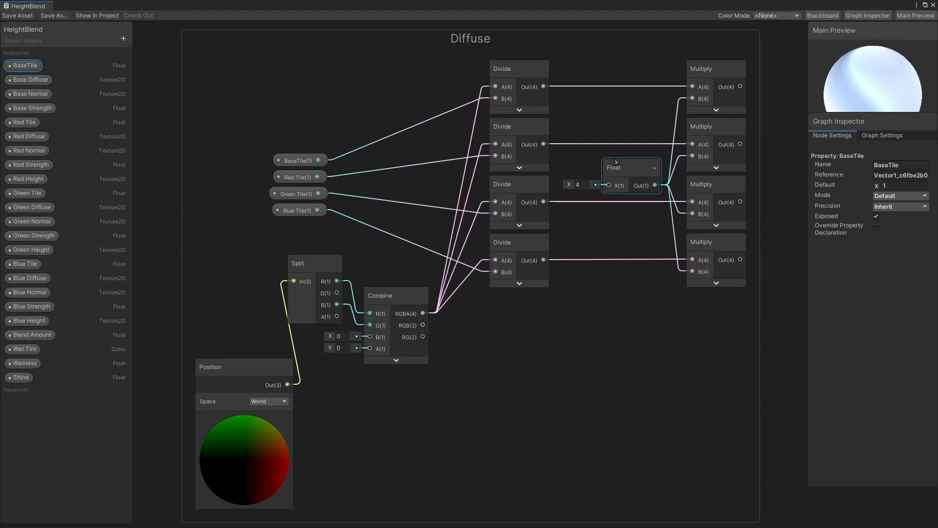
{"action": "scroll", "coordinate": [585, 197], "scroll_direction": "up", "scroll_amount": 5}
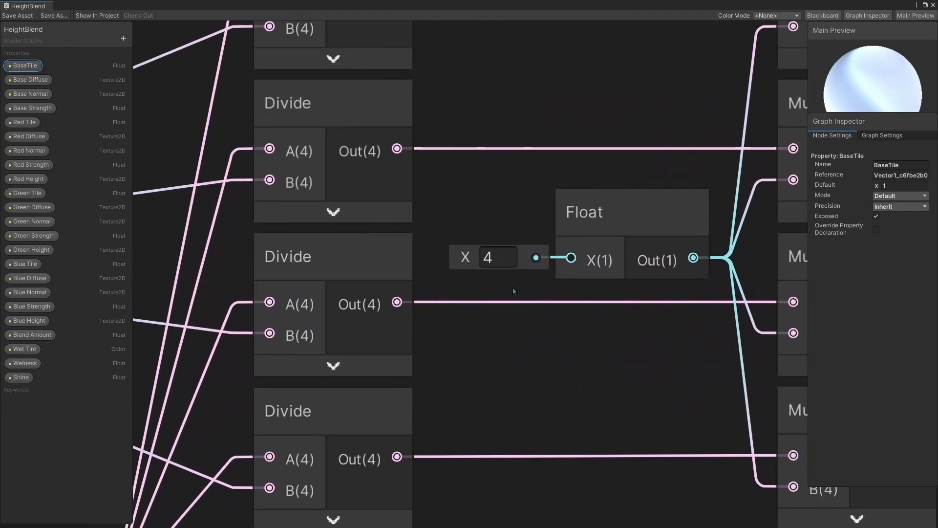
{"action": "scroll", "coordinate": [490, 307], "scroll_direction": "down", "scroll_amount": 5}
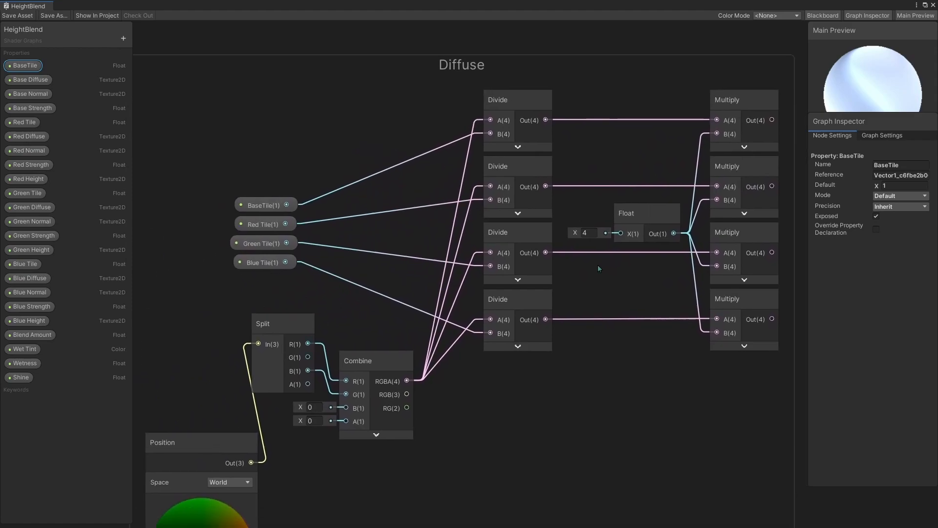
{"action": "middle_click_drag", "start_coordinate": [590, 237], "coordinate": [601, 225]}
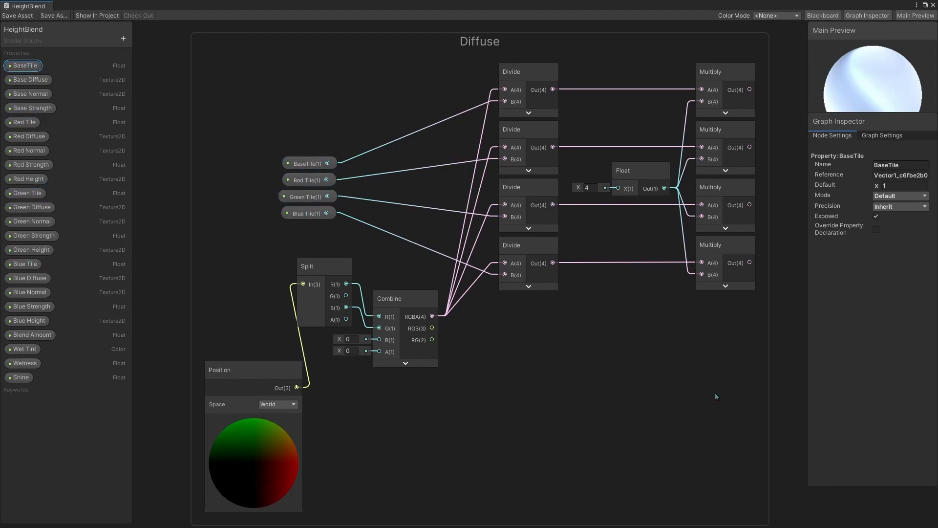
{"action": "middle_click_drag", "start_coordinate": [321, 420], "coordinate": [364, 375]}
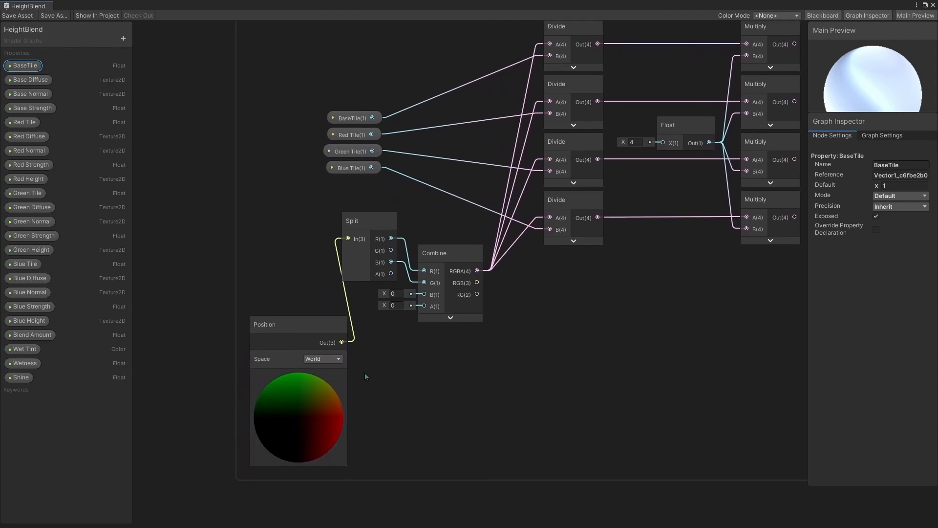
- Examine the Diffuse group's links from the Multiply nodes through the four Sample Texture 2D nodes to the chained Lerps
{"action": "scroll", "coordinate": [364, 376], "scroll_direction": "up", "scroll_amount": 3}
{"action": "scroll", "coordinate": [536, 346], "scroll_direction": "down", "scroll_amount": 4}
{"action": "middle_click_drag", "start_coordinate": [537, 345], "coordinate": [391, 369]}
{"action": "mouse_move", "coordinate": [484, 396]}
{"action": "middle_mouse_down"}
{"action": "mouse_move", "coordinate": [535, 416]}
{"action": "mouse_move", "coordinate": [516, 237]}
{"action": "middle_mouse_up"}
{"action": "middle_click_drag", "start_coordinate": [555, 366], "coordinate": [520, 215]}
{"action": "scroll", "coordinate": [584, 408], "scroll_direction": "down", "scroll_amount": 1}
{"action": "middle_click_drag", "start_coordinate": [584, 408], "coordinate": [517, 227]}
{"action": "scroll", "coordinate": [580, 295], "scroll_direction": "down", "scroll_amount": 1}
{"action": "middle_click_drag", "start_coordinate": [580, 295], "coordinate": [523, 215]}
{"action": "middle_click_drag", "start_coordinate": [481, 321], "coordinate": [491, 360]}
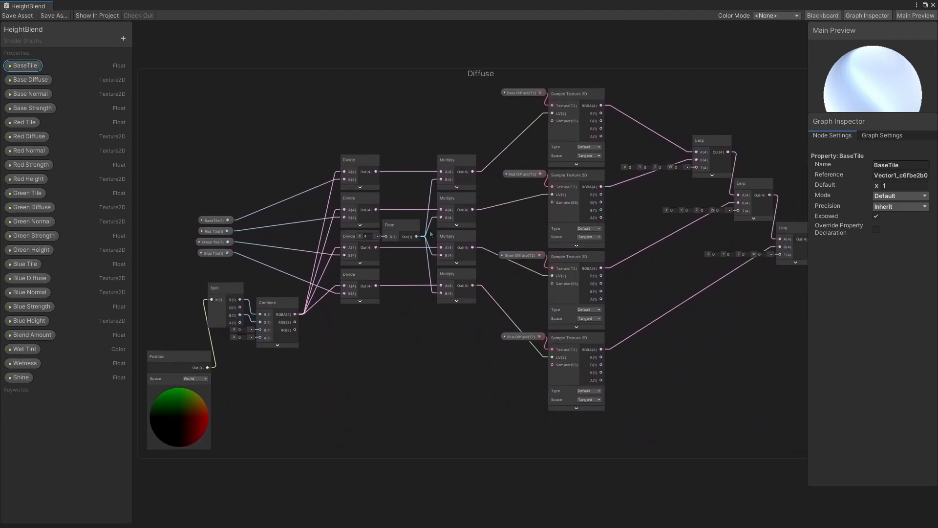
{"action": "middle_click_drag", "start_coordinate": [720, 112], "coordinate": [649, 111]}
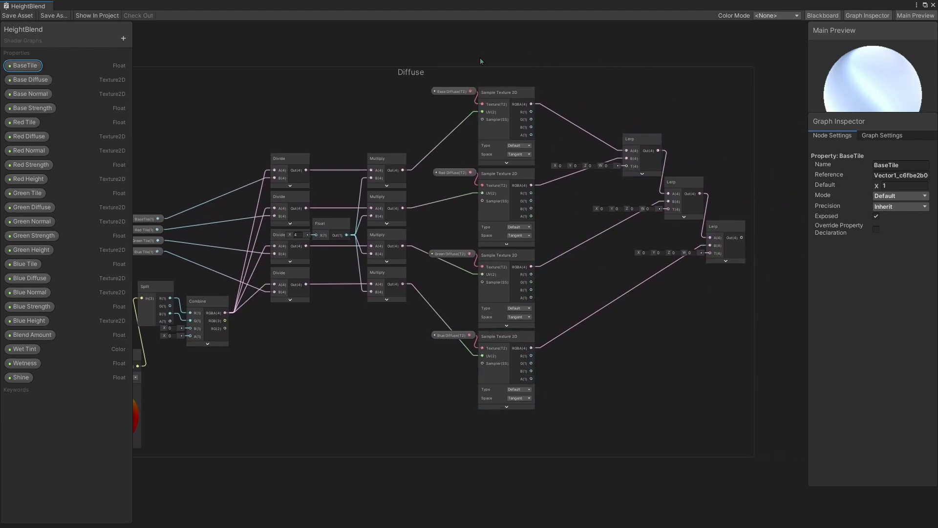
- Inspect the diffuse texture inputs and Lerp chain up close, and show the Blue Diffuse property's settings
{"action": "middle_click_drag", "start_coordinate": [529, 314], "coordinate": [428, 370]}
{"action": "scroll", "coordinate": [436, 338], "scroll_direction": "up", "scroll_amount": 4}
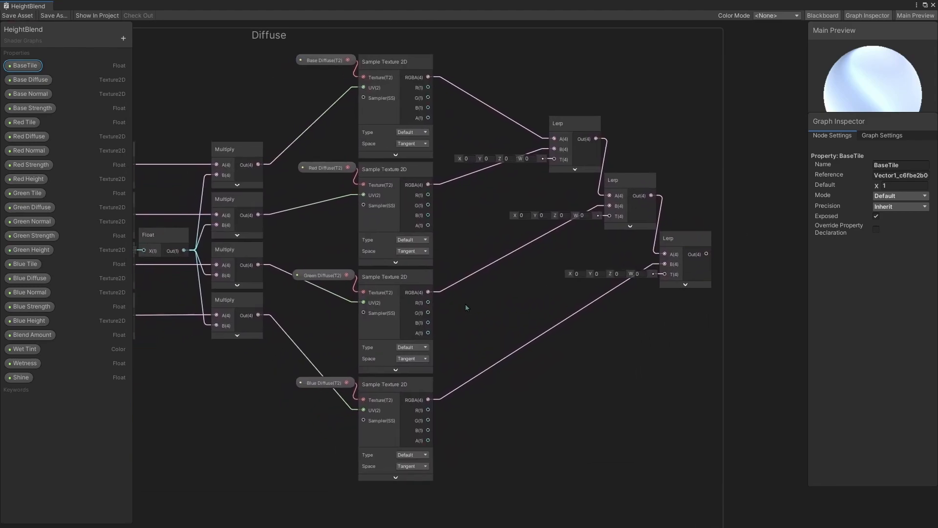
{"action": "scroll", "coordinate": [519, 141], "scroll_direction": "up", "scroll_amount": 2}
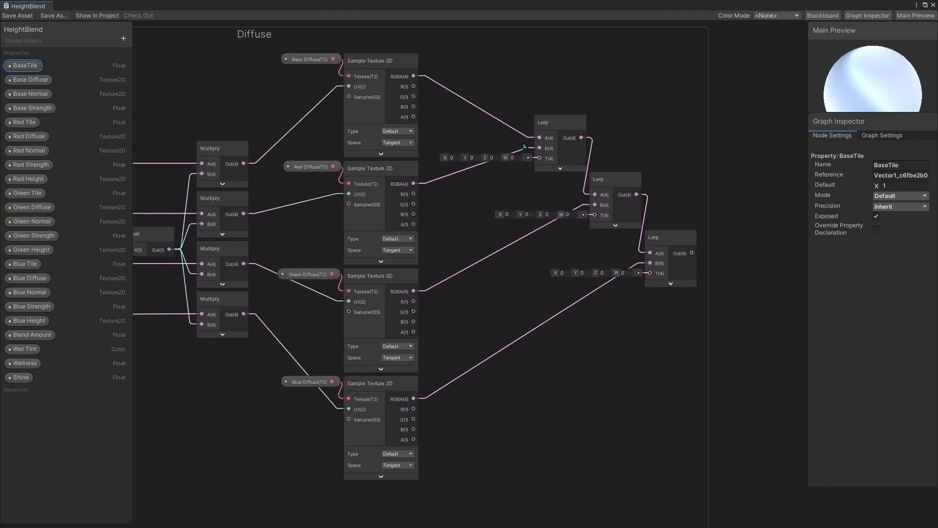
{"action": "middle_click_drag", "start_coordinate": [518, 141], "coordinate": [507, 133]}
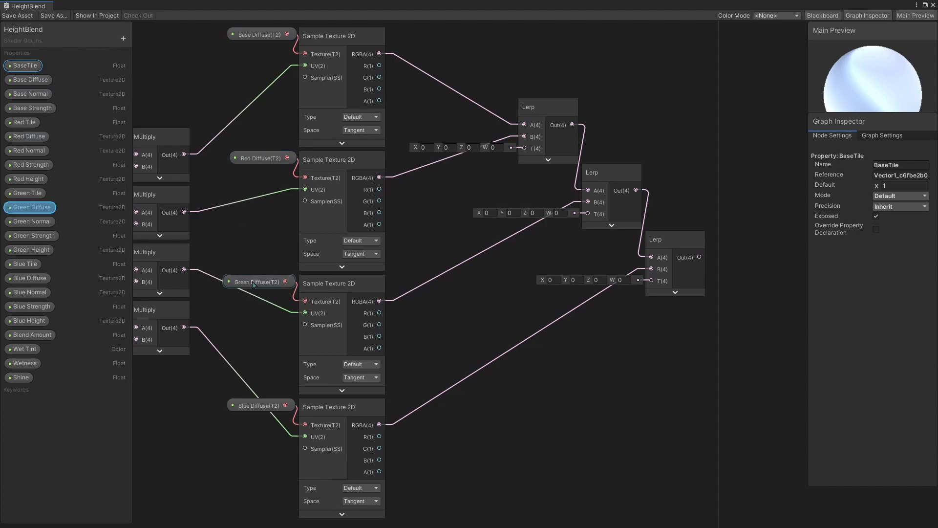
{"action": "left_click", "coordinate": [30, 280]}
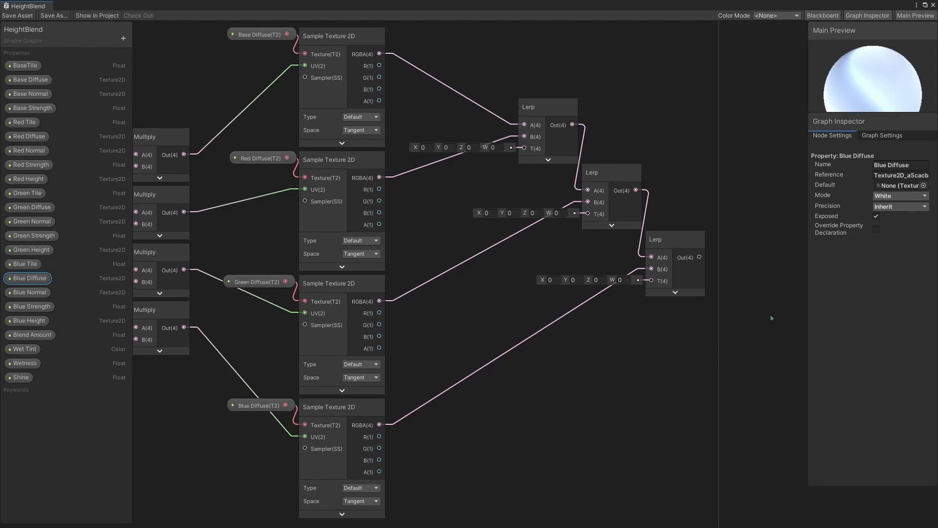
- Examine the Height Maps group with its Vertex Color, Split, texture sample, Multiply and Clamp nodes
{"action": "scroll", "coordinate": [597, 432], "scroll_direction": "down", "scroll_amount": 5}
{"action": "middle_click_drag", "start_coordinate": [597, 432], "coordinate": [528, 172]}
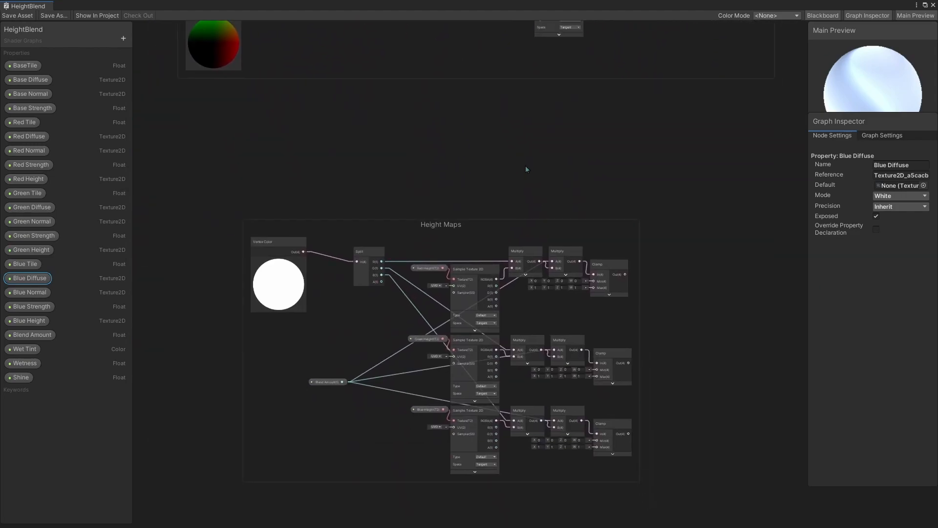
{"action": "scroll", "coordinate": [527, 172], "scroll_direction": "up", "scroll_amount": 3}
{"action": "middle_click_drag", "start_coordinate": [515, 232], "coordinate": [529, 200]}
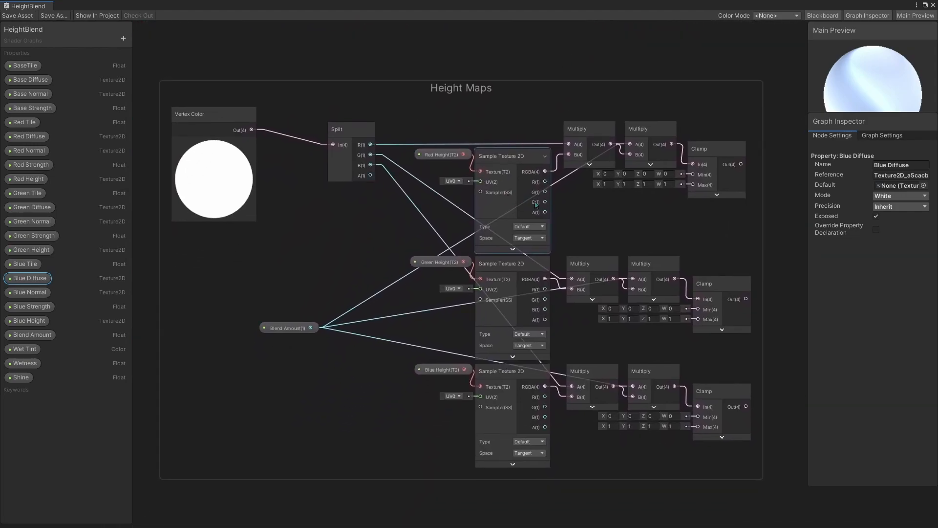
{"action": "scroll", "coordinate": [588, 213], "scroll_direction": "up", "scroll_amount": 1}
{"action": "middle_click_drag", "start_coordinate": [598, 213], "coordinate": [612, 213]}
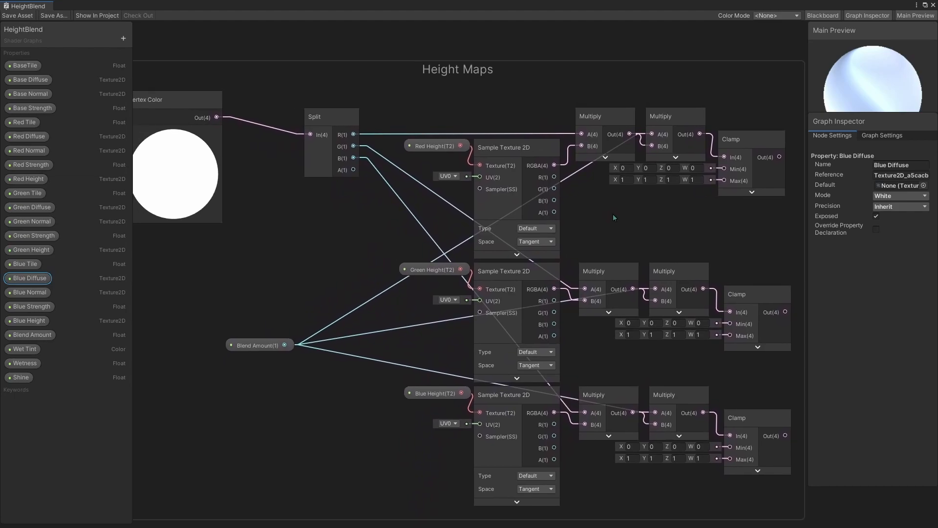
- Move the Vertex Color node closer to the Split node, and show the Blend Amount property's settings
{"action": "left_click_drag", "start_coordinate": [177, 99], "coordinate": [200, 106]}
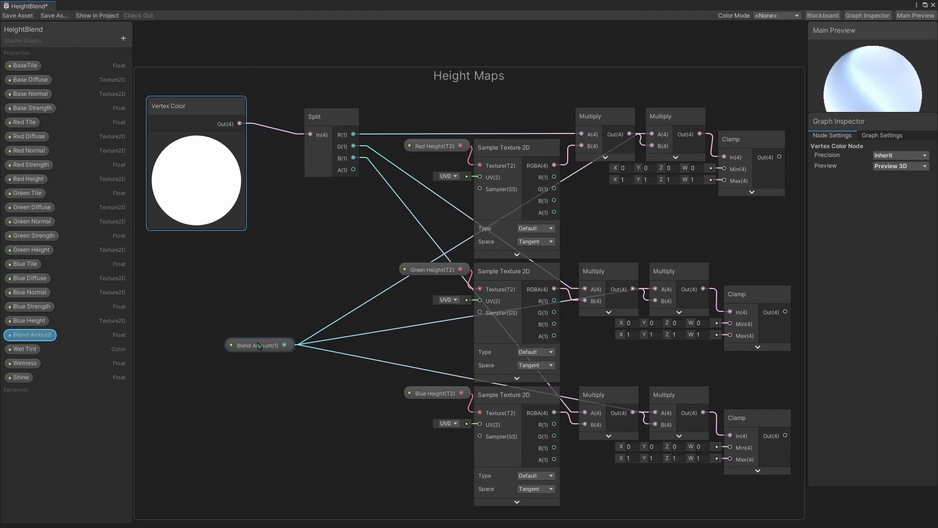
{"action": "left_click", "coordinate": [32, 335]}
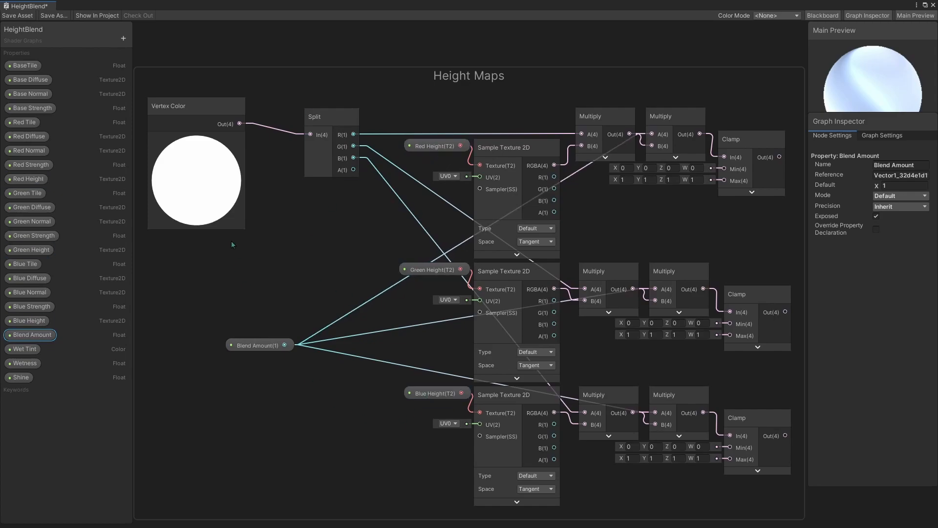
{"action": "mouse_move", "coordinate": [342, 242]}
{"action": "middle_mouse_down"}
{"action": "mouse_move", "coordinate": [309, 234]}
{"action": "mouse_move", "coordinate": [337, 237]}
{"action": "middle_mouse_up"}
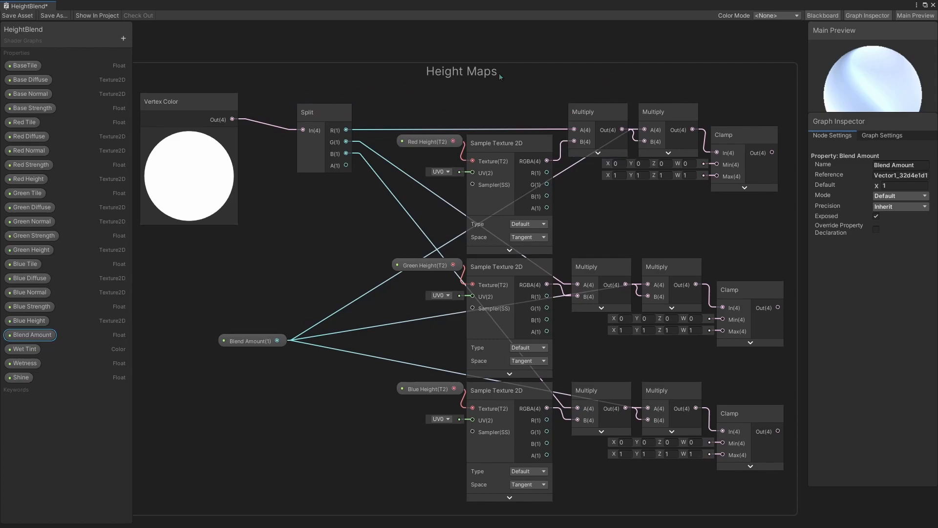
- Rearrange the Height Maps group by lowering the Split node and raising the Blend Amount node and the second column of Multiply nodes
{"action": "left_click", "coordinate": [320, 107]}
{"action": "left_click_drag", "start_coordinate": [321, 108], "coordinate": [323, 130]}
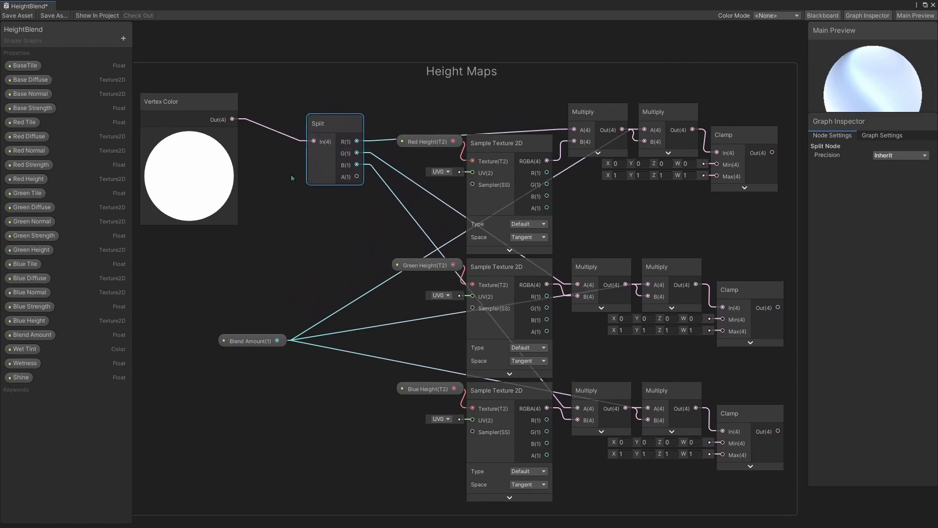
{"action": "left_click_drag", "start_coordinate": [246, 341], "coordinate": [259, 272]}
{"action": "left_click_drag", "start_coordinate": [678, 84], "coordinate": [674, 426]}
{"action": "left_click_drag", "start_coordinate": [667, 121], "coordinate": [665, 93]}
{"action": "left_click", "coordinate": [723, 227]}
{"action": "middle_click_drag", "start_coordinate": [740, 233], "coordinate": [692, 216]}
{"action": "left_click", "coordinate": [683, 139]}
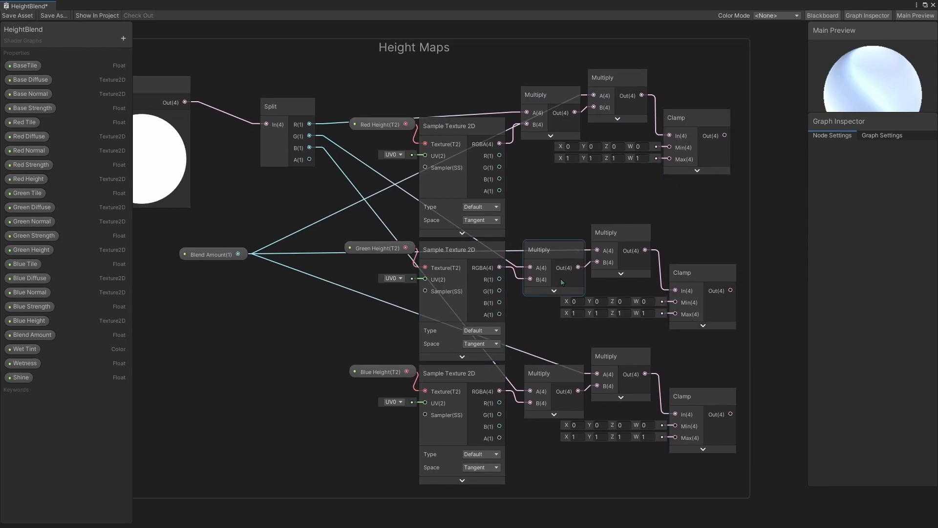
- Examine the Normals group with its Normal-type texture samples, Normal Strength nodes and chained Lerps
{"action": "key", "text": "a"}
{"action": "middle_click_drag", "start_coordinate": [565, 298], "coordinate": [569, 378]}
{"action": "middle_click_drag", "start_coordinate": [559, 252], "coordinate": [453, 109]}
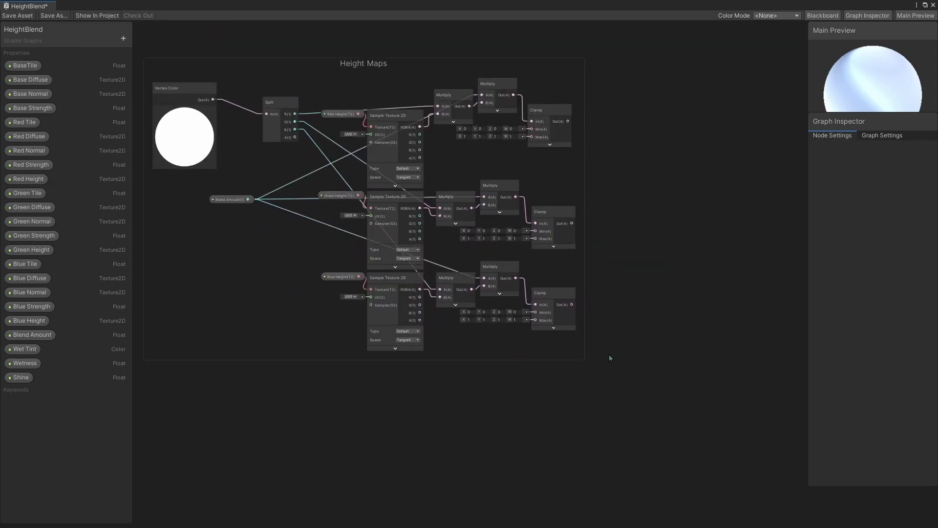
{"action": "middle_click_drag", "start_coordinate": [609, 358], "coordinate": [582, 128]}
{"action": "middle_click_drag", "start_coordinate": [588, 287], "coordinate": [594, 181]}
{"action": "scroll", "coordinate": [593, 181], "scroll_direction": "up", "scroll_amount": 4}
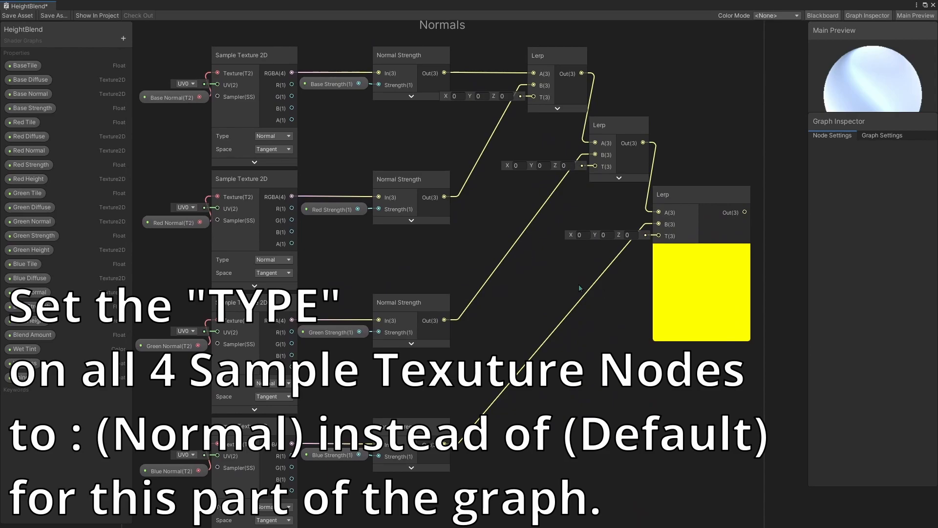
{"action": "middle_click_drag", "start_coordinate": [574, 284], "coordinate": [581, 284]}
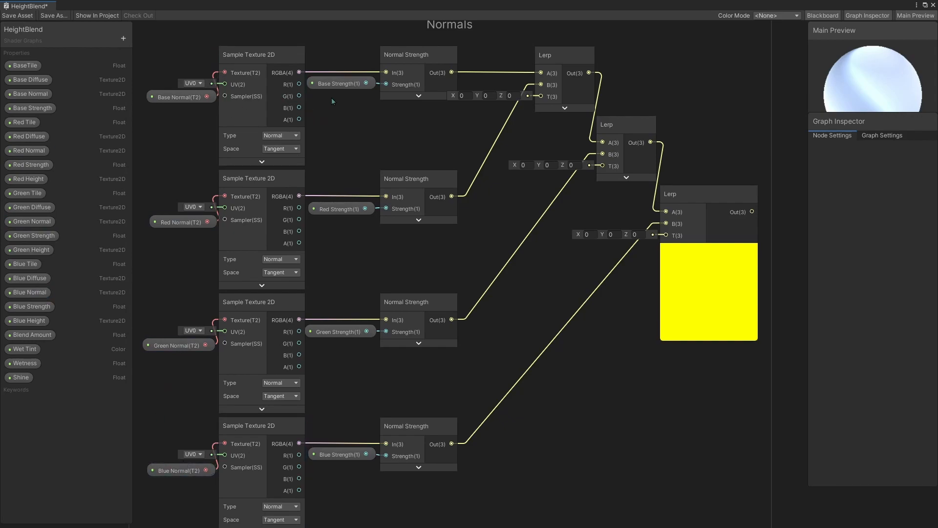
- Show the Base Strength property's settings and locate the Base Strength and Blue Strength nodes in the Normals group
{"action": "left_click", "coordinate": [336, 84]}
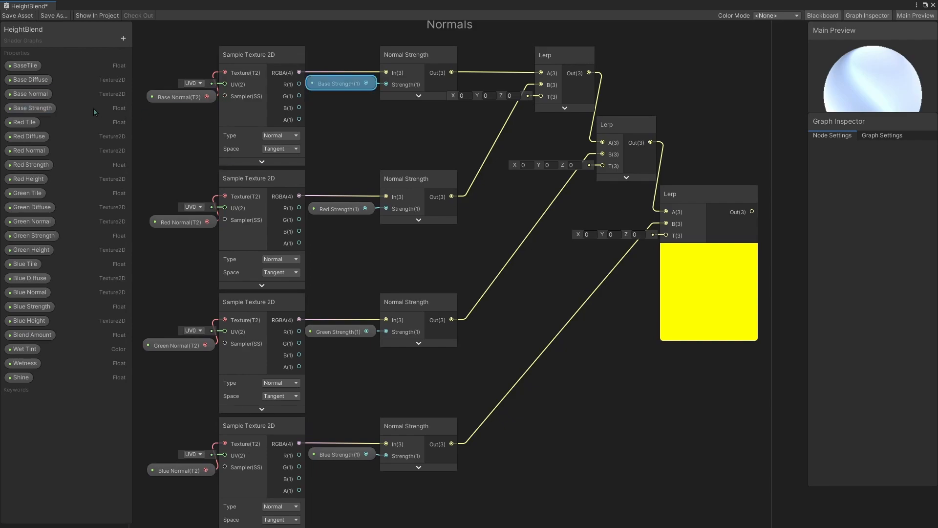
{"action": "left_click", "coordinate": [889, 185]}
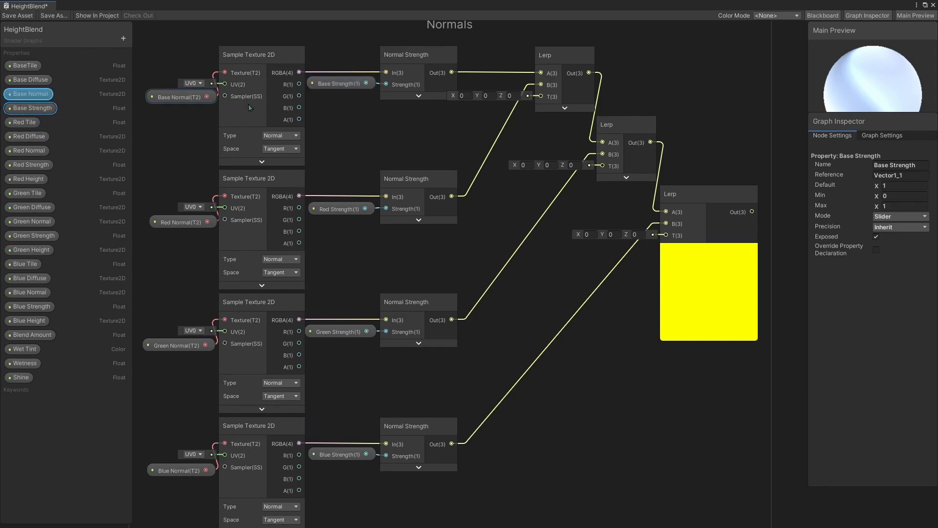
{"action": "left_click", "coordinate": [887, 185]}
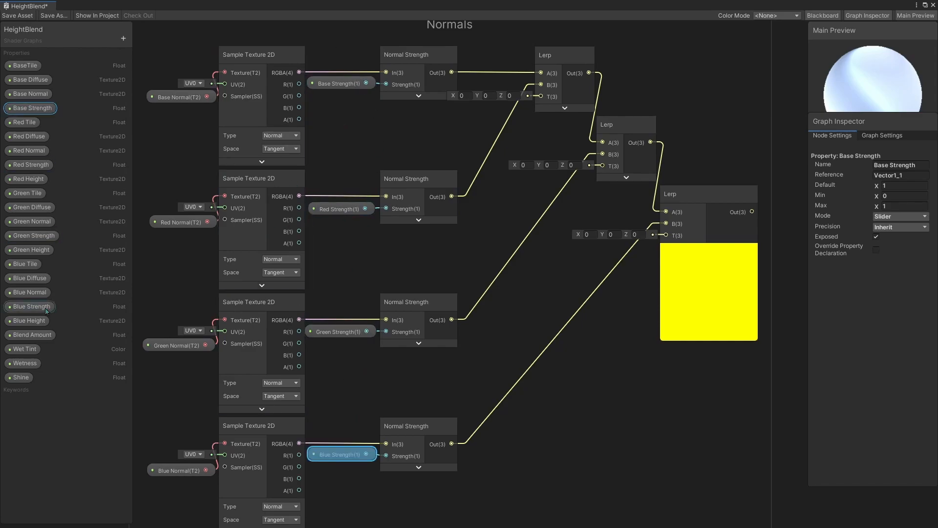
{"action": "left_click", "coordinate": [363, 259]}
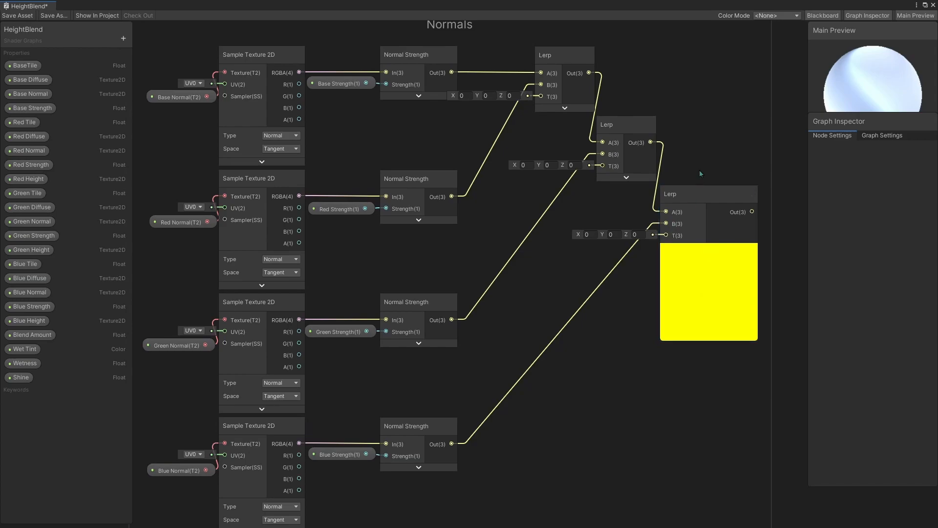
- Examine the Wetness group and show the settings of its Wet Tint, Wetness and Shine properties
{"action": "scroll", "coordinate": [626, 341], "scroll_direction": "down", "scroll_amount": 5}
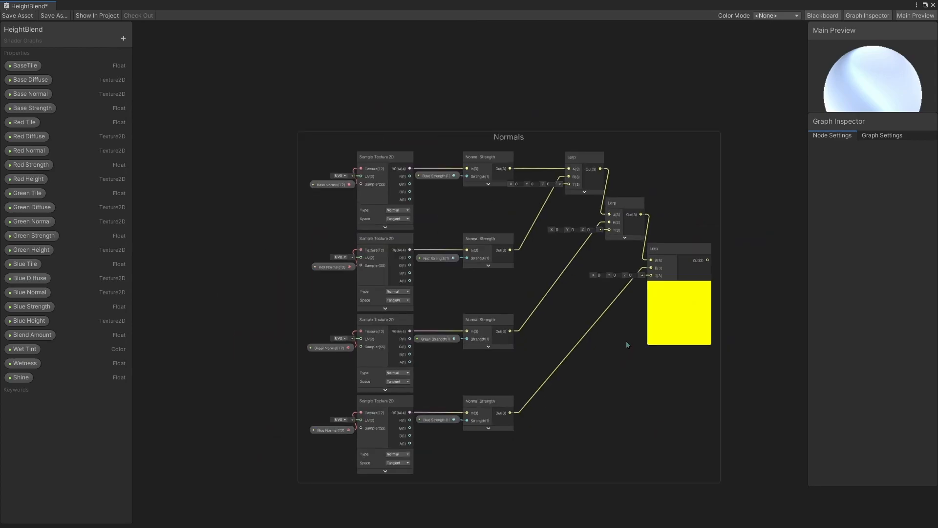
{"action": "scroll", "coordinate": [632, 444], "scroll_direction": "down", "scroll_amount": 1}
{"action": "middle_click_drag", "start_coordinate": [632, 444], "coordinate": [455, 304]}
{"action": "middle_click_drag", "start_coordinate": [510, 348], "coordinate": [490, 229]}
{"action": "scroll", "coordinate": [505, 270], "scroll_direction": "up", "scroll_amount": 8}
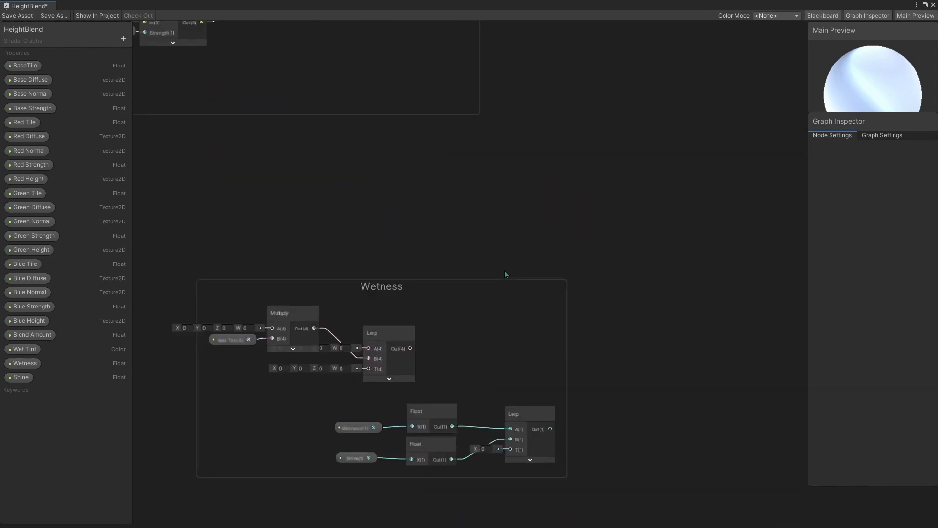
{"action": "scroll", "coordinate": [606, 183], "scroll_direction": "up", "scroll_amount": 2}
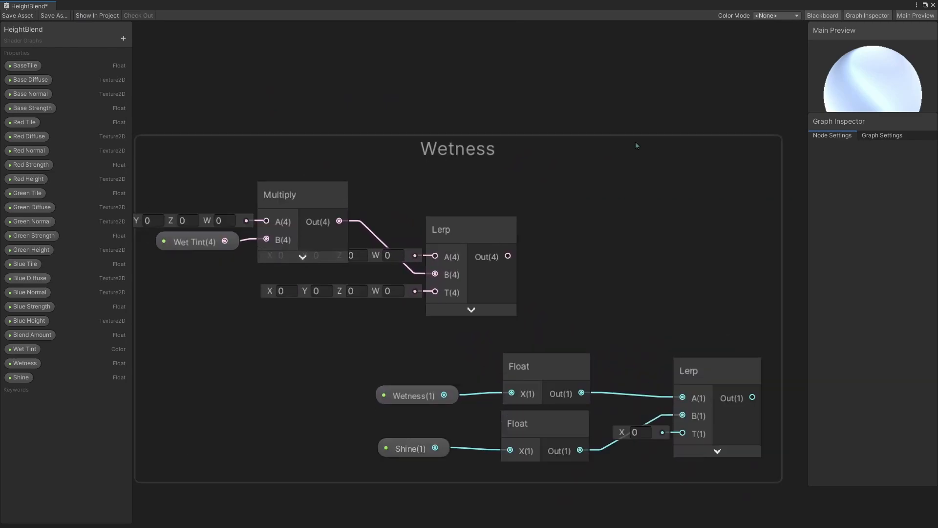
{"action": "middle_click_drag", "start_coordinate": [637, 147], "coordinate": [637, 134]}
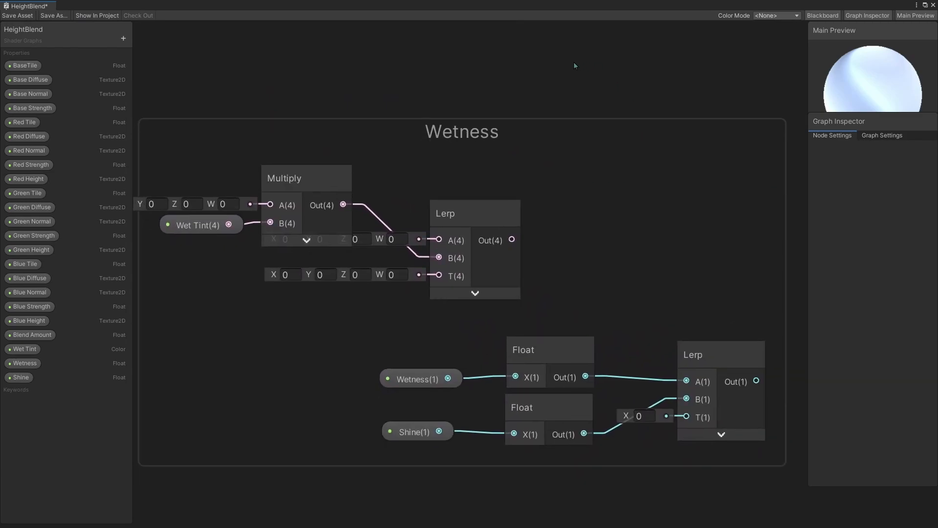
{"action": "left_click", "coordinate": [34, 351]}
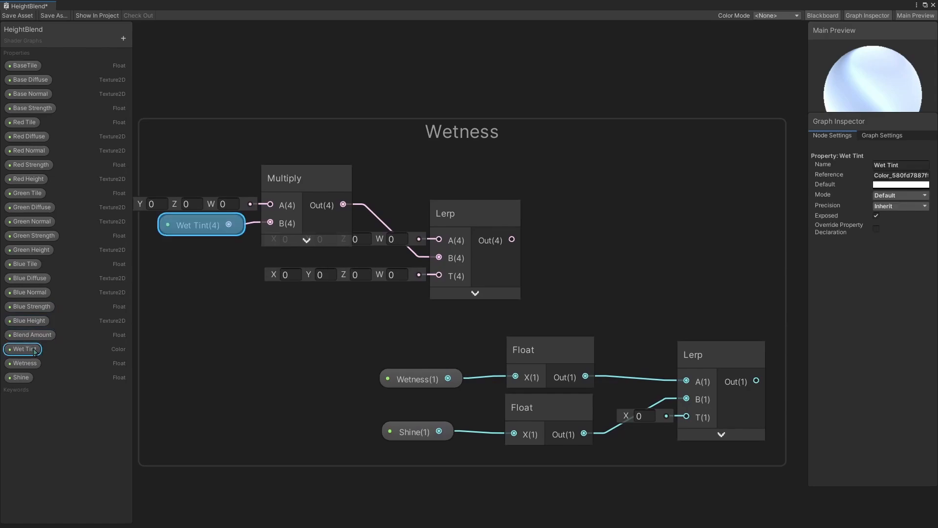
{"action": "left_click", "coordinate": [25, 364]}
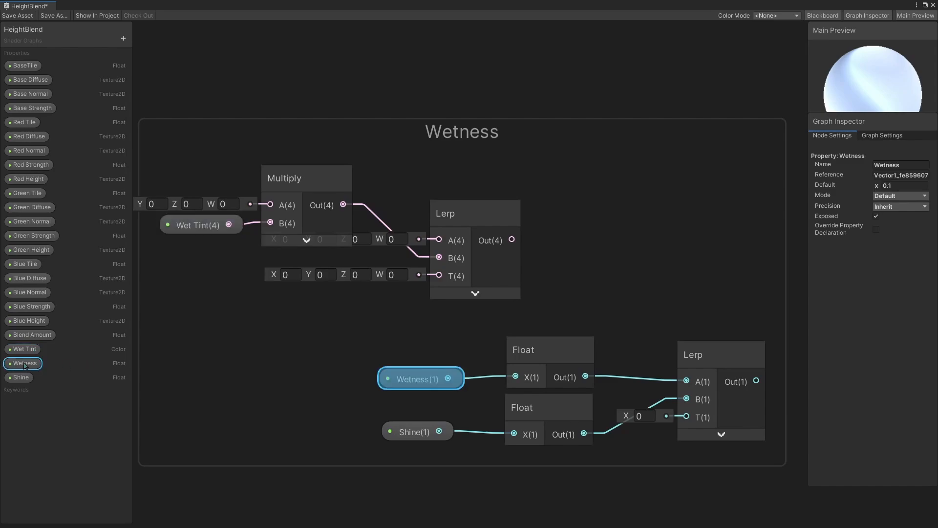
{"action": "left_click", "coordinate": [38, 351]}
{"action": "left_click", "coordinate": [40, 364]}
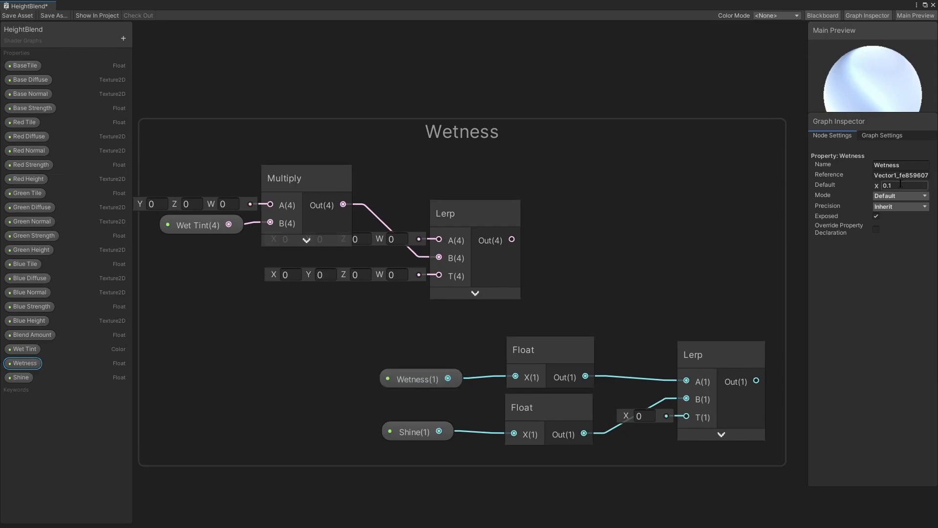
{"action": "left_click", "coordinate": [18, 378]}
- Examine the connected copy of the graph and highlight the links running between the Diffuse and Height Maps groups
{"action": "scroll", "coordinate": [447, 68], "scroll_direction": "down", "scroll_amount": 6}
{"action": "scroll", "coordinate": [388, 112], "scroll_direction": "up", "scroll_amount": 5}
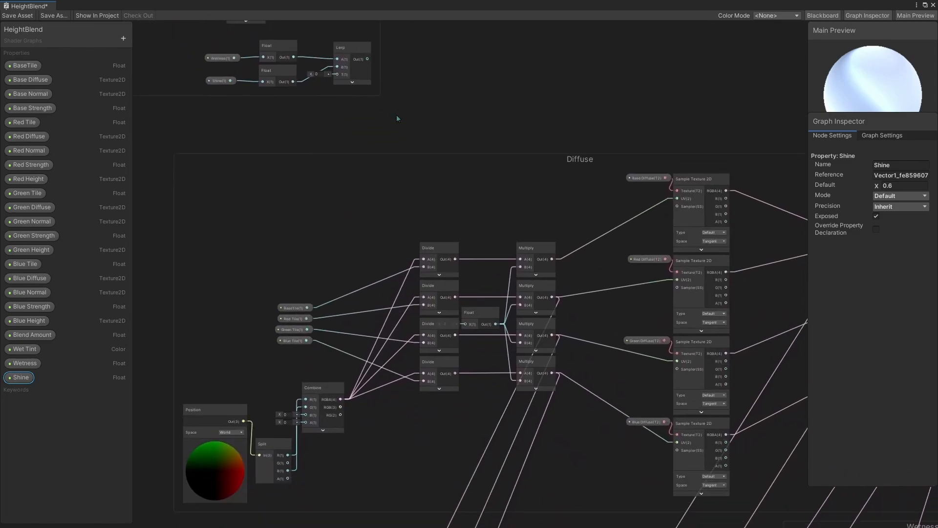
{"action": "scroll", "coordinate": [470, 125], "scroll_direction": "down", "scroll_amount": 5}
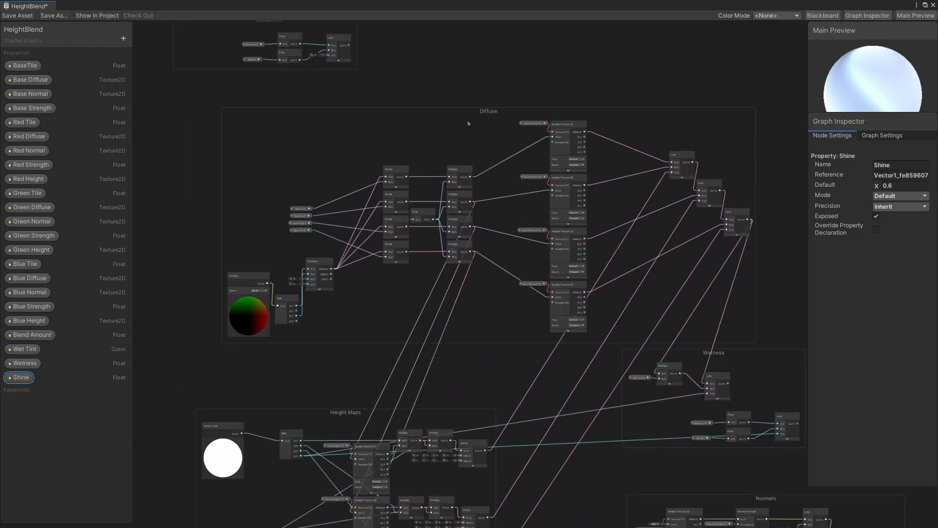
{"action": "middle_click_drag", "start_coordinate": [499, 131], "coordinate": [454, 135]}
{"action": "scroll", "coordinate": [453, 135], "scroll_direction": "down", "scroll_amount": 2}
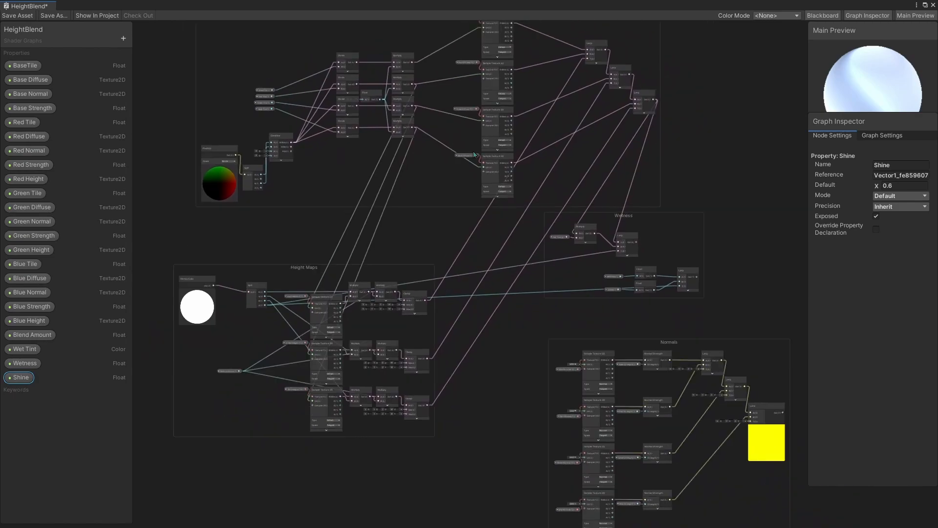
{"action": "left_click_drag", "start_coordinate": [304, 224], "coordinate": [479, 234]}
{"action": "left_click_drag", "start_coordinate": [543, 240], "coordinate": [547, 242]}
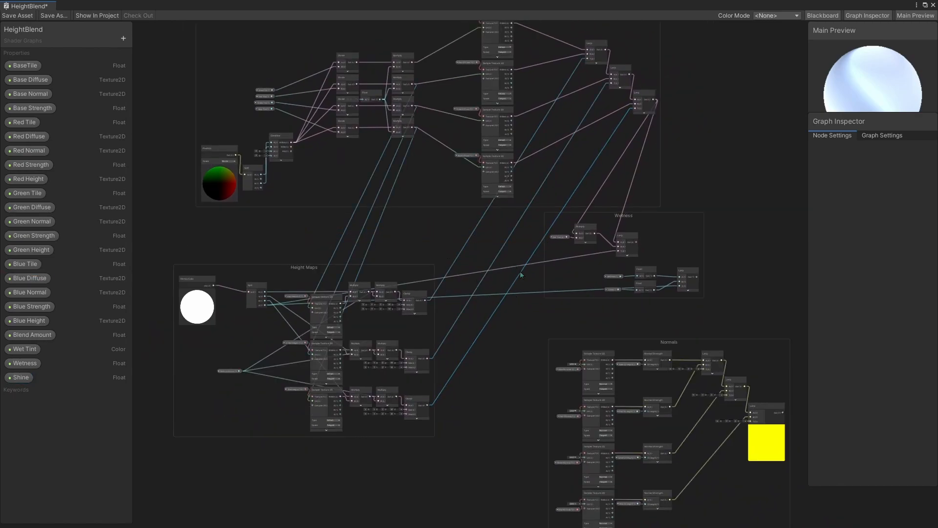
{"action": "middle_click_drag", "start_coordinate": [532, 343], "coordinate": [544, 326]}
{"action": "middle_click_drag", "start_coordinate": [421, 174], "coordinate": [410, 226]}
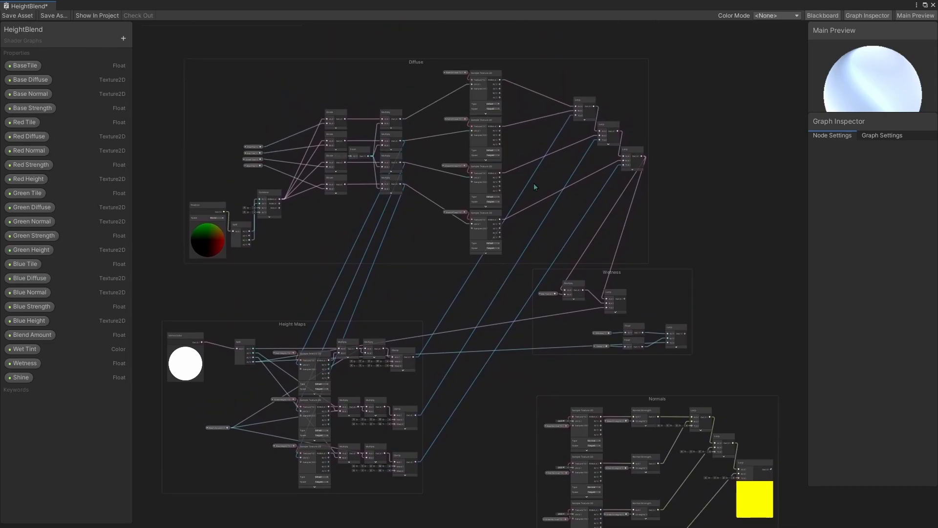
- Put the three Lerp nodes of the unconnected Normals group into a new group with the default name
{"action": "middle_click_drag", "start_coordinate": [374, 76], "coordinate": [451, 346]}
{"action": "middle_click_drag", "start_coordinate": [421, 205], "coordinate": [391, 118]}
{"action": "middle_click_drag", "start_coordinate": [550, 483], "coordinate": [568, 335]}
{"action": "middle_click_drag", "start_coordinate": [539, 435], "coordinate": [556, 405]}
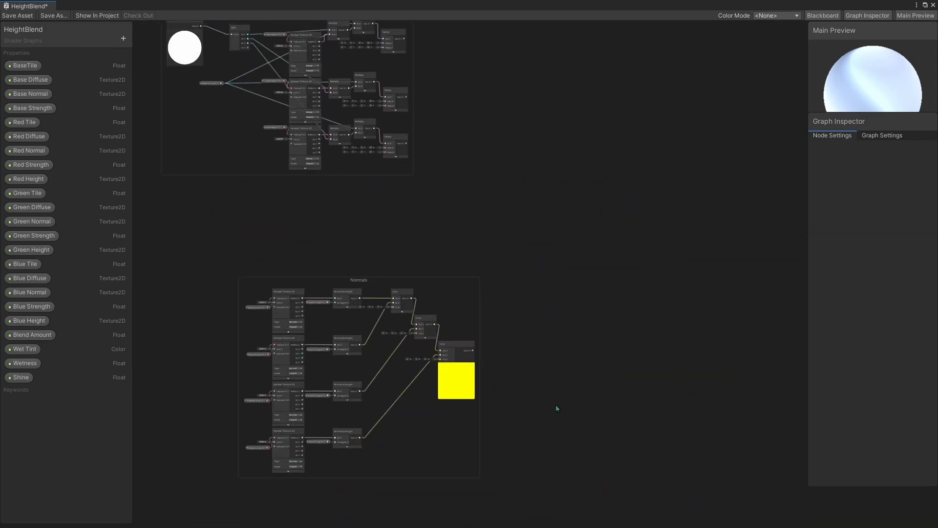
{"action": "middle_click_drag", "start_coordinate": [467, 181], "coordinate": [490, 167]}
{"action": "scroll", "coordinate": [479, 215], "scroll_direction": "up", "scroll_amount": 4}
{"action": "middle_click_drag", "start_coordinate": [297, 275], "coordinate": [392, 244]}
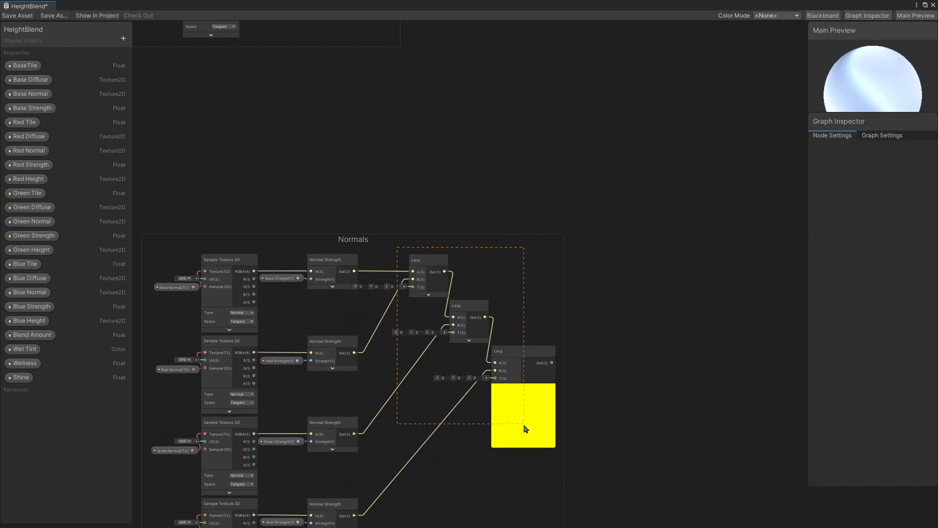
{"action": "left_click_drag", "start_coordinate": [539, 465], "coordinate": [540, 466]}
{"action": "key", "text": "f"}
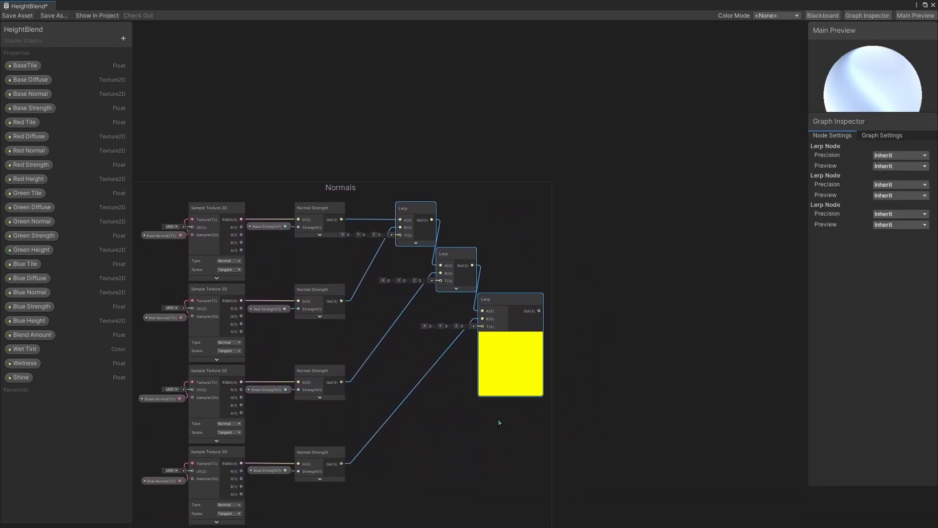
{"action": "key", "text": "ctrl+g"}
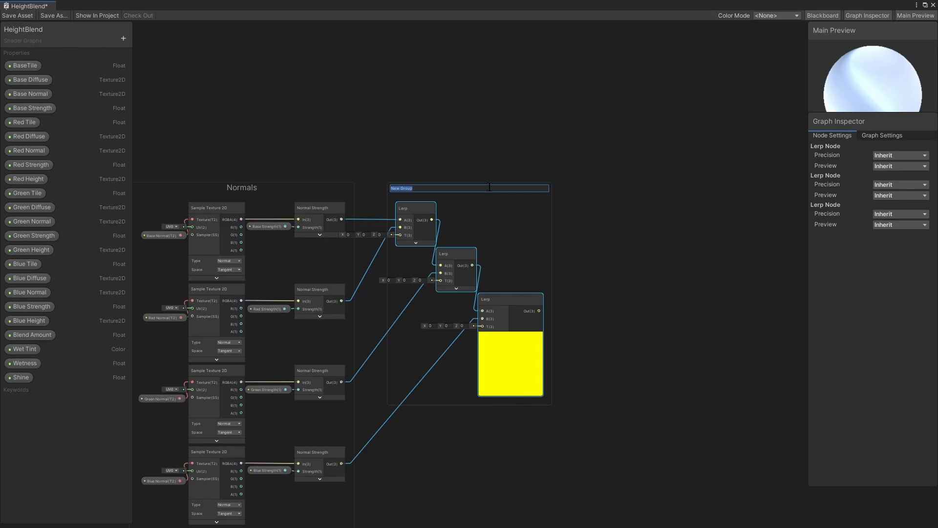
{"action": "left_click", "coordinate": [538, 132]}
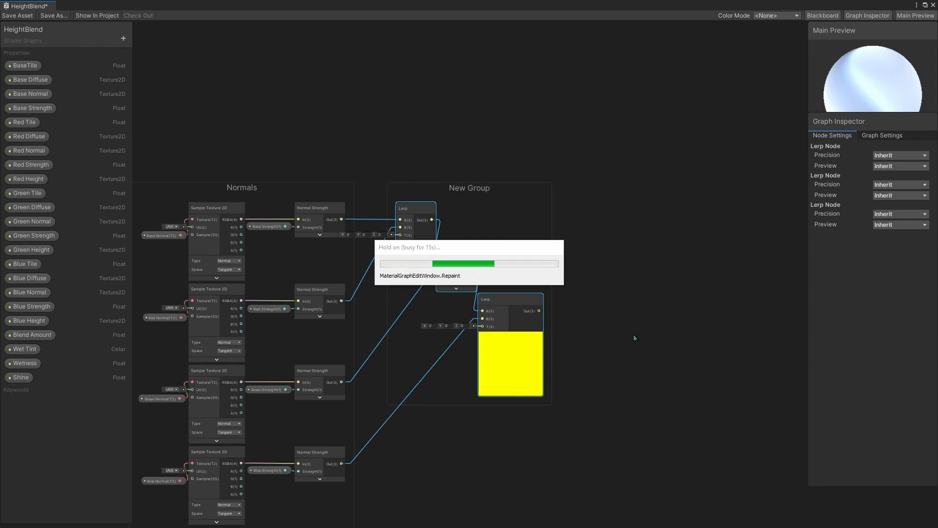
- Trace the links from the Diffuse group's Multiply nodes to the Height Maps texture samples in the connected copy
{"action": "middle_click_drag", "start_coordinate": [608, 405], "coordinate": [544, 242]}
{"action": "scroll", "coordinate": [545, 252], "scroll_direction": "down", "scroll_amount": 3}
{"action": "middle_click_drag", "start_coordinate": [576, 477], "coordinate": [457, 194]}
{"action": "scroll", "coordinate": [498, 232], "scroll_direction": "up", "scroll_amount": 3}
{"action": "middle_click_drag", "start_coordinate": [498, 231], "coordinate": [482, 77]}
{"action": "middle_click_drag", "start_coordinate": [519, 244], "coordinate": [518, 215]}
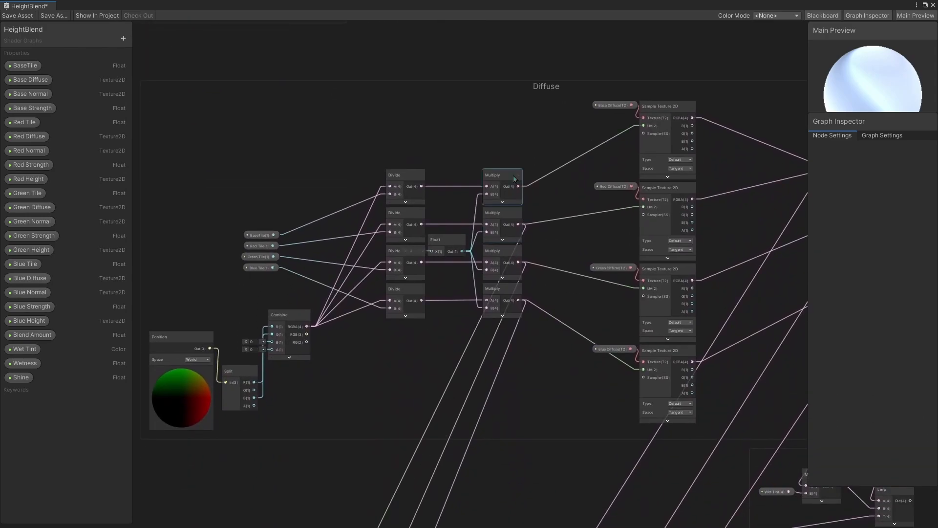
{"action": "middle_click_drag", "start_coordinate": [448, 173], "coordinate": [466, 164]}
{"action": "middle_click_drag", "start_coordinate": [440, 244], "coordinate": [433, 172]}
{"action": "middle_click_drag", "start_coordinate": [488, 334], "coordinate": [441, 224]}
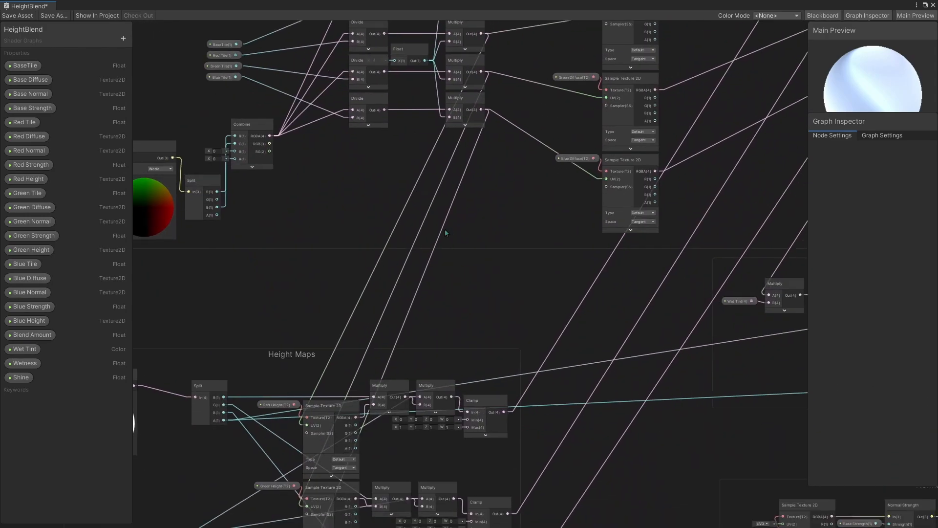
{"action": "middle_click_drag", "start_coordinate": [467, 298], "coordinate": [402, 156]}
{"action": "scroll", "coordinate": [405, 159], "scroll_direction": "down", "scroll_amount": 2}
{"action": "middle_click_drag", "start_coordinate": [432, 190], "coordinate": [499, 217]}
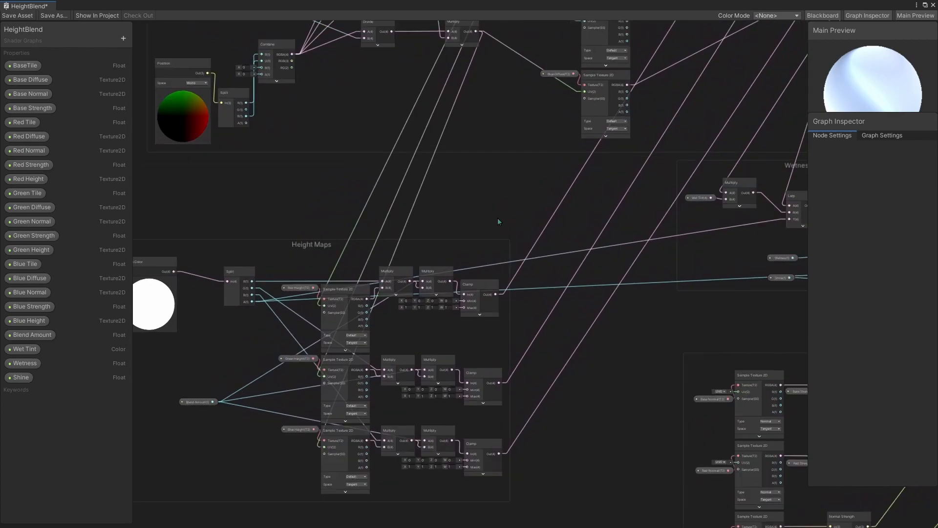
- Move the Split node of the Height Maps group closer to the Vertex Color node and examine its outputs
{"action": "scroll", "coordinate": [450, 244], "scroll_direction": "up", "scroll_amount": 2}
{"action": "scroll", "coordinate": [587, 186], "scroll_direction": "up", "scroll_amount": 3}
{"action": "middle_click_drag", "start_coordinate": [450, 245], "coordinate": [594, 183]}
{"action": "middle_click_drag", "start_coordinate": [293, 193], "coordinate": [419, 149]}
{"action": "scroll", "coordinate": [420, 148], "scroll_direction": "up", "scroll_amount": 2}
{"action": "left_click", "coordinate": [375, 198]}
{"action": "left_click_drag", "start_coordinate": [375, 199], "coordinate": [351, 201]}
{"action": "scroll", "coordinate": [386, 183], "scroll_direction": "down", "scroll_amount": 4}
{"action": "middle_click_drag", "start_coordinate": [400, 195], "coordinate": [374, 181]}
{"action": "scroll", "coordinate": [370, 186], "scroll_direction": "up", "scroll_amount": 2}
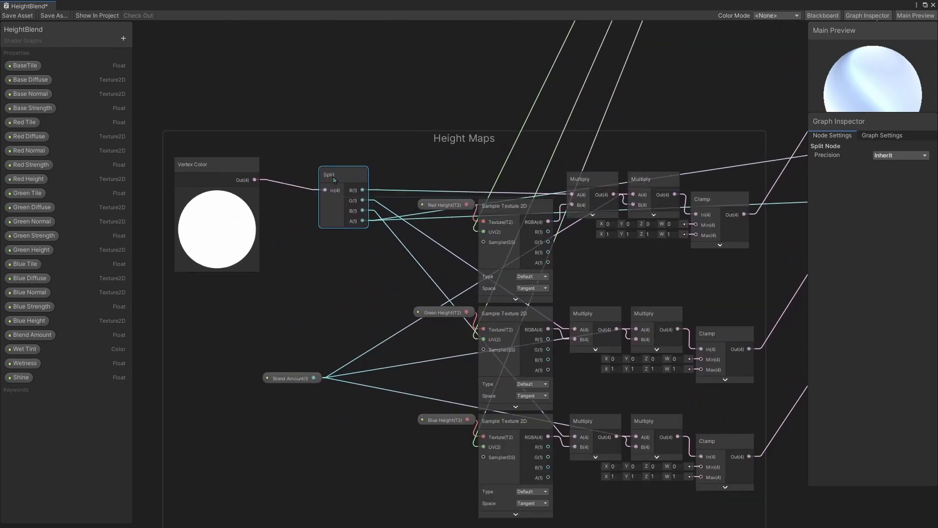
{"action": "scroll", "coordinate": [366, 225], "scroll_direction": "up", "scroll_amount": 6}
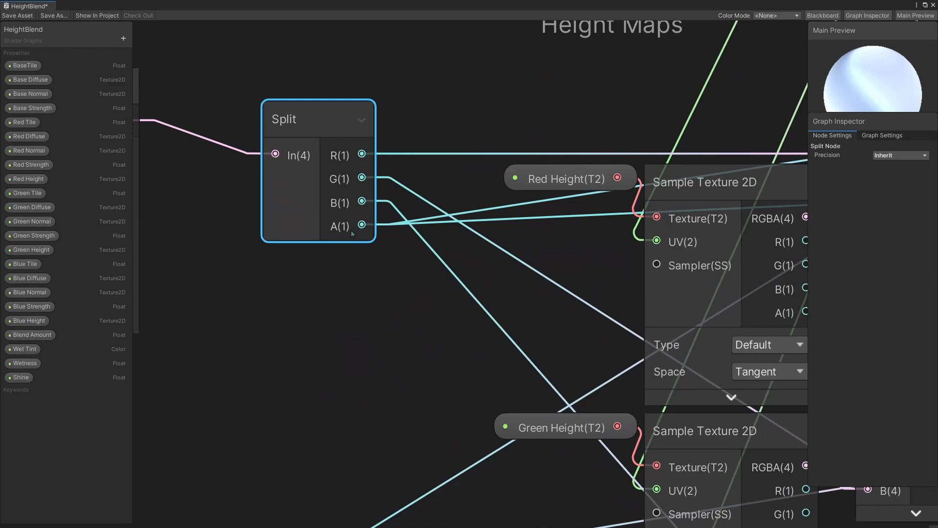
{"action": "scroll", "coordinate": [352, 230], "scroll_direction": "down", "scroll_amount": 5}
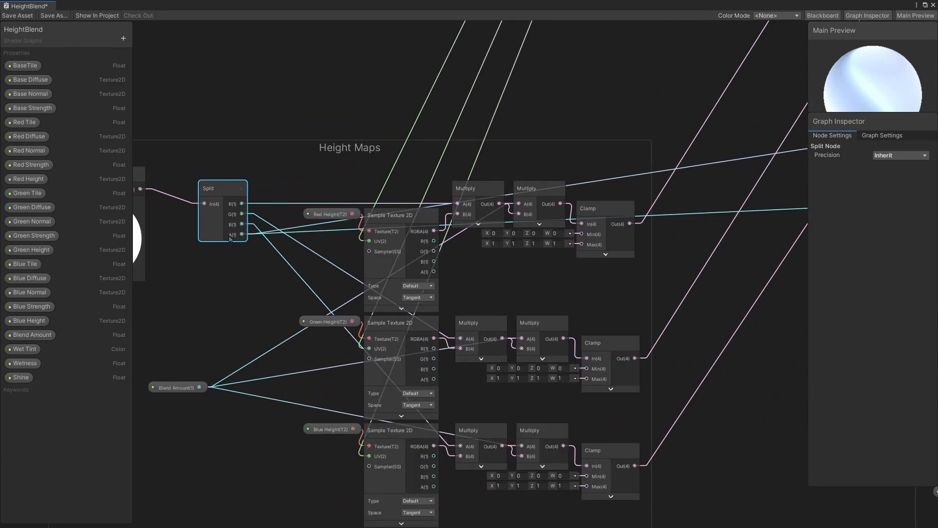
- Move the Lerp node fed by the Wet Tint Multiply slightly farther from that Multiply in the Wetness group
{"action": "middle_click_drag", "start_coordinate": [684, 254], "coordinate": [317, 268]}
{"action": "middle_click_drag", "start_coordinate": [540, 205], "coordinate": [338, 246]}
{"action": "scroll", "coordinate": [386, 233], "scroll_direction": "up", "scroll_amount": 2}
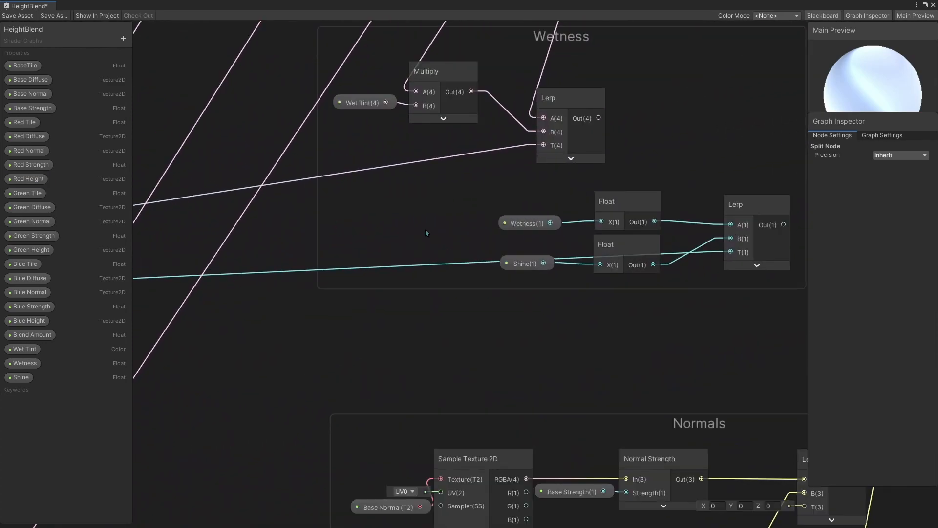
{"action": "middle_click_drag", "start_coordinate": [424, 229], "coordinate": [335, 234]}
{"action": "mouse_move", "coordinate": [669, 204]}
{"action": "left_mouse_down"}
{"action": "mouse_move", "coordinate": [671, 195]}
{"action": "mouse_move", "coordinate": [669, 206]}
{"action": "left_mouse_up"}
{"action": "left_click_drag", "start_coordinate": [478, 101], "coordinate": [493, 95]}
- Trace the alpha output of the Height Maps Split node to the T inputs of both Wetness Lerps
{"action": "scroll", "coordinate": [492, 92], "scroll_direction": "down", "scroll_amount": 4}
{"action": "middle_click_drag", "start_coordinate": [491, 90], "coordinate": [527, 159]}
{"action": "middle_click_drag", "start_coordinate": [399, 237], "coordinate": [646, 227]}
{"action": "scroll", "coordinate": [646, 226], "scroll_direction": "down", "scroll_amount": 2}
{"action": "middle_click_drag", "start_coordinate": [535, 259], "coordinate": [610, 261]}
{"action": "scroll", "coordinate": [339, 219], "scroll_direction": "up", "scroll_amount": 3}
{"action": "scroll", "coordinate": [303, 209], "scroll_direction": "down", "scroll_amount": 1}
{"action": "middle_click_drag", "start_coordinate": [376, 228], "coordinate": [259, 199]}
{"action": "left_click", "coordinate": [196, 222]}
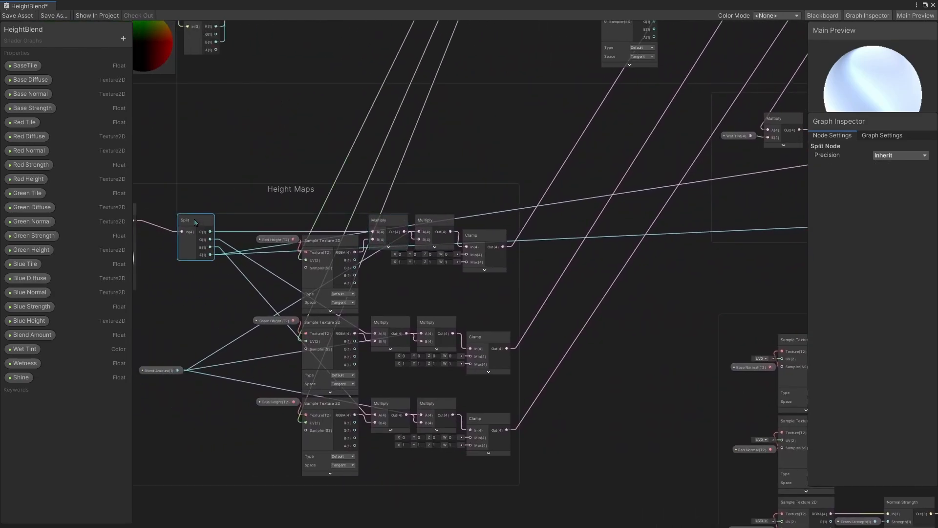
{"action": "middle_click_drag", "start_coordinate": [400, 207], "coordinate": [270, 227]}
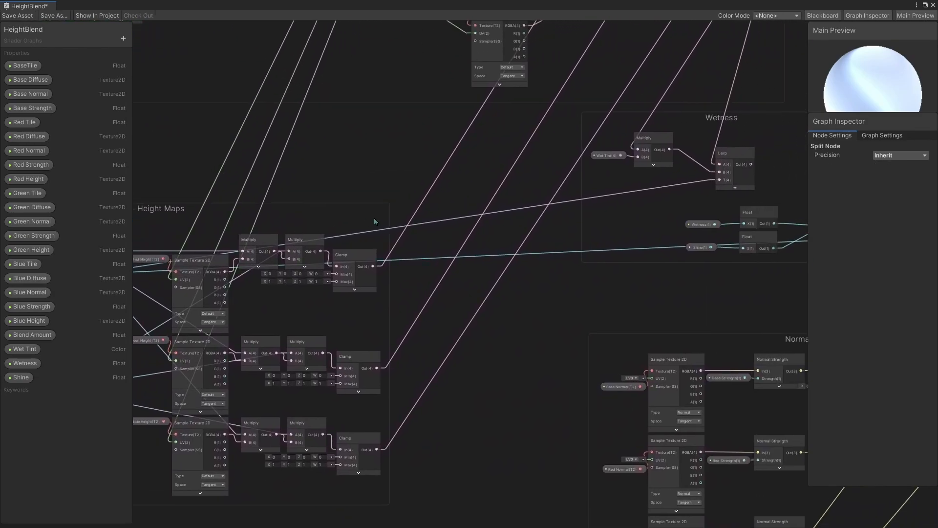
{"action": "middle_click_drag", "start_coordinate": [532, 216], "coordinate": [435, 213]}
{"action": "scroll", "coordinate": [587, 183], "scroll_direction": "up", "scroll_amount": 2}
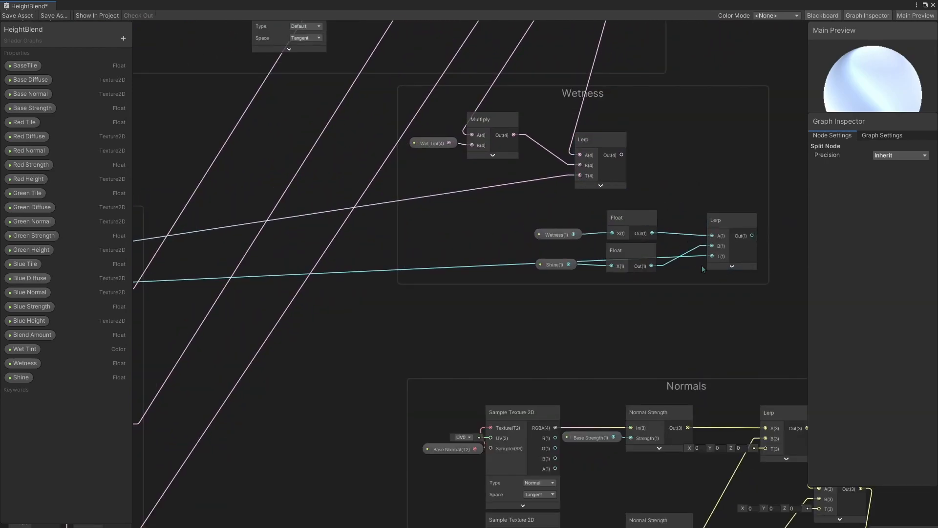
- Examine the Diffuse group's Float node and the Multiply nodes whose outputs supply the texture samples' UVs
{"action": "scroll", "coordinate": [373, 102], "scroll_direction": "down", "scroll_amount": 3}
{"action": "middle_click_drag", "start_coordinate": [403, 155], "coordinate": [553, 186]}
{"action": "scroll", "coordinate": [553, 187], "scroll_direction": "down", "scroll_amount": 1}
{"action": "middle_click_drag", "start_coordinate": [407, 91], "coordinate": [496, 215]}
{"action": "scroll", "coordinate": [550, 256], "scroll_direction": "up", "scroll_amount": 5}
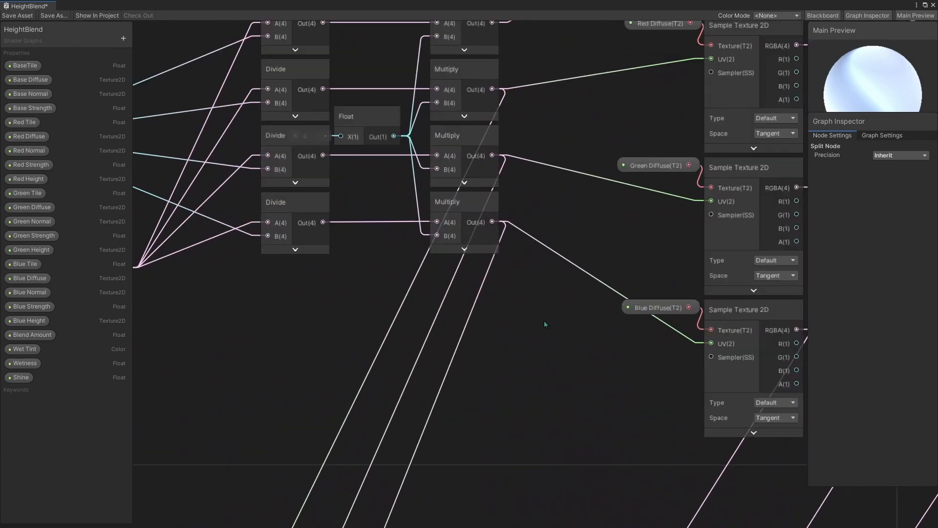
{"action": "scroll", "coordinate": [564, 326], "scroll_direction": "down", "scroll_amount": 4}
{"action": "scroll", "coordinate": [617, 183], "scroll_direction": "up", "scroll_amount": 3}
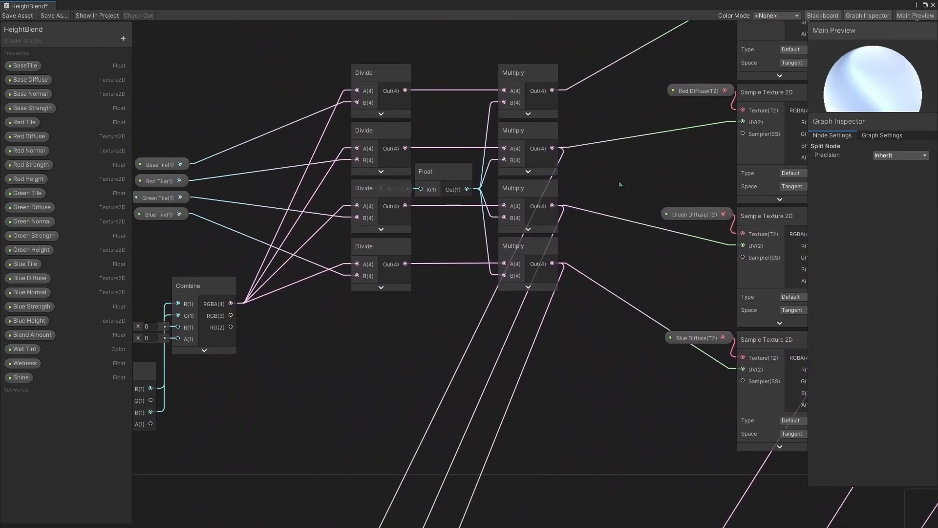
{"action": "middle_click_drag", "start_coordinate": [614, 186], "coordinate": [602, 209]}
{"action": "left_click", "coordinate": [459, 192]}
{"action": "middle_click_drag", "start_coordinate": [599, 175], "coordinate": [582, 173]}
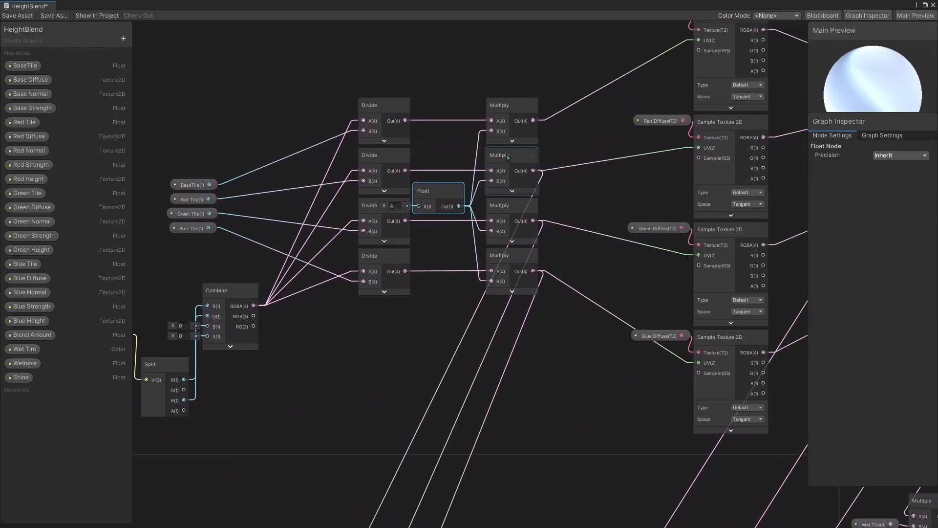
{"action": "left_click", "coordinate": [515, 156]}
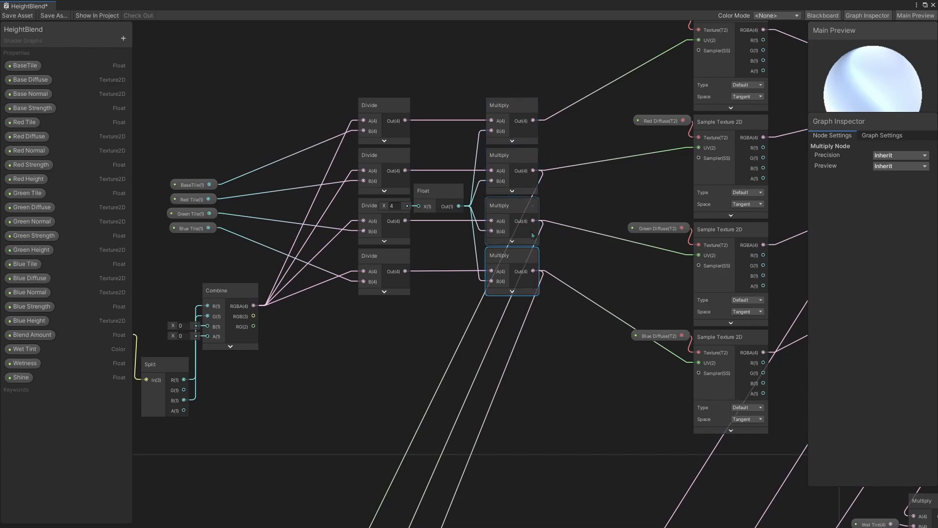
- Trace the Diffuse group's red, green and blue Multiply outputs to the UV inputs of the three Height Maps texture samples
{"action": "left_click", "coordinate": [523, 255]}
{"action": "middle_click_drag", "start_coordinate": [523, 255], "coordinate": [501, 239]}
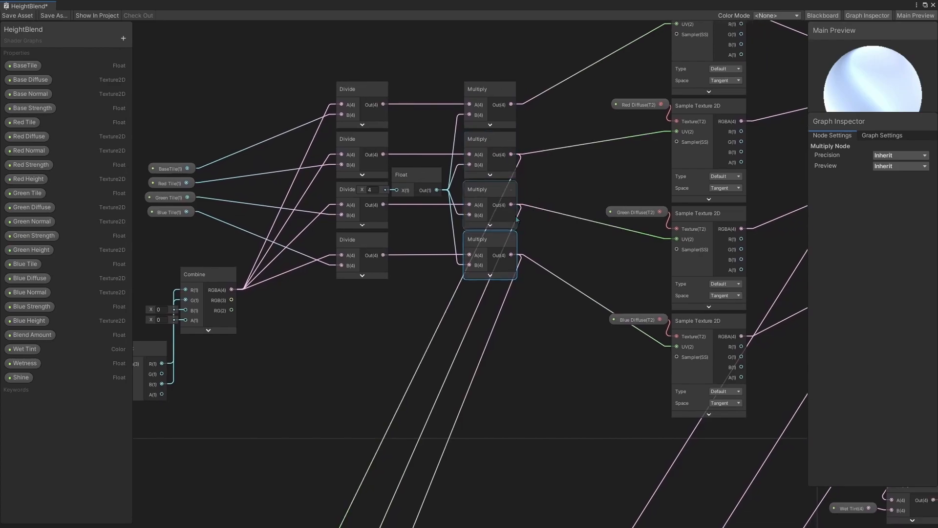
{"action": "middle_click_drag", "start_coordinate": [530, 300], "coordinate": [613, 46]}
{"action": "middle_click_drag", "start_coordinate": [373, 413], "coordinate": [408, 225]}
{"action": "left_click", "coordinate": [431, 201]}
{"action": "left_click", "coordinate": [424, 310]}
{"action": "left_click", "coordinate": [423, 418]}
- Compare the Diffuse tiling Multiply nodes with the Red Height texture sample and the Diffuse texture samples sharing their UVs
{"action": "middle_click_drag", "start_coordinate": [543, 126], "coordinate": [547, 317]}
{"action": "left_click", "coordinate": [482, 154]}
{"action": "left_click", "coordinate": [483, 210]}
{"action": "left_click", "coordinate": [483, 263]}
{"action": "middle_click_drag", "start_coordinate": [522, 397], "coordinate": [548, 93]}
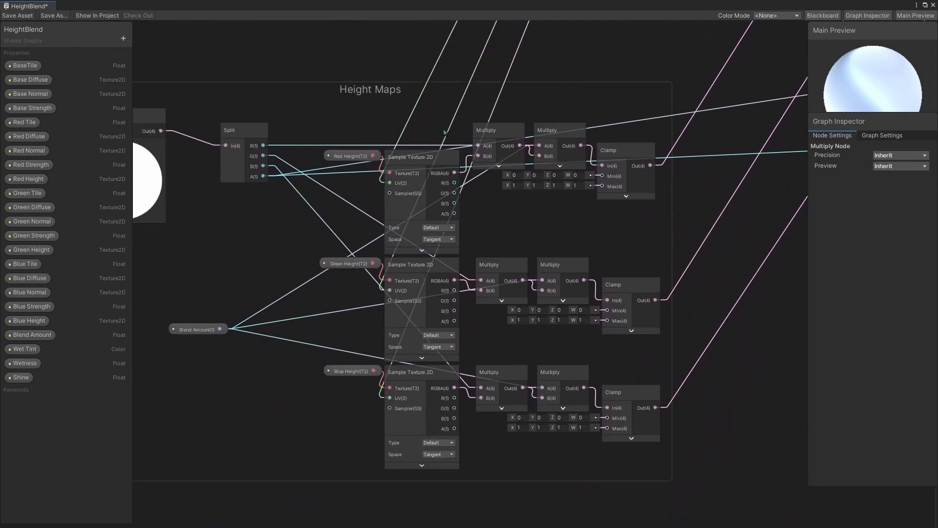
{"action": "left_click", "coordinate": [421, 159]}
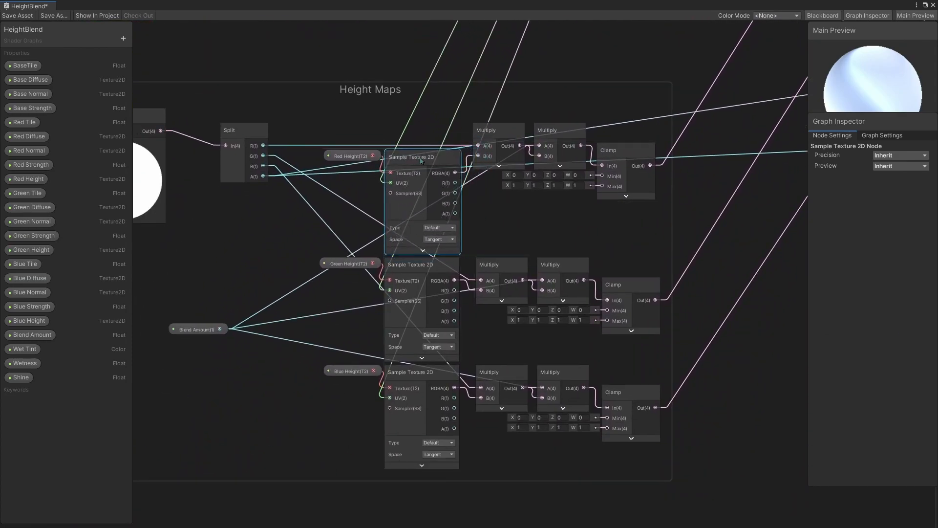
{"action": "scroll", "coordinate": [421, 161], "scroll_direction": "down", "scroll_amount": 3}
{"action": "middle_click_drag", "start_coordinate": [539, 138], "coordinate": [438, 232]}
{"action": "scroll", "coordinate": [438, 231], "scroll_direction": "up", "scroll_amount": 4}
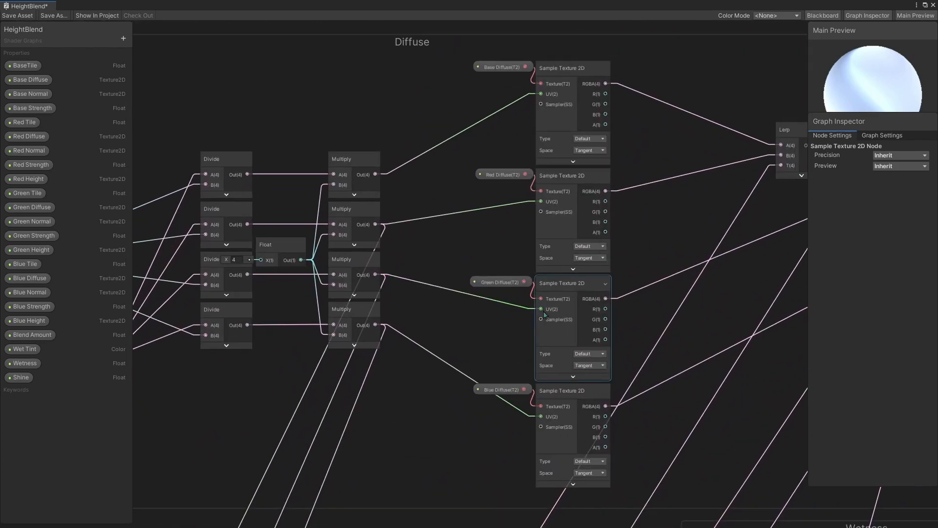
- Follow the Height Maps Clamp outputs up to the chain of Lerp nodes in the Diffuse group
{"action": "middle_click_drag", "start_coordinate": [518, 352], "coordinate": [597, 135]}
{"action": "middle_click_drag", "start_coordinate": [420, 372], "coordinate": [373, 433]}
{"action": "scroll", "coordinate": [533, 150], "scroll_direction": "down", "scroll_amount": 2}
{"action": "middle_click_drag", "start_coordinate": [472, 326], "coordinate": [424, 103]}
{"action": "middle_click_drag", "start_coordinate": [410, 218], "coordinate": [430, 161]}
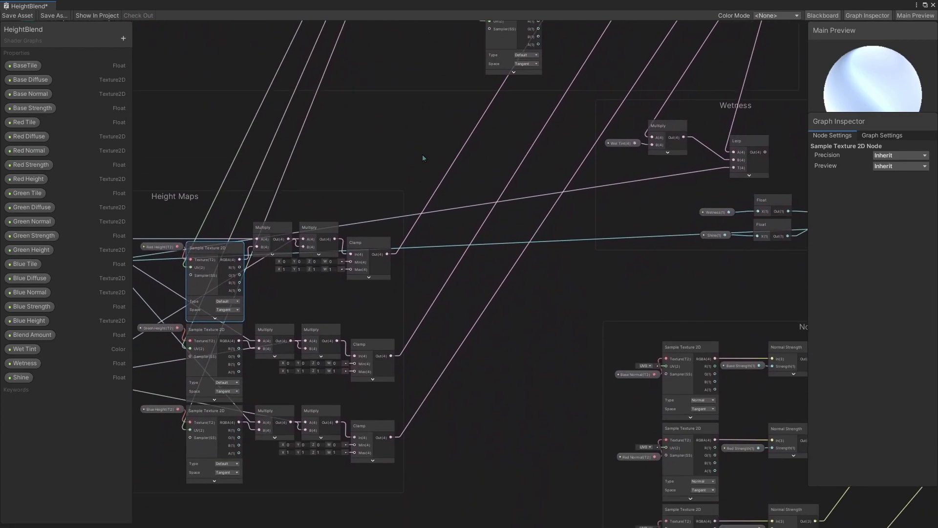
{"action": "scroll", "coordinate": [422, 171], "scroll_direction": "up", "scroll_amount": 3}
{"action": "middle_click_drag", "start_coordinate": [410, 296], "coordinate": [433, 232]}
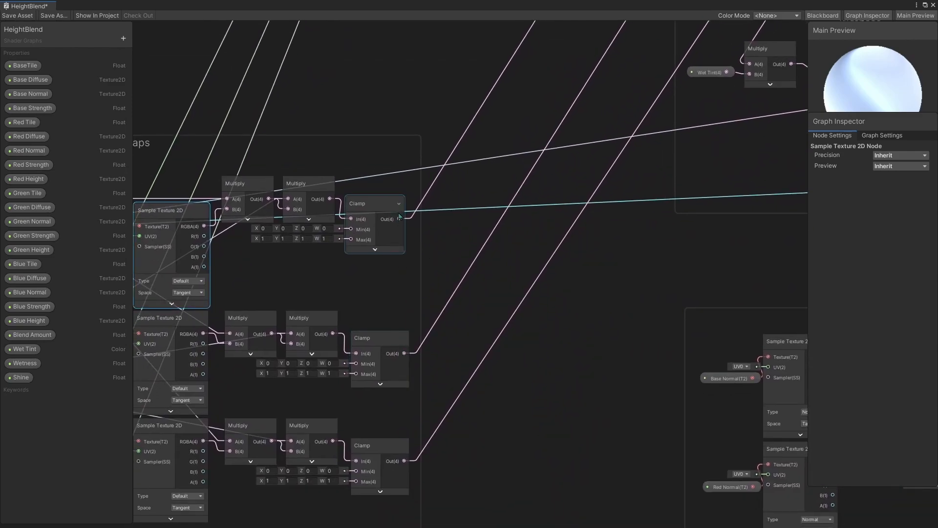
{"action": "middle_click_drag", "start_coordinate": [489, 163], "coordinate": [271, 446]}
{"action": "middle_click_drag", "start_coordinate": [447, 174], "coordinate": [411, 380]}
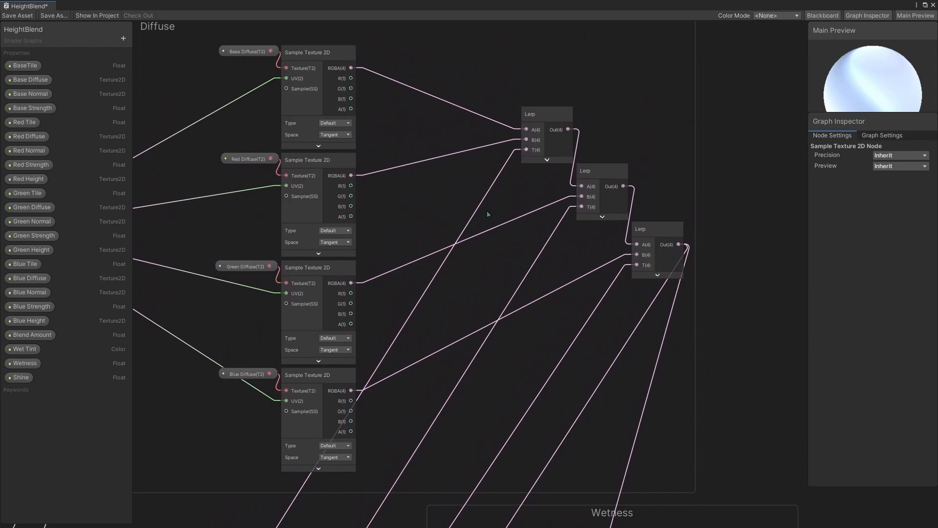
- Move the first Diffuse Lerp slightly up and examine the A, B and T inputs of the three chained Lerps
{"action": "left_click_drag", "start_coordinate": [538, 111], "coordinate": [540, 108]}
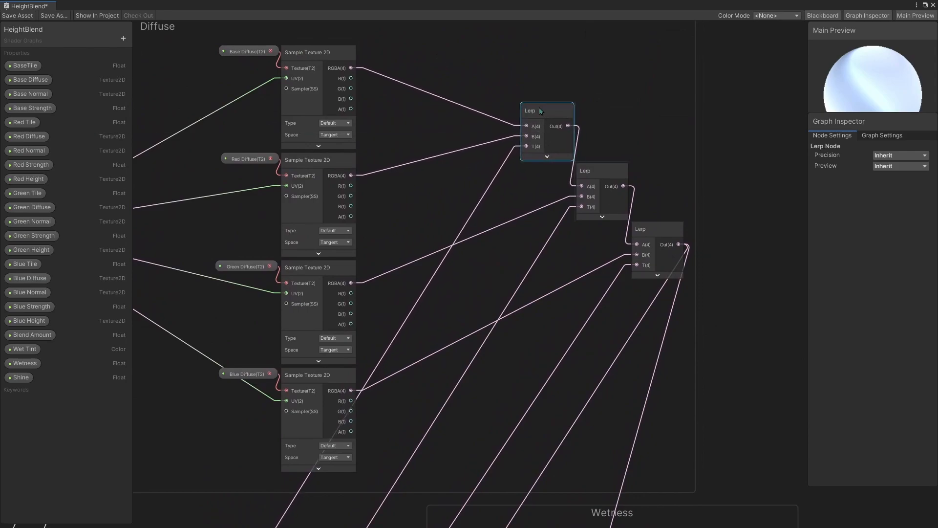
{"action": "left_click", "coordinate": [604, 171]}
{"action": "left_click", "coordinate": [660, 229]}
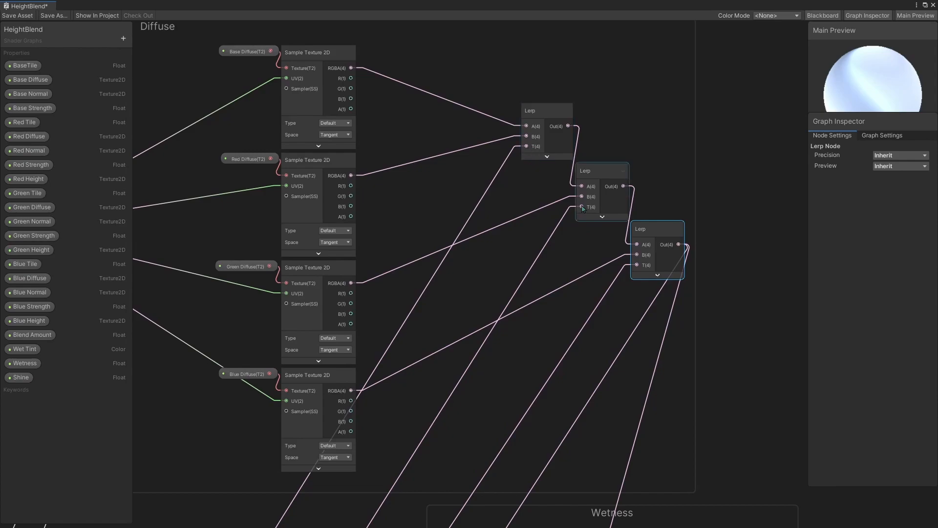
{"action": "left_click", "coordinate": [543, 108]}
{"action": "left_click", "coordinate": [659, 234]}
- Examine the three Height Maps Clamp nodes that supply the T inputs of the Diffuse Lerps
{"action": "middle_click_drag", "start_coordinate": [495, 393], "coordinate": [599, 122]}
{"action": "middle_click_drag", "start_coordinate": [436, 403], "coordinate": [685, 157]}
{"action": "left_click", "coordinate": [489, 177]}
{"action": "left_click", "coordinate": [484, 319]}
{"action": "left_click", "coordinate": [489, 421]}
{"action": "scroll", "coordinate": [528, 269], "scroll_direction": "down", "scroll_amount": 2}
{"action": "middle_click_drag", "start_coordinate": [568, 261], "coordinate": [491, 336]}
{"action": "left_click", "coordinate": [555, 377]}
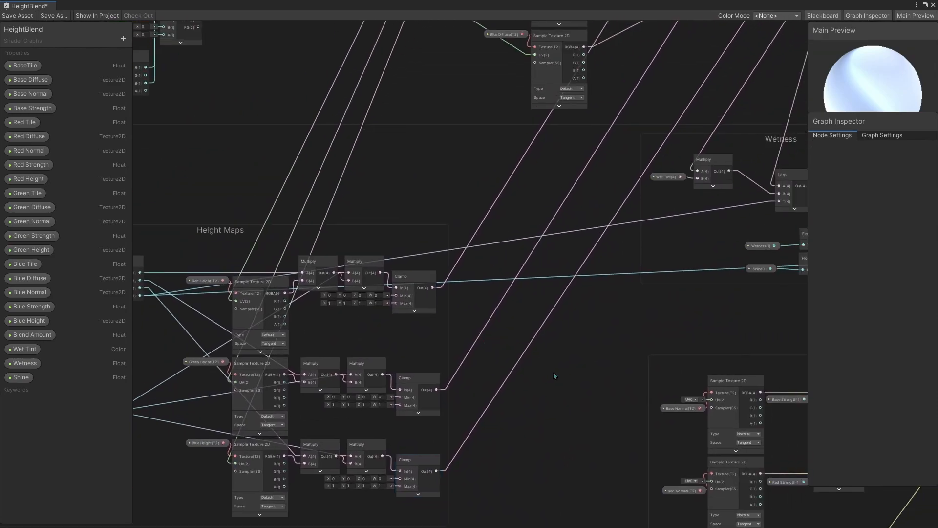
- Survey the whole graph and examine how the Normals group sits beside the Diffuse, Height Maps and Wetness groups
{"action": "scroll", "coordinate": [565, 265], "scroll_direction": "down", "scroll_amount": 5}
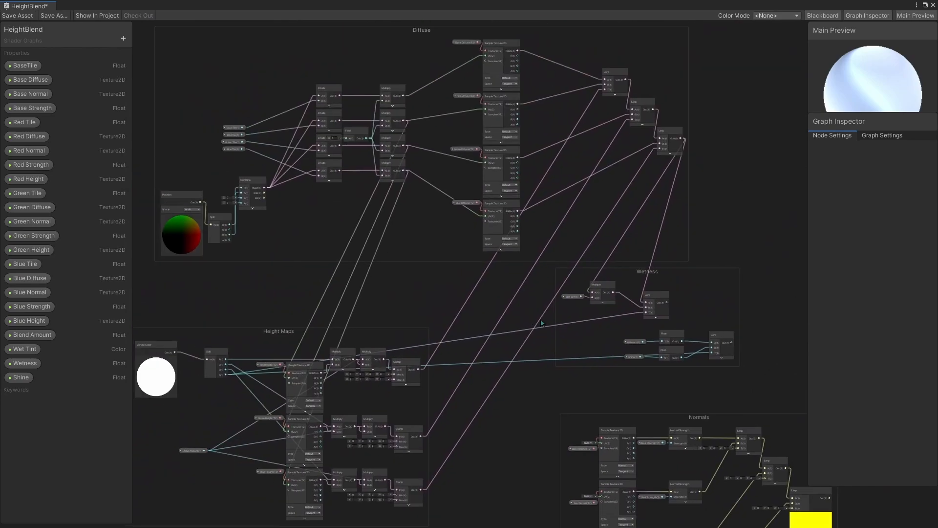
{"action": "middle_click_drag", "start_coordinate": [521, 282], "coordinate": [515, 250]}
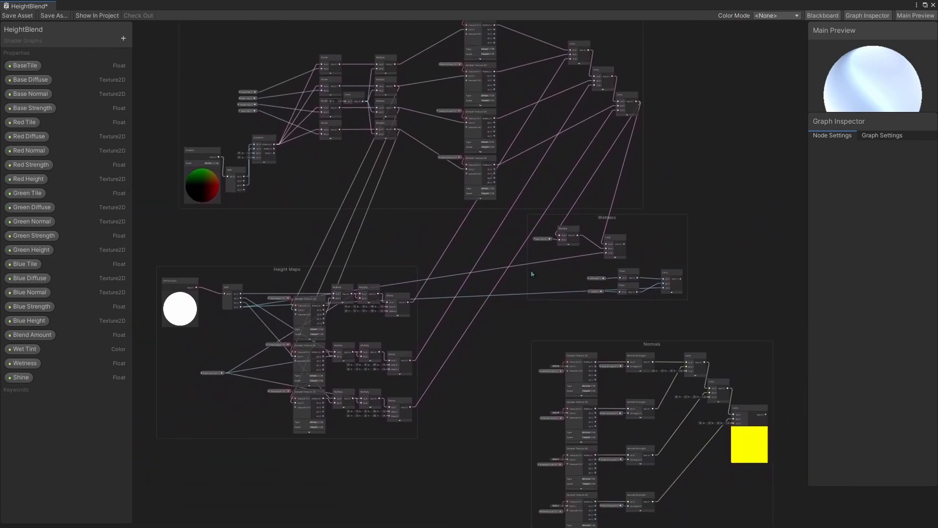
{"action": "middle_click_drag", "start_coordinate": [624, 341], "coordinate": [579, 294]}
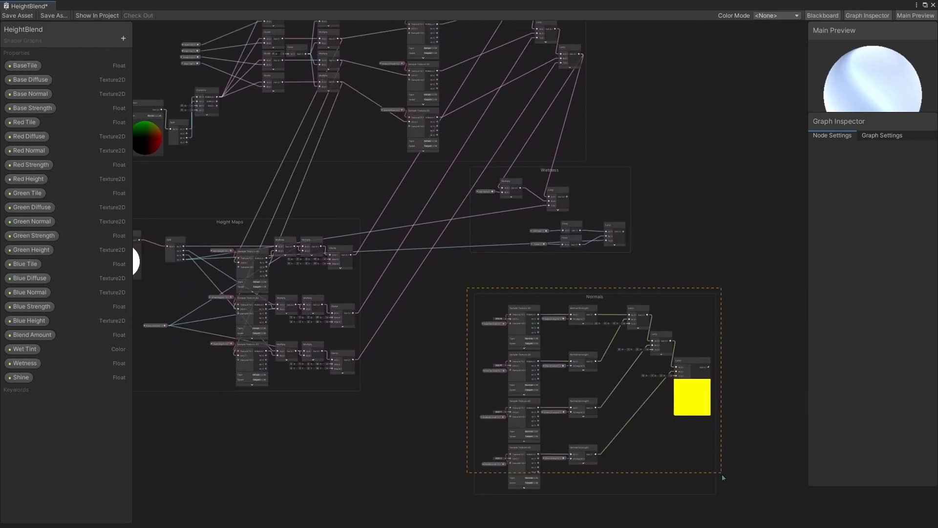
{"action": "left_click_drag", "start_coordinate": [738, 505], "coordinate": [738, 504]}
{"action": "left_click", "coordinate": [468, 273]}
{"action": "middle_click_drag", "start_coordinate": [466, 272], "coordinate": [568, 368]}
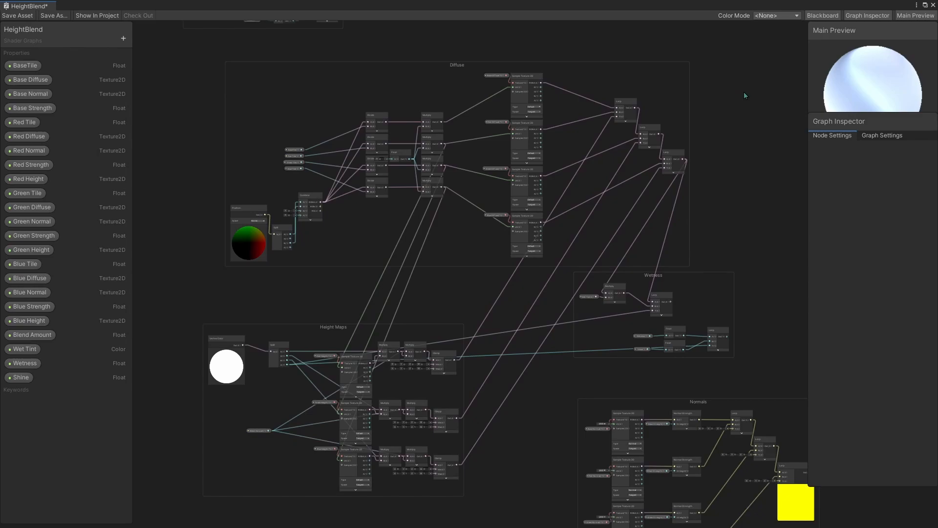
- Review the connections running between the Diffuse, Wetness and Height Maps groups and the separate Normals group
{"action": "scroll", "coordinate": [707, 129], "scroll_direction": "up", "scroll_amount": 5}
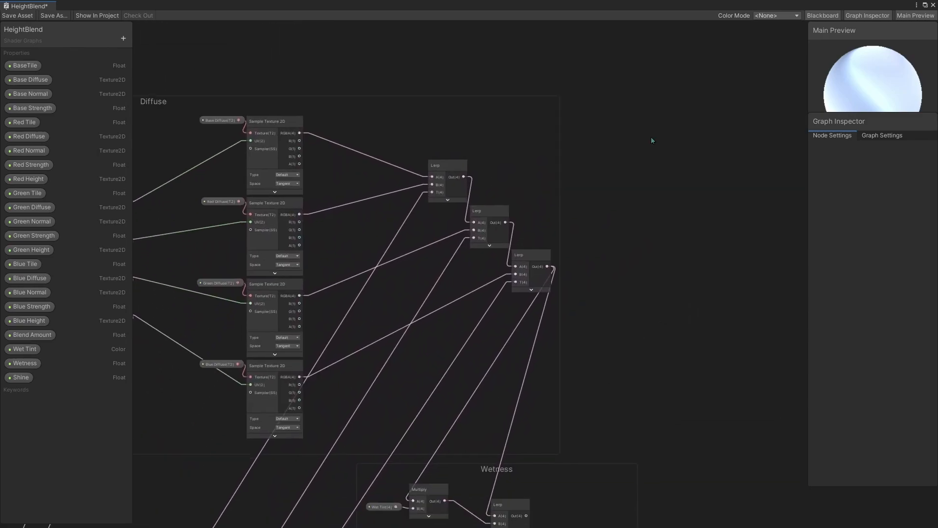
{"action": "middle_click_drag", "start_coordinate": [676, 173], "coordinate": [689, 146]}
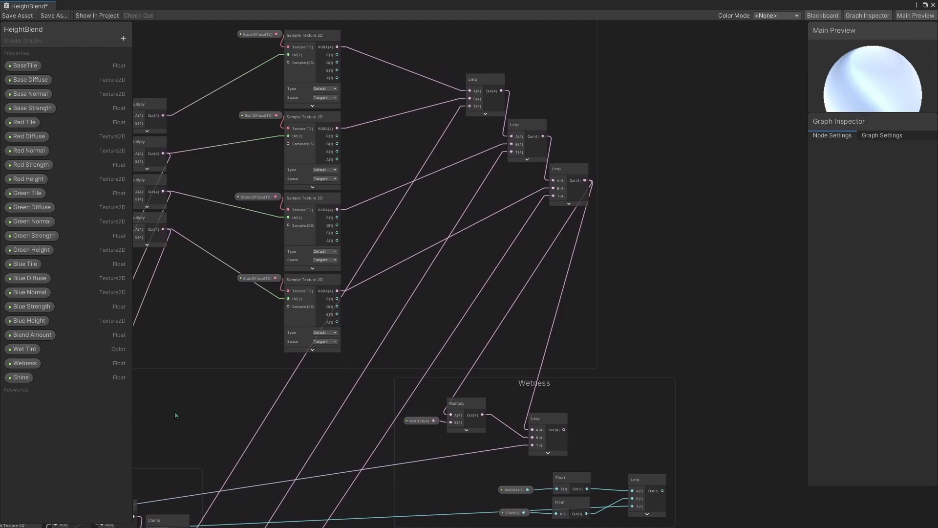
{"action": "middle_click_drag", "start_coordinate": [169, 410], "coordinate": [458, 336]}
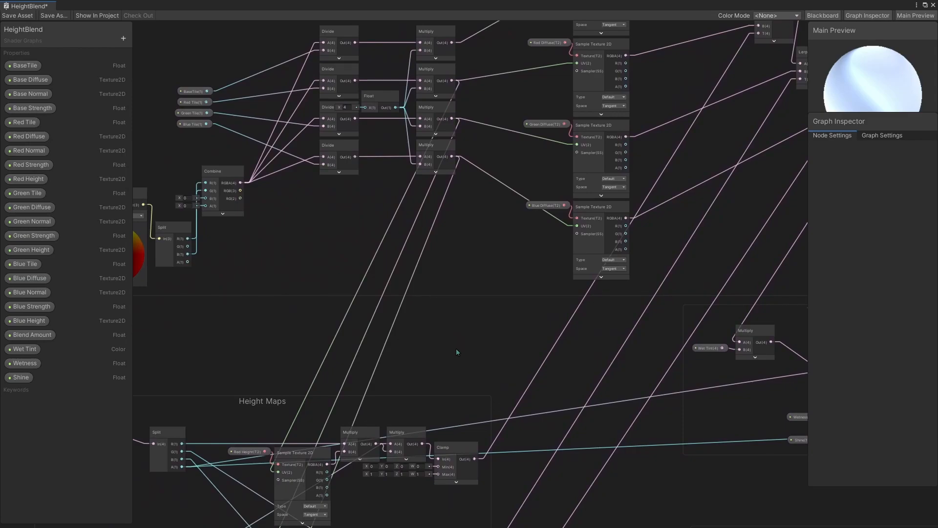
{"action": "scroll", "coordinate": [456, 348], "scroll_direction": "down", "scroll_amount": 2}
{"action": "middle_click_drag", "start_coordinate": [456, 349], "coordinate": [473, 232]}
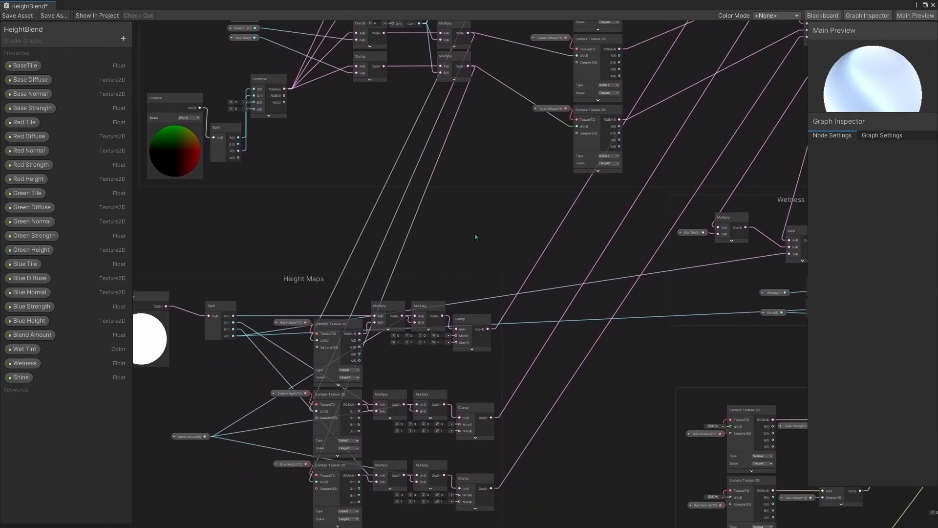
{"action": "middle_click_drag", "start_coordinate": [626, 441], "coordinate": [440, 251]}
{"action": "middle_click_drag", "start_coordinate": [450, 412], "coordinate": [368, 318]}
{"action": "middle_click_drag", "start_coordinate": [414, 492], "coordinate": [316, 191]}
{"action": "scroll", "coordinate": [316, 191], "scroll_direction": "down", "scroll_amount": 3}
{"action": "middle_click_drag", "start_coordinate": [418, 305], "coordinate": [343, 181]}
{"action": "mouse_move", "coordinate": [453, 429]}
{"action": "middle_mouse_down"}
{"action": "mouse_move", "coordinate": [393, 287]}
{"action": "mouse_move", "coordinate": [423, 290]}
{"action": "middle_mouse_up"}
{"action": "scroll", "coordinate": [395, 294], "scroll_direction": "up", "scroll_amount": 3}
- Highlight the connections that run from the Height Maps group to the Diffuse Lerps and the Wetness group
{"action": "left_click_drag", "start_coordinate": [423, 279], "coordinate": [378, 281]}
{"action": "middle_click_drag", "start_coordinate": [371, 287], "coordinate": [419, 305]}
{"action": "middle_click_drag", "start_coordinate": [377, 327], "coordinate": [432, 470]}
{"action": "middle_click_drag", "start_coordinate": [340, 172], "coordinate": [490, 433]}
{"action": "scroll", "coordinate": [448, 251], "scroll_direction": "down", "scroll_amount": 3}
{"action": "middle_click_drag", "start_coordinate": [283, 93], "coordinate": [429, 328]}
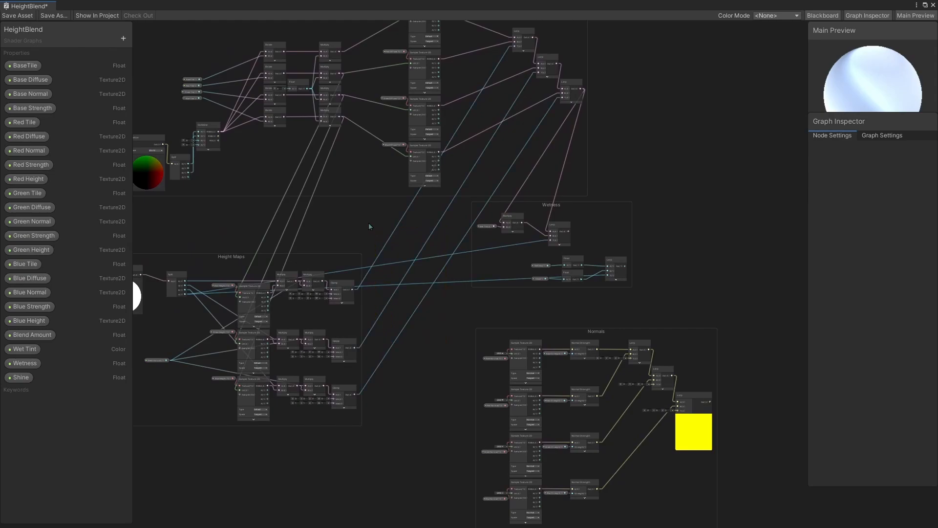
{"action": "middle_click_drag", "start_coordinate": [371, 223], "coordinate": [306, 112]}
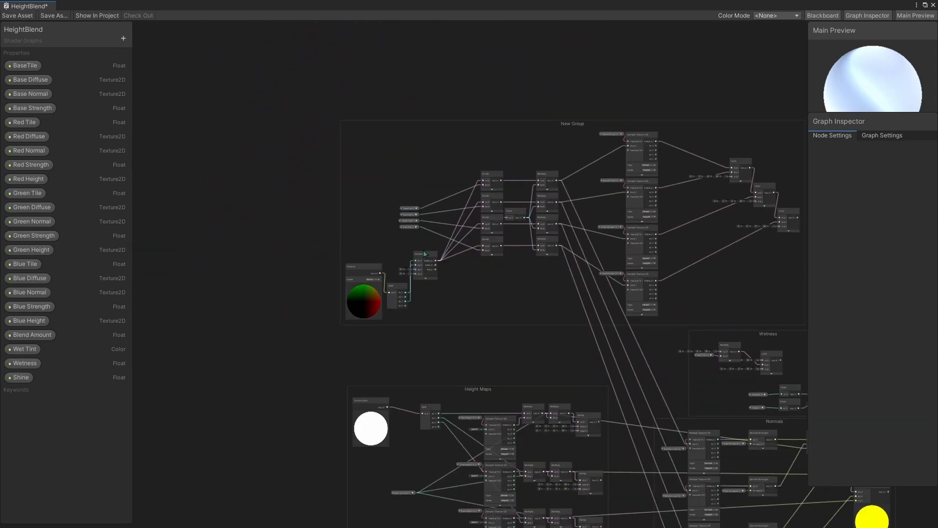
- Highlight and trace the connections entering the Normals group from the Diffuse Multiply nodes and the Height Maps group
{"action": "middle_click_drag", "start_coordinate": [596, 381], "coordinate": [352, 207]}
{"action": "scroll", "coordinate": [351, 208], "scroll_direction": "up", "scroll_amount": 2}
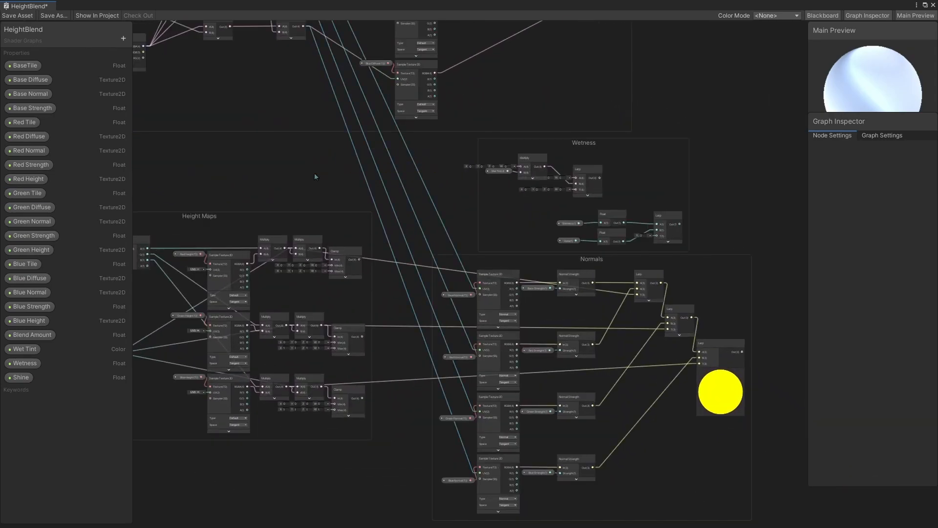
{"action": "left_click_drag", "start_coordinate": [405, 246], "coordinate": [412, 140]}
{"action": "middle_click_drag", "start_coordinate": [428, 244], "coordinate": [426, 225]}
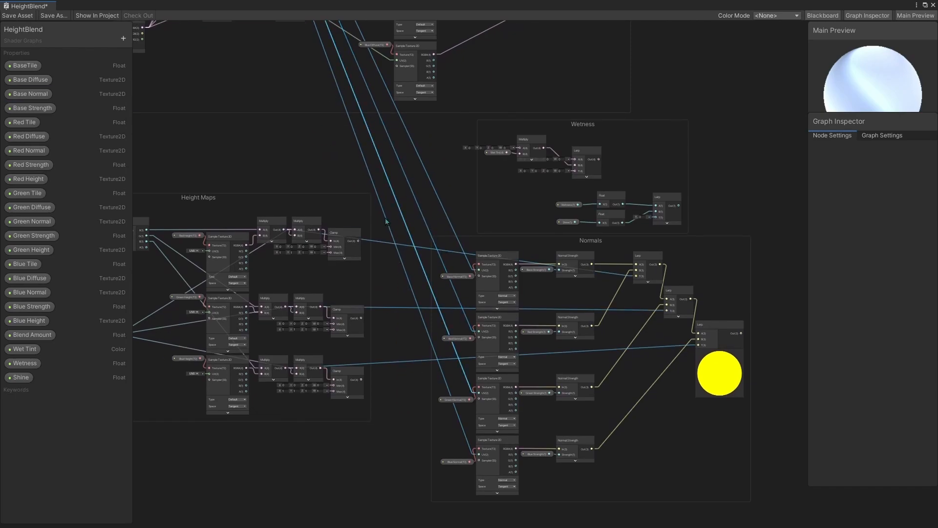
{"action": "scroll", "coordinate": [391, 386], "scroll_direction": "up", "scroll_amount": 3}
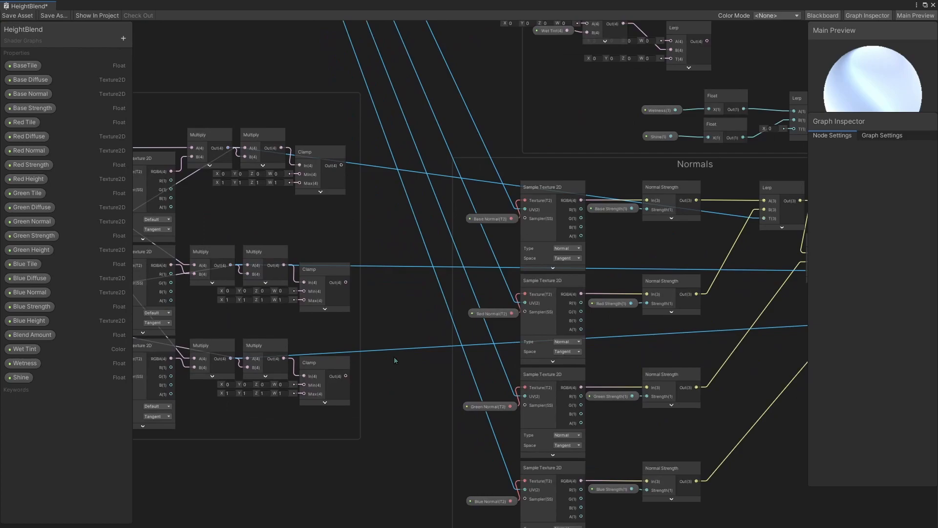
{"action": "middle_click_drag", "start_coordinate": [402, 324], "coordinate": [384, 412]}
{"action": "left_click", "coordinate": [356, 315]}
{"action": "middle_click_drag", "start_coordinate": [336, 314], "coordinate": [469, 333]}
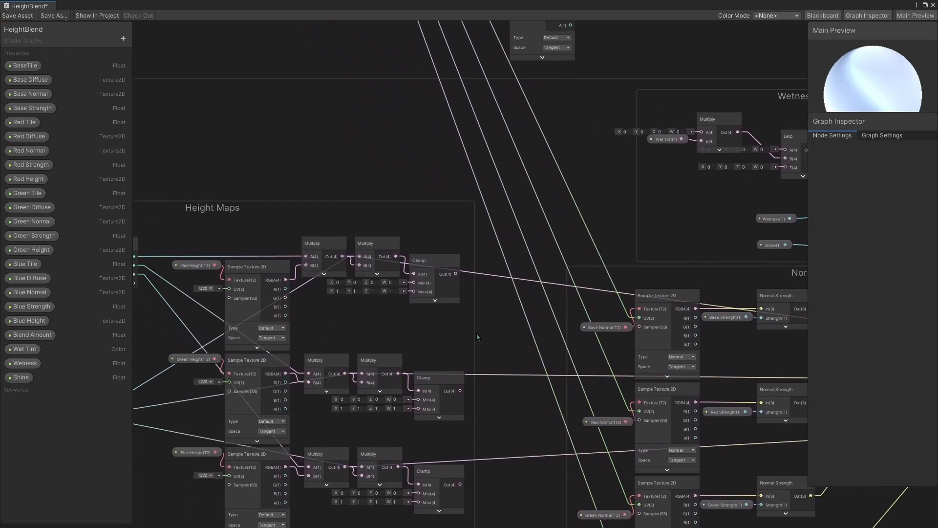
- Select the first Multiply of each Height Maps row and trace their outputs to the T inputs of the Normals Lerps
{"action": "left_click_drag", "start_coordinate": [314, 522], "coordinate": [313, 518]}
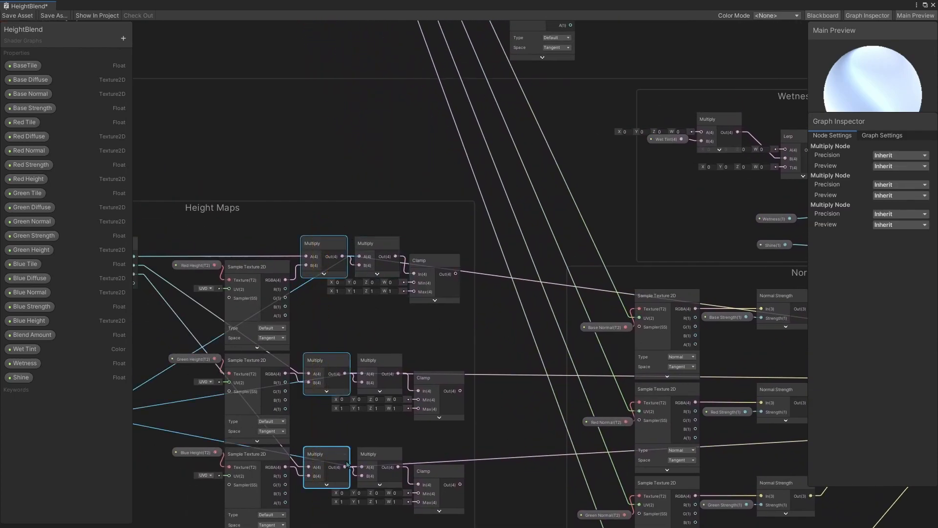
{"action": "middle_click_drag", "start_coordinate": [338, 270], "coordinate": [302, 193]}
{"action": "mouse_move", "coordinate": [286, 168]}
{"action": "left_mouse_down"}
{"action": "mouse_move", "coordinate": [283, 105]}
{"action": "mouse_move", "coordinate": [285, 165]}
{"action": "left_mouse_up"}
{"action": "middle_click_drag", "start_coordinate": [461, 229], "coordinate": [285, 197]}
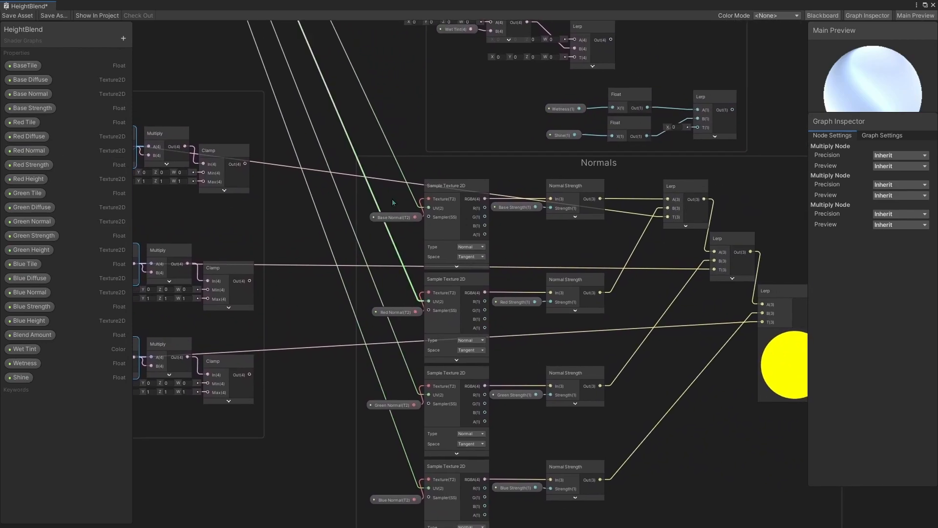
{"action": "middle_click_drag", "start_coordinate": [686, 221], "coordinate": [612, 210]}
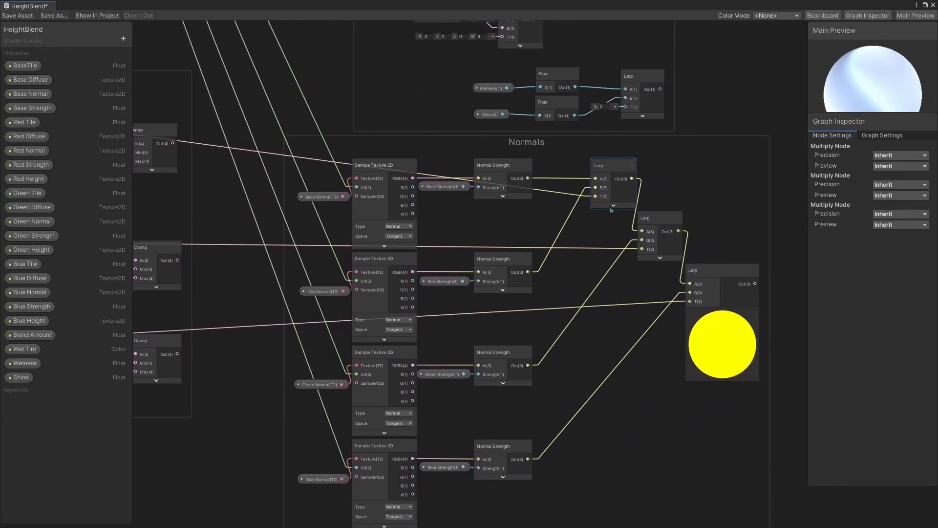
{"action": "left_click", "coordinate": [613, 165]}
{"action": "left_click", "coordinate": [706, 268]}
- Move the first Multiply node of all three Height Maps rows together, above the second Multiply nodes
{"action": "middle_click_drag", "start_coordinate": [325, 243], "coordinate": [552, 262]}
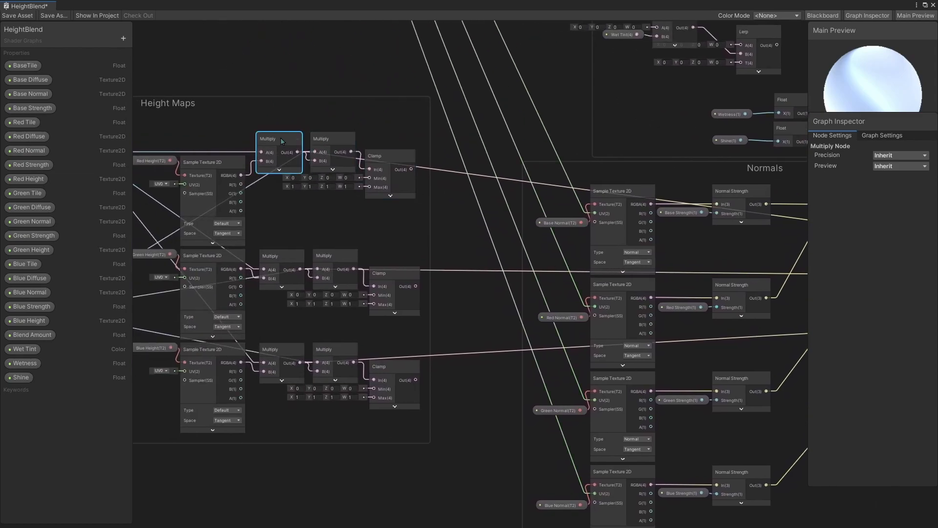
{"action": "left_click", "coordinate": [285, 338]}
{"action": "left_click", "coordinate": [283, 346]}
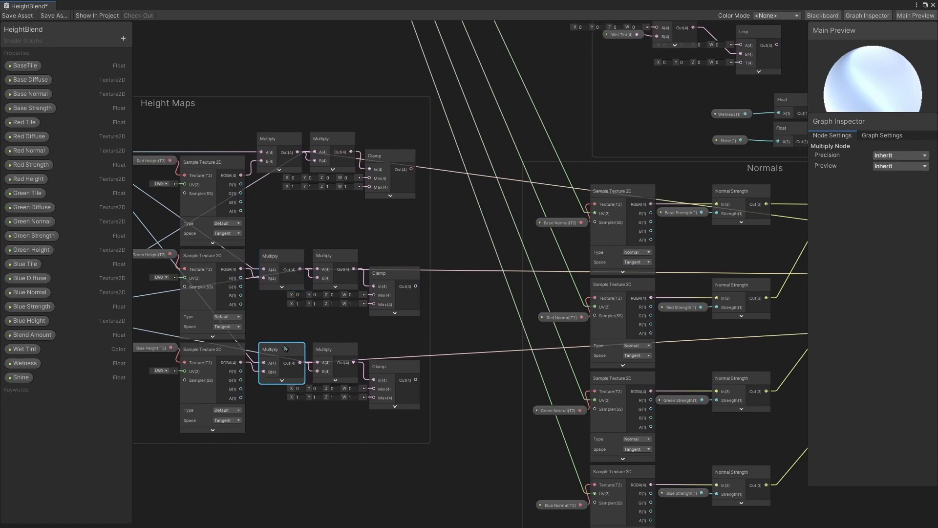
{"action": "left_click_drag", "start_coordinate": [279, 120], "coordinate": [285, 371]}
{"action": "left_click_drag", "start_coordinate": [287, 252], "coordinate": [281, 210]}
- Match the three Normals Lerps with the Height Maps Multiply nodes that feed their T inputs
{"action": "middle_click_drag", "start_coordinate": [502, 264], "coordinate": [547, 278]}
{"action": "scroll", "coordinate": [514, 272], "scroll_direction": "down", "scroll_amount": 1}
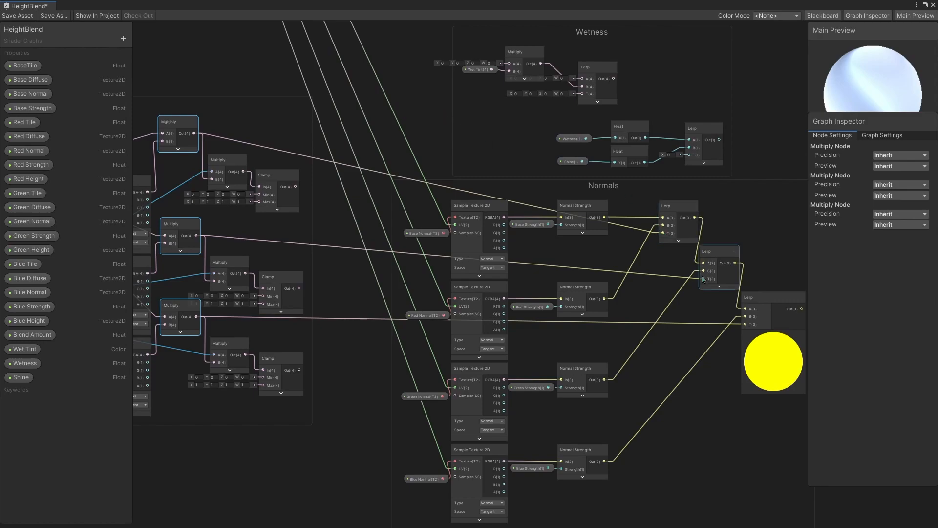
{"action": "left_click", "coordinate": [681, 206]}
{"action": "left_click", "coordinate": [767, 299]}
{"action": "left_click", "coordinate": [184, 126]}
{"action": "left_click", "coordinate": [183, 223]}
{"action": "left_click", "coordinate": [175, 301]}
{"action": "left_click", "coordinate": [370, 142]}
- Trace the UV connections of the Normals texture samples back to the four Multiply outputs in the Diffuse group
{"action": "middle_click_drag", "start_coordinate": [494, 357], "coordinate": [468, 308]}
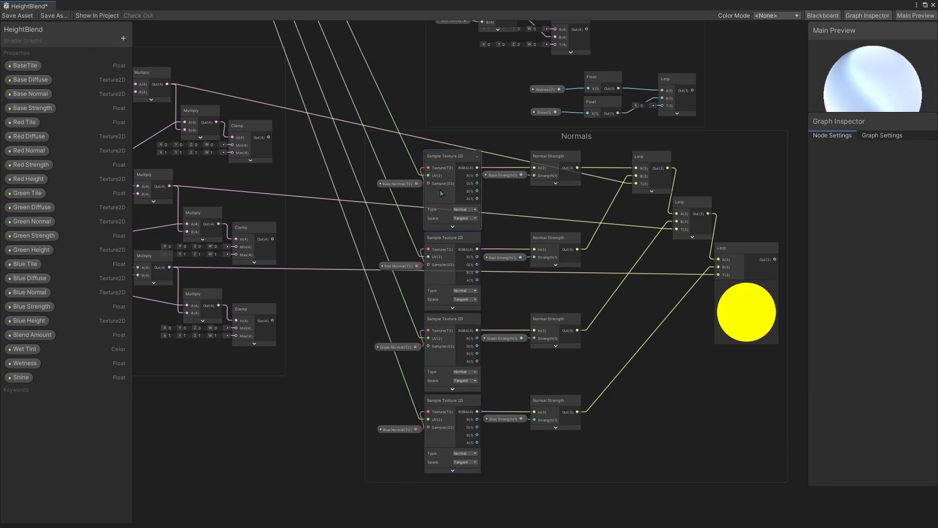
{"action": "middle_click_drag", "start_coordinate": [389, 56], "coordinate": [530, 371]}
{"action": "scroll", "coordinate": [351, 230], "scroll_direction": "up", "scroll_amount": 3}
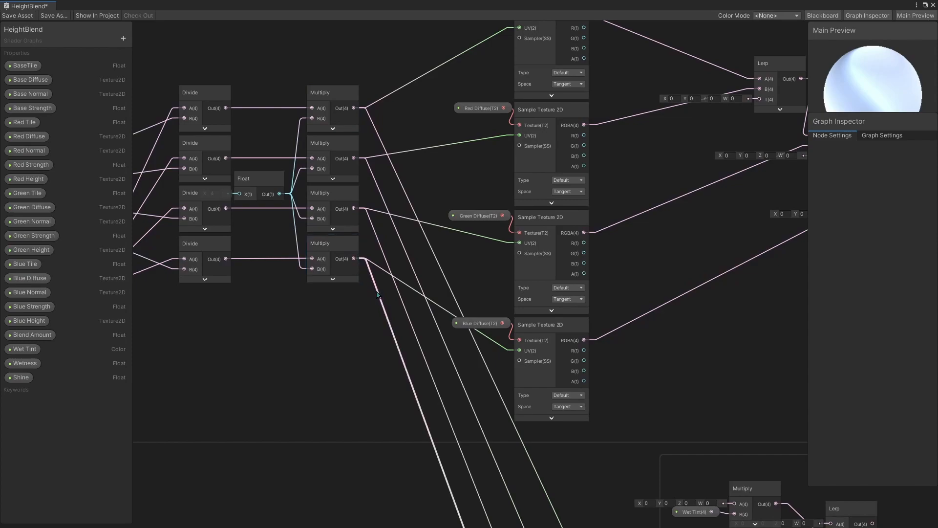
{"action": "middle_click_drag", "start_coordinate": [383, 290], "coordinate": [384, 278]}
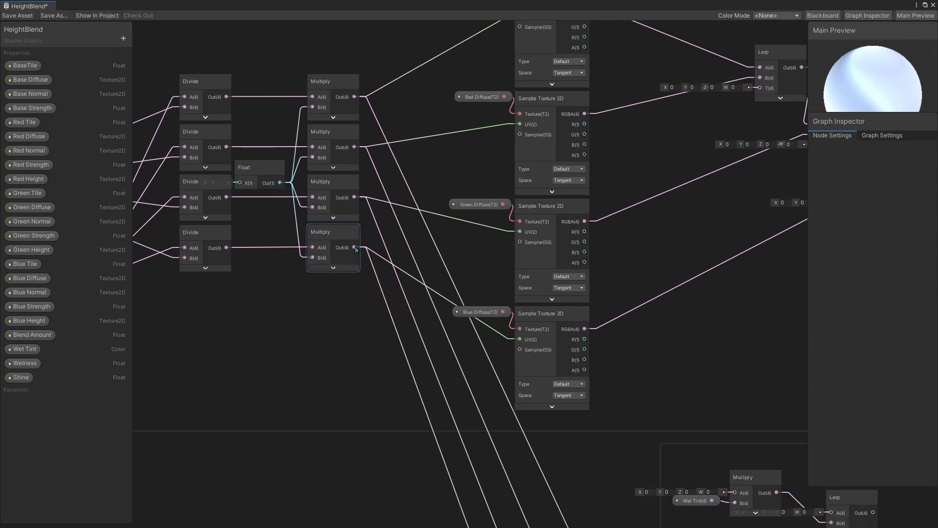
{"action": "middle_click_drag", "start_coordinate": [372, 331], "coordinate": [493, 129]}
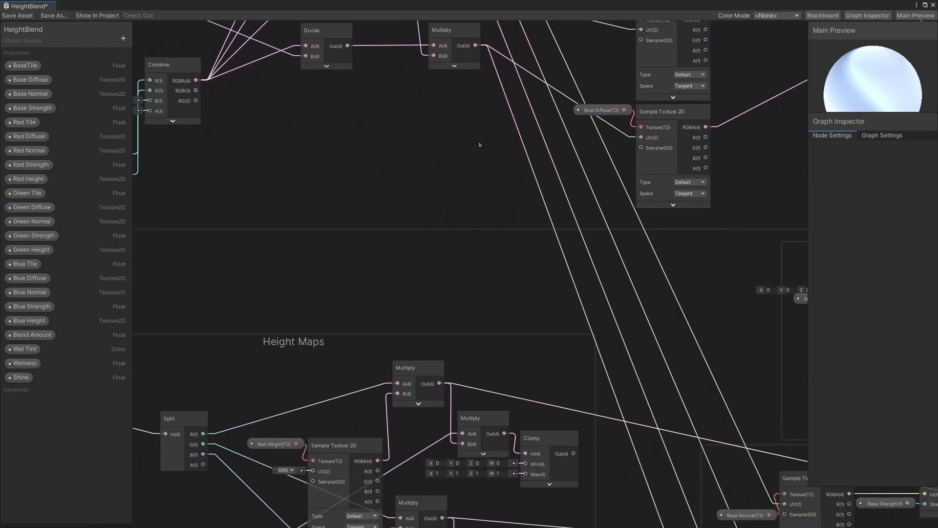
{"action": "middle_click_drag", "start_coordinate": [409, 224], "coordinate": [255, 361]}
{"action": "middle_click_drag", "start_coordinate": [347, 87], "coordinate": [361, 176]}
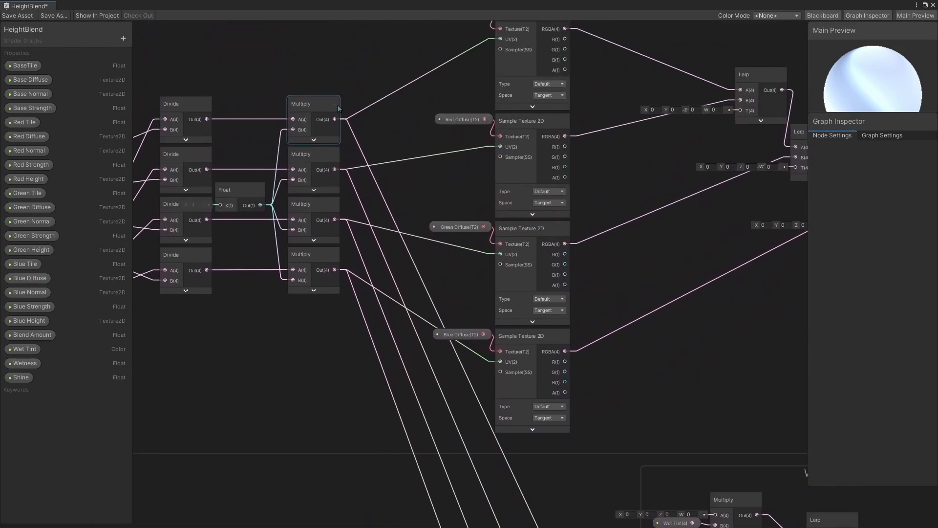
- Match each of the four Diffuse Multiply nodes with the Normals texture sample that receives its tiling UVs
{"action": "left_click", "coordinate": [313, 107]}
{"action": "left_click", "coordinate": [323, 156]}
{"action": "left_click", "coordinate": [327, 201]}
{"action": "left_click", "coordinate": [325, 256]}
{"action": "middle_click_drag", "start_coordinate": [470, 377], "coordinate": [330, 169]}
{"action": "middle_click_drag", "start_coordinate": [488, 457], "coordinate": [411, 178]}
{"action": "middle_click_drag", "start_coordinate": [433, 258], "coordinate": [402, 132]}
{"action": "middle_click_drag", "start_coordinate": [408, 100], "coordinate": [440, 100]}
{"action": "left_click", "coordinate": [442, 112]}
{"action": "left_click", "coordinate": [453, 200]}
{"action": "left_click", "coordinate": [445, 306]}
{"action": "left_click", "coordinate": [445, 413]}
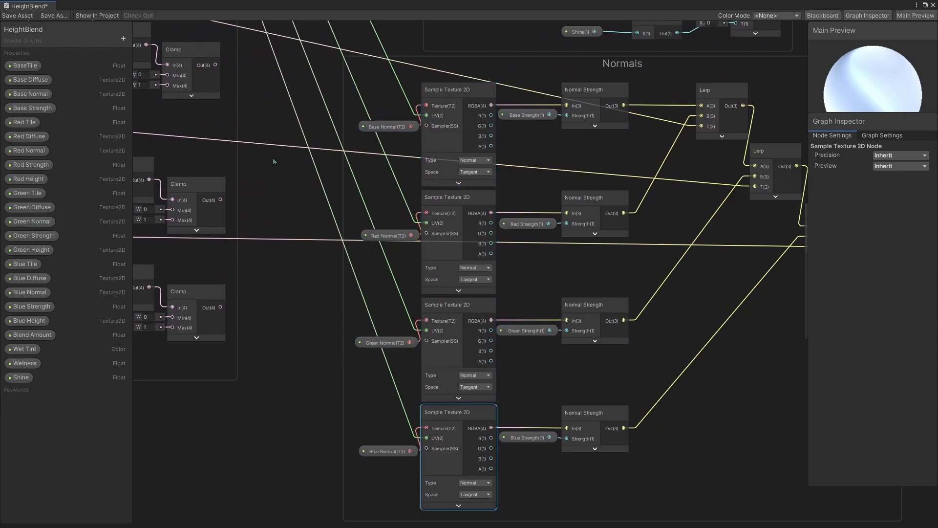
- Highlight all connection lines that run into the Normals group from the Diffuse and Height Maps groups
{"action": "scroll", "coordinate": [273, 160], "scroll_direction": "down", "scroll_amount": 2}
{"action": "middle_click_drag", "start_coordinate": [275, 150], "coordinate": [283, 186]}
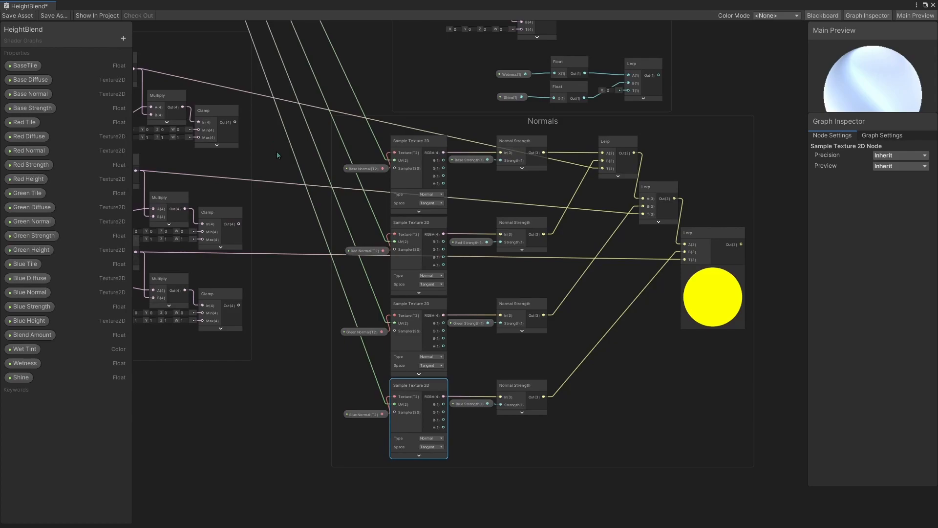
{"action": "scroll", "coordinate": [275, 130], "scroll_direction": "down", "scroll_amount": 2}
{"action": "middle_click_drag", "start_coordinate": [275, 130], "coordinate": [350, 195]}
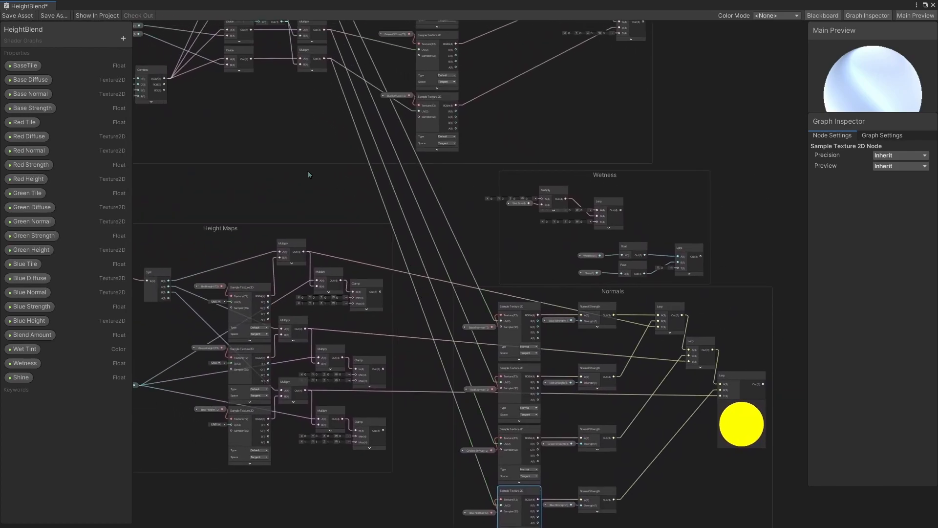
{"action": "middle_click_drag", "start_coordinate": [308, 172], "coordinate": [304, 175]}
{"action": "left_click_drag", "start_coordinate": [413, 433], "coordinate": [426, 177]}
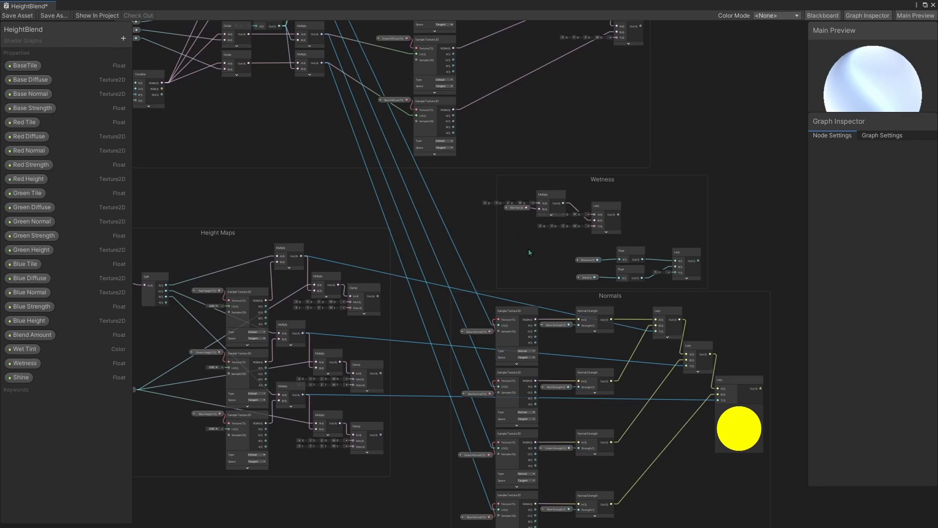
- Examine the overall layout of the entire shader graph, from the Diffuse group to the Normals group
{"action": "middle_click_drag", "start_coordinate": [524, 280], "coordinate": [444, 115]}
{"action": "middle_click_drag", "start_coordinate": [613, 368], "coordinate": [476, 149]}
{"action": "middle_click_drag", "start_coordinate": [581, 368], "coordinate": [500, 202]}
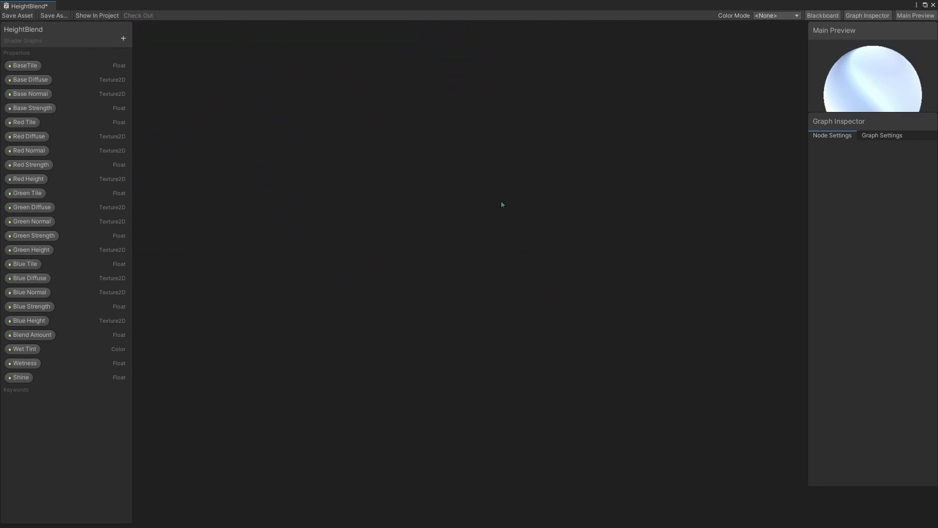
{"action": "scroll", "coordinate": [541, 253], "scroll_direction": "down", "scroll_amount": 3}
{"action": "middle_click_drag", "start_coordinate": [547, 250], "coordinate": [609, 423]}
{"action": "middle_click_drag", "start_coordinate": [484, 98], "coordinate": [549, 264]}
{"action": "middle_click_drag", "start_coordinate": [503, 154], "coordinate": [588, 331]}
{"action": "scroll", "coordinate": [588, 331], "scroll_direction": "up", "scroll_amount": 6}
{"action": "middle_click_drag", "start_coordinate": [555, 239], "coordinate": [704, 370]}
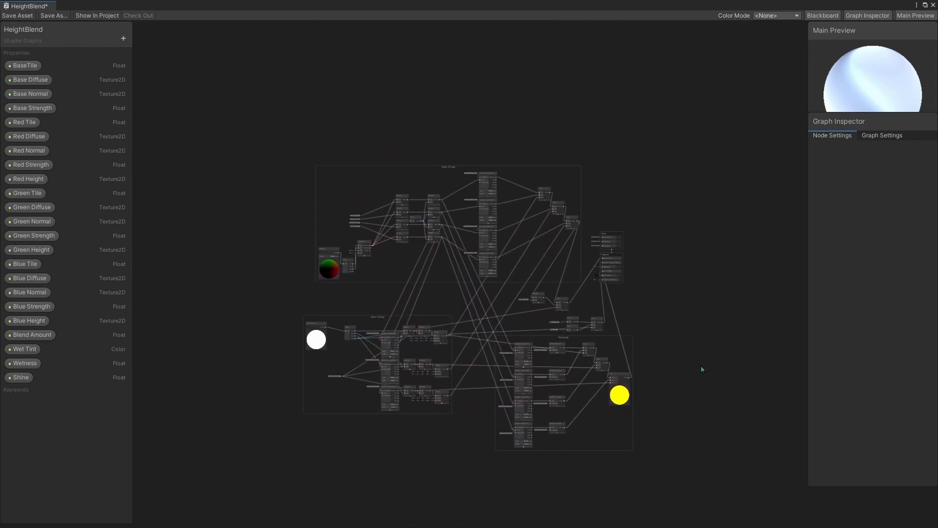
- Trace the UV lines into the Normals samples and the height group's Split lines into the Wetness Lerps
{"action": "scroll", "coordinate": [606, 272], "scroll_direction": "up", "scroll_amount": 3}
{"action": "scroll", "coordinate": [607, 272], "scroll_direction": "up", "scroll_amount": 1}
{"action": "middle_click_drag", "start_coordinate": [575, 303], "coordinate": [644, 264]}
{"action": "scroll", "coordinate": [637, 274], "scroll_direction": "up", "scroll_amount": 2}
{"action": "middle_click_drag", "start_coordinate": [610, 292], "coordinate": [705, 270]}
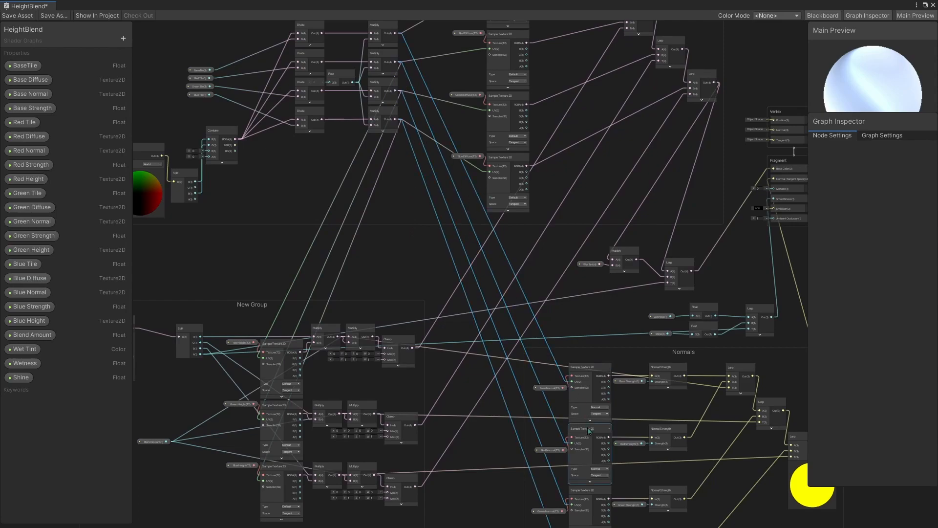
{"action": "middle_click_drag", "start_coordinate": [589, 431], "coordinate": [555, 339]}
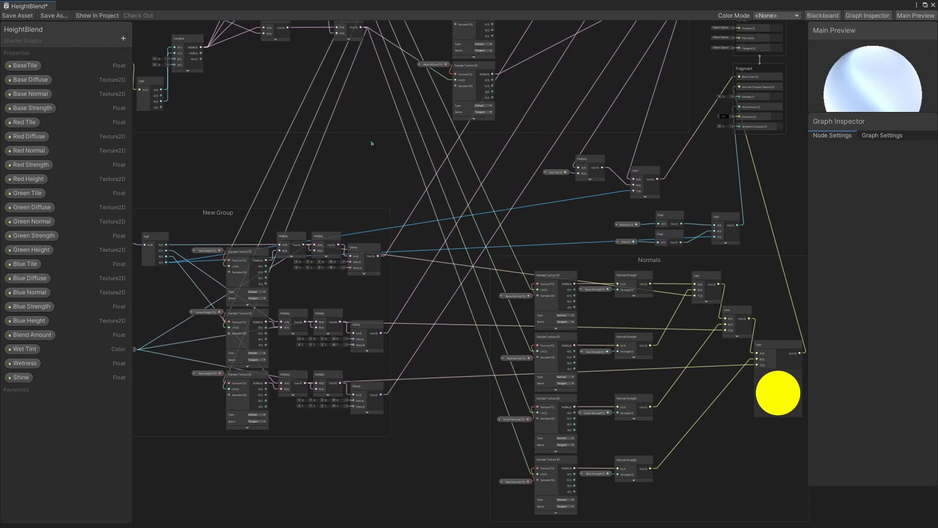
- Trace the three Clamp outputs of the height group to the T inputs of the Diffuse Lerps
{"action": "middle_click_drag", "start_coordinate": [550, 124], "coordinate": [505, 206]}
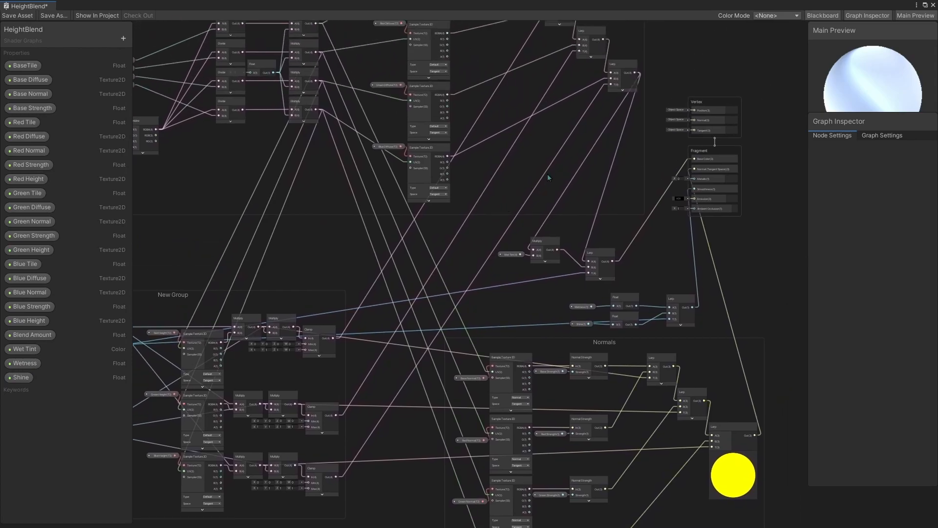
{"action": "left_click_drag", "start_coordinate": [452, 162], "coordinate": [448, 165]}
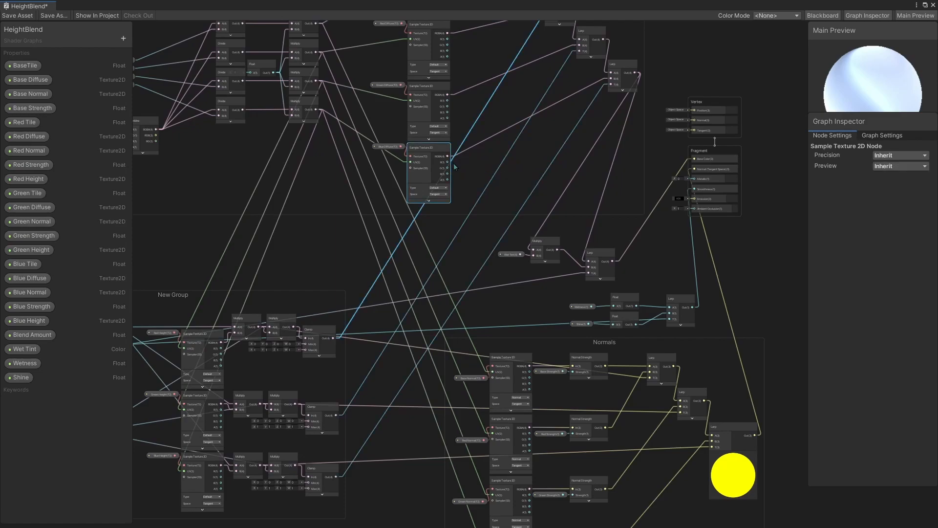
{"action": "middle_click_drag", "start_coordinate": [448, 315], "coordinate": [494, 238]}
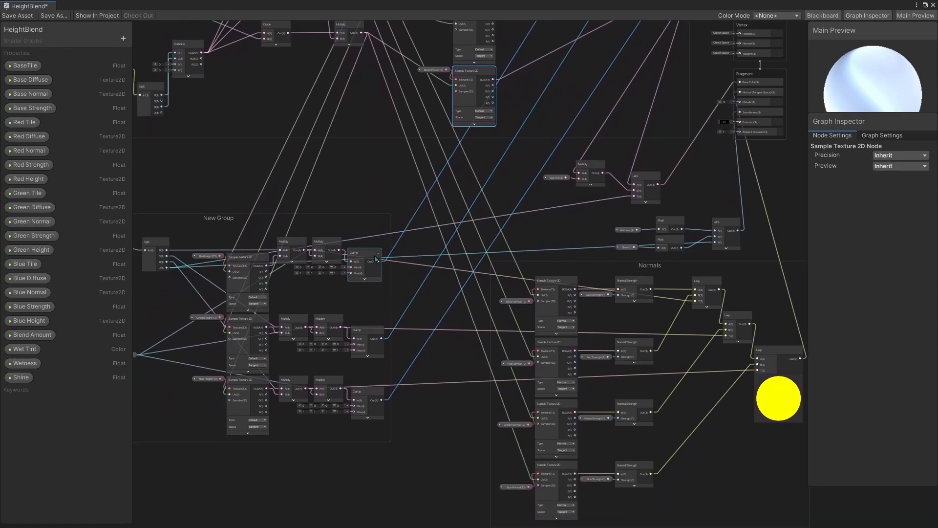
{"action": "middle_click_drag", "start_coordinate": [449, 201], "coordinate": [411, 350]}
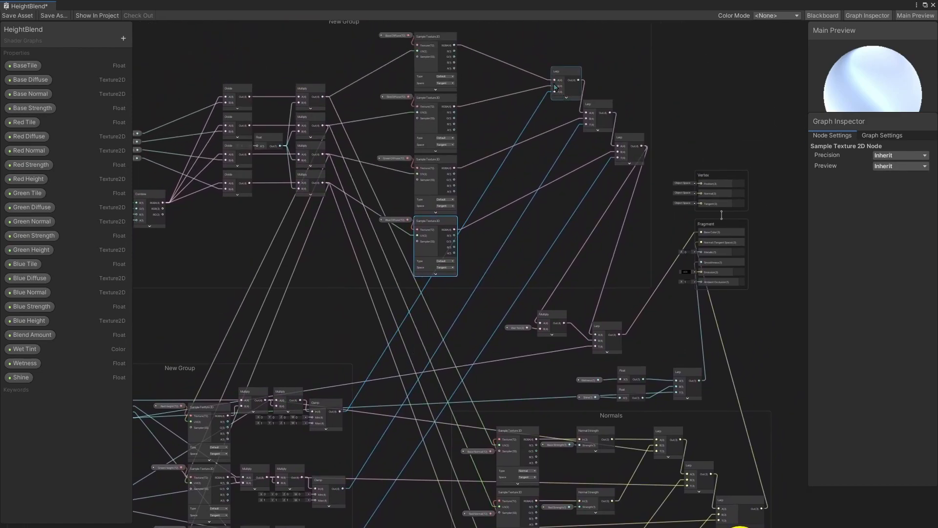
{"action": "middle_click_drag", "start_coordinate": [513, 310], "coordinate": [548, 181]}
{"action": "middle_click_drag", "start_coordinate": [505, 247], "coordinate": [377, 329]}
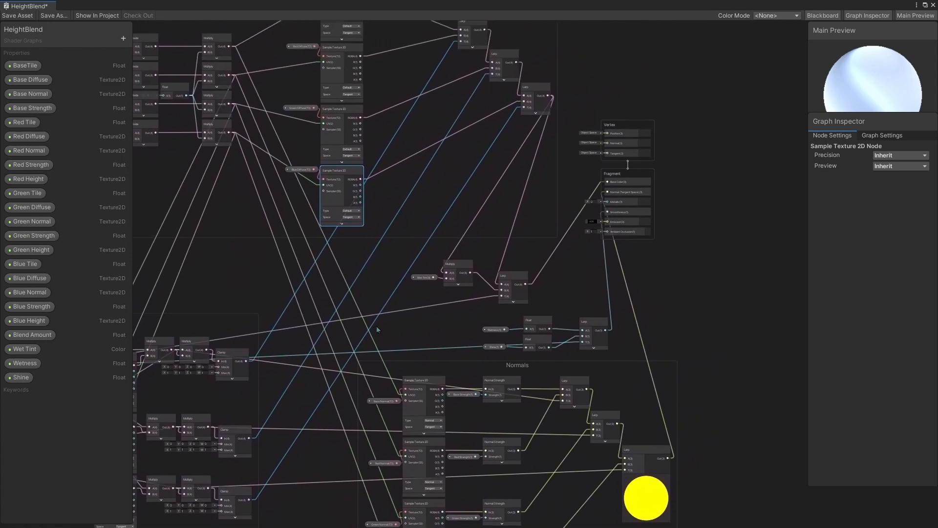
{"action": "left_click", "coordinate": [559, 273]}
- Follow the final Normals Lerp output to the Normal (Tangent Space) input of the Fragment block
{"action": "scroll", "coordinate": [527, 238], "scroll_direction": "up", "scroll_amount": 5}
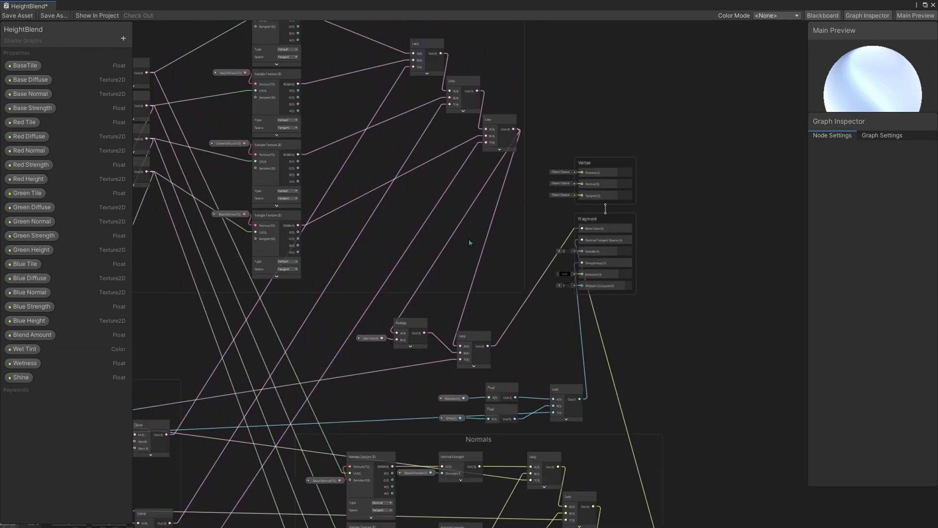
{"action": "middle_click_drag", "start_coordinate": [469, 218], "coordinate": [438, 45]}
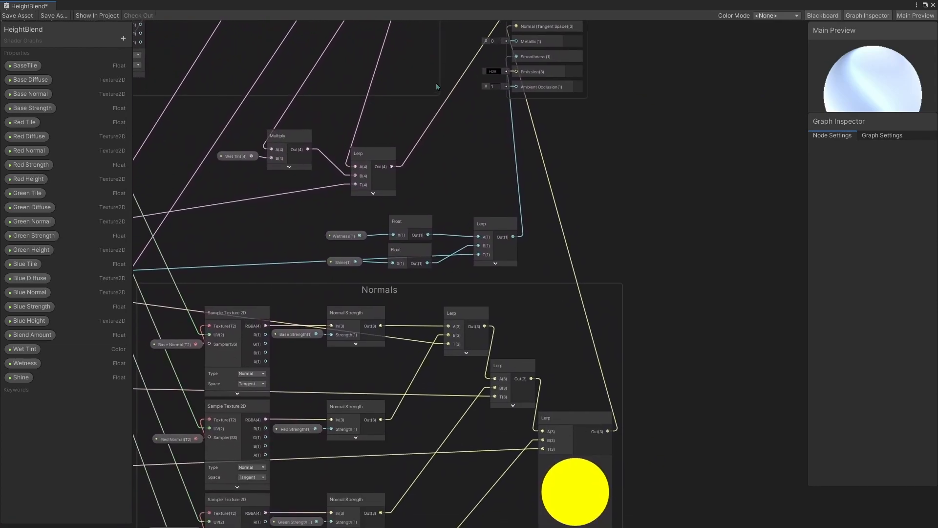
{"action": "middle_click_drag", "start_coordinate": [646, 355], "coordinate": [620, 283]}
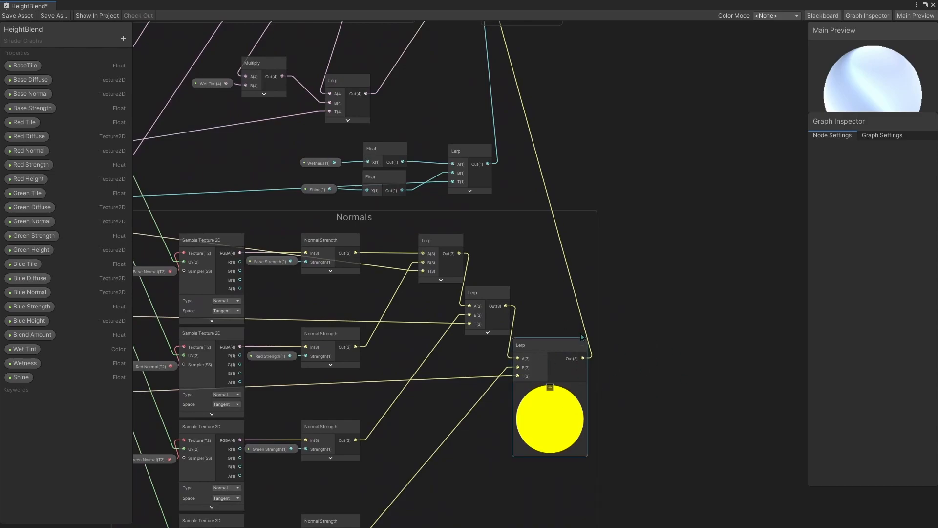
{"action": "middle_click_drag", "start_coordinate": [546, 368], "coordinate": [506, 269]}
{"action": "middle_click_drag", "start_coordinate": [499, 195], "coordinate": [504, 286]}
{"action": "scroll", "coordinate": [464, 189], "scroll_direction": "up", "scroll_amount": 3}
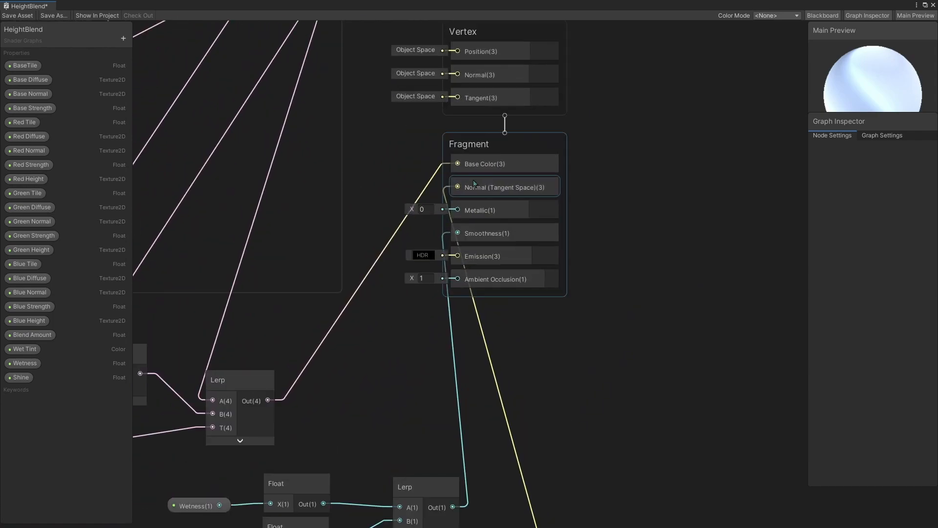
{"action": "scroll", "coordinate": [527, 211], "scroll_direction": "down", "scroll_amount": 2}
{"action": "middle_click_drag", "start_coordinate": [552, 378], "coordinate": [515, 126]}
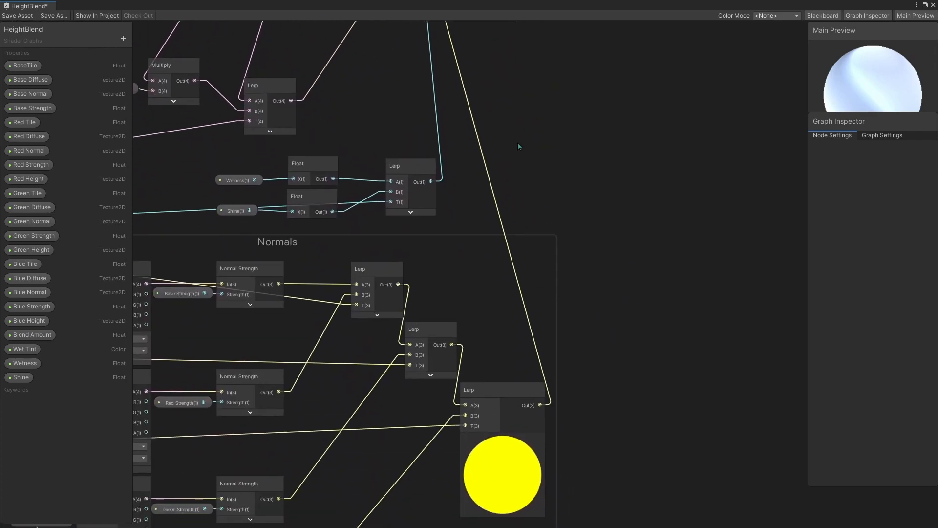
{"action": "middle_click_drag", "start_coordinate": [542, 239], "coordinate": [556, 468]}
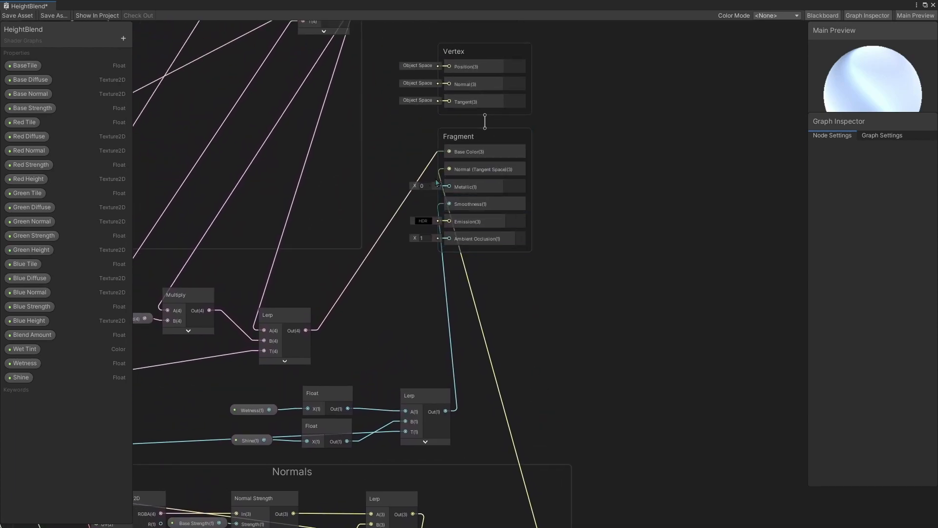
- Move the Lerp feeding Smoothness closer to its Float nodes and offset the Fragment block slightly from the Vertex block
{"action": "mouse_move", "coordinate": [503, 134]}
{"action": "left_mouse_down"}
{"action": "mouse_move", "coordinate": [501, 126]}
{"action": "mouse_move", "coordinate": [535, 140]}
{"action": "mouse_move", "coordinate": [491, 136]}
{"action": "left_mouse_up"}
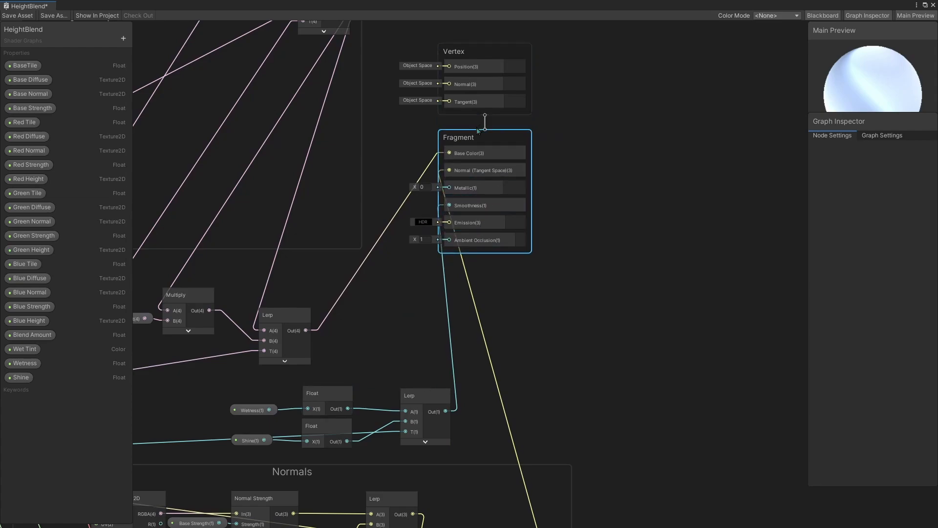
{"action": "left_click_drag", "start_coordinate": [429, 397], "coordinate": [406, 399]}
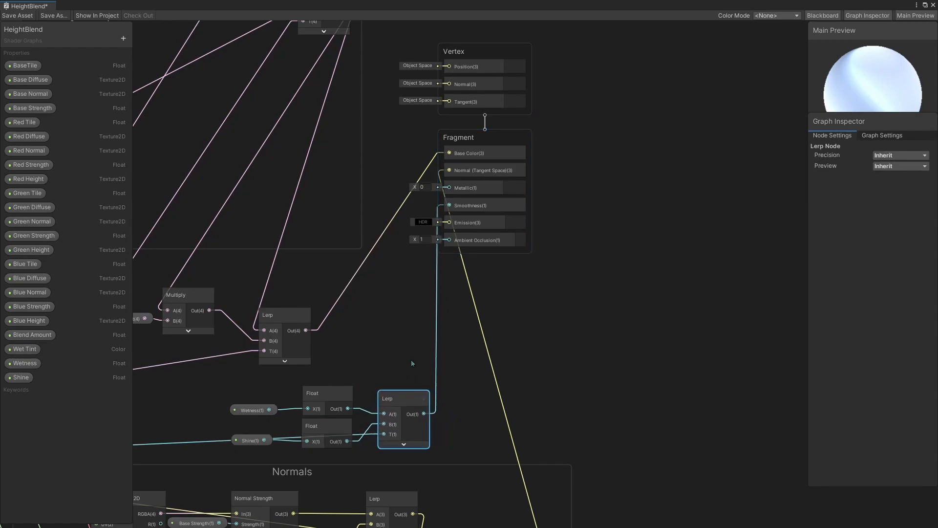
{"action": "left_click_drag", "start_coordinate": [491, 133], "coordinate": [504, 136]}
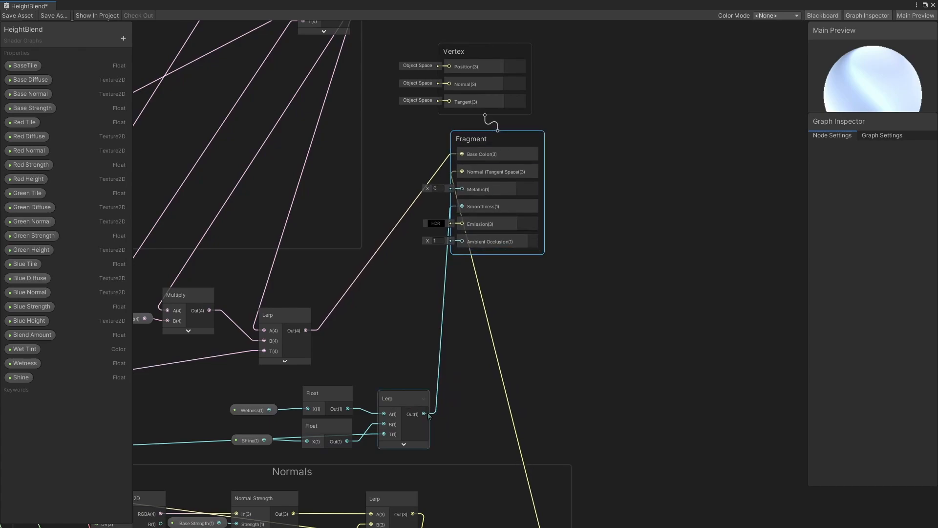
- Group the Wet Tint, Wetness and Shine nodes with their Multiply, Float and Lerp nodes, and title the group Wetness
{"action": "middle_click_drag", "start_coordinate": [379, 378], "coordinate": [480, 386]}
{"action": "left_click_drag", "start_coordinate": [197, 284], "coordinate": [258, 302]}
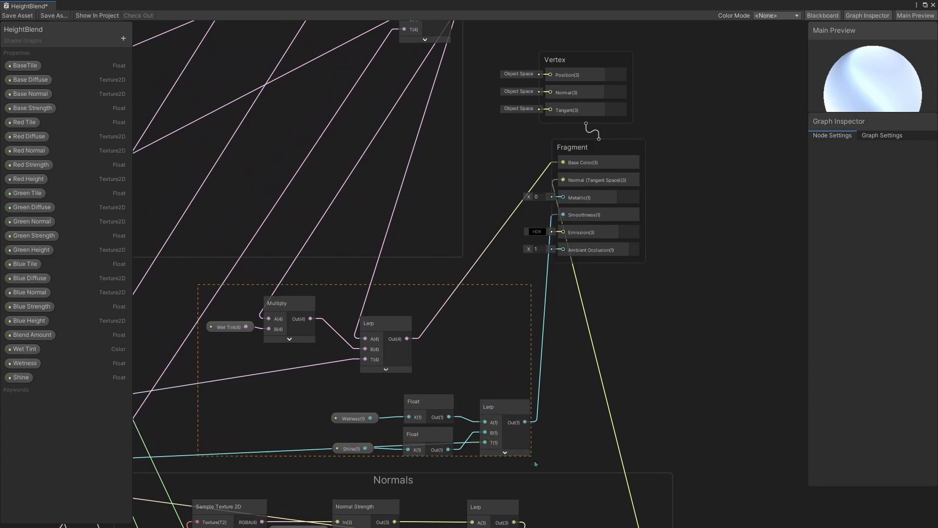
{"action": "left_click_drag", "start_coordinate": [529, 454], "coordinate": [548, 471]}
{"action": "key", "text": "ctrl+g"}
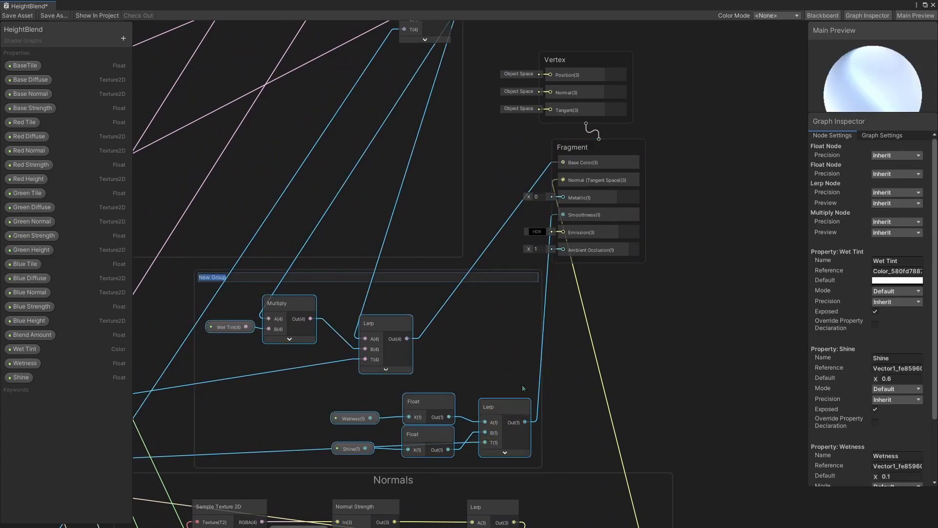
{"action": "type", "text": "Wetness"}
{"action": "key", "text": "Return"}
{"action": "left_click", "coordinate": [545, 380]}
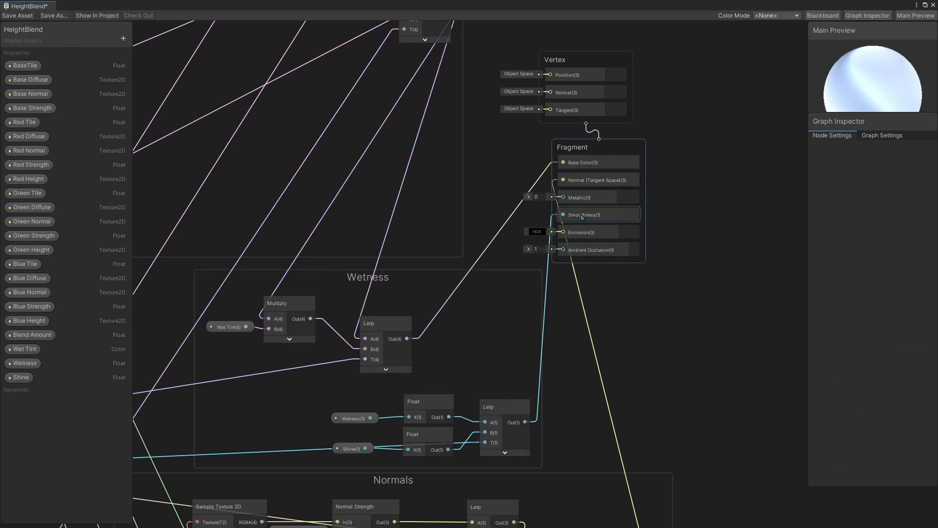
- Examine how the Wetness and Normals outputs feed Base Color, Normal (Tangent Space) and Smoothness on the Fragment block
{"action": "scroll", "coordinate": [582, 213], "scroll_direction": "up", "scroll_amount": 4}
{"action": "scroll", "coordinate": [626, 204], "scroll_direction": "down", "scroll_amount": 3}
{"action": "middle_click_drag", "start_coordinate": [483, 259], "coordinate": [523, 378]}
{"action": "middle_click_drag", "start_coordinate": [503, 306], "coordinate": [537, 242]}
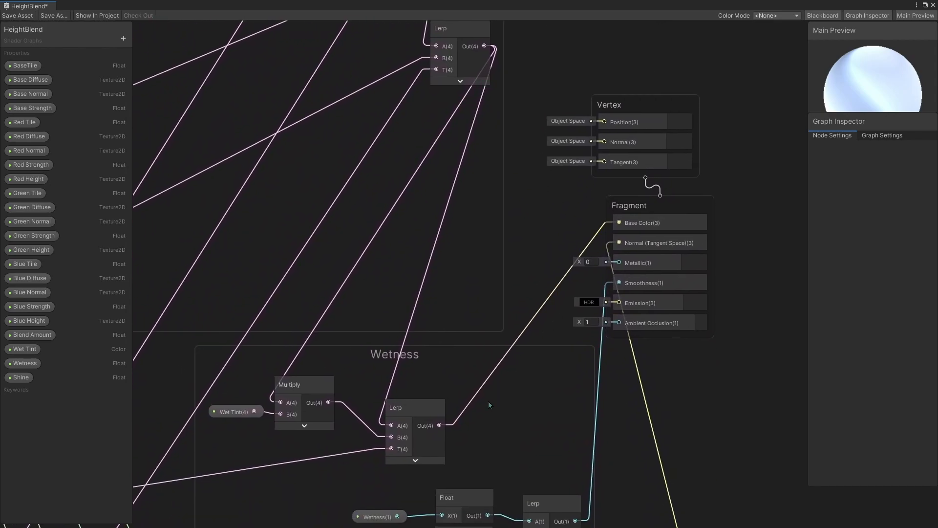
{"action": "middle_click_drag", "start_coordinate": [522, 163], "coordinate": [515, 195]}
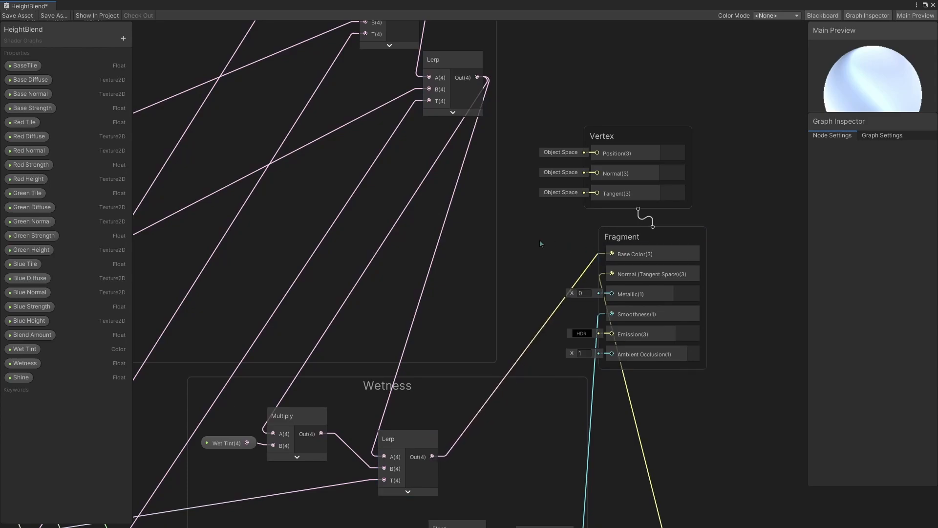
{"action": "middle_click_drag", "start_coordinate": [534, 263], "coordinate": [529, 158]}
{"action": "scroll", "coordinate": [532, 159], "scroll_direction": "down", "scroll_amount": 1}
{"action": "middle_click_drag", "start_coordinate": [675, 276], "coordinate": [669, 309]}
{"action": "middle_click_drag", "start_coordinate": [727, 223], "coordinate": [714, 251]}
{"action": "scroll", "coordinate": [717, 230], "scroll_direction": "down", "scroll_amount": 1}
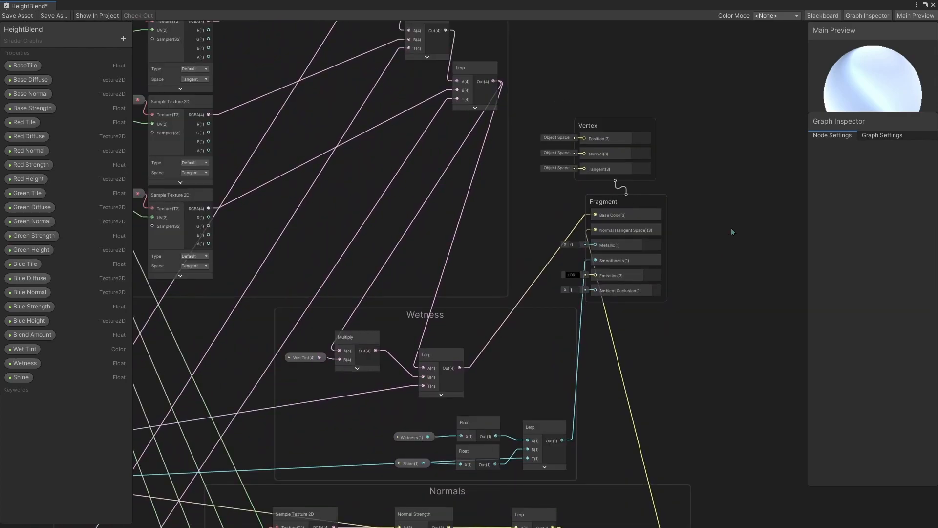
{"action": "scroll", "coordinate": [731, 228], "scroll_direction": "down", "scroll_amount": 1}
{"action": "scroll", "coordinate": [732, 238], "scroll_direction": "down", "scroll_amount": 1}
{"action": "middle_click_drag", "start_coordinate": [732, 238], "coordinate": [592, 203]}
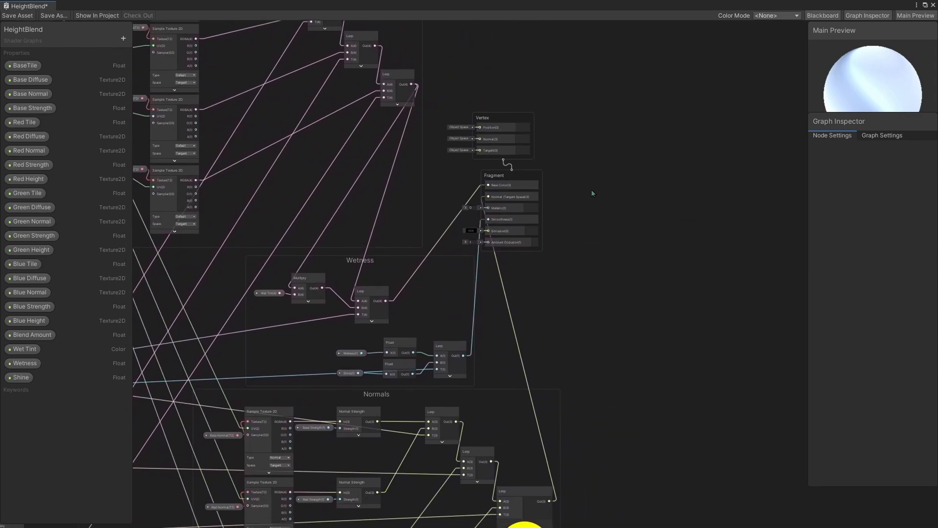
{"action": "middle_click_drag", "start_coordinate": [551, 336], "coordinate": [609, 381]}
{"action": "middle_click_drag", "start_coordinate": [577, 316], "coordinate": [608, 283]}
- Review the settings of each exposed graph property in turn, from BaseTile through the Base, Red, Green and Blue sets to Shine
{"action": "left_click", "coordinate": [569, 110]}
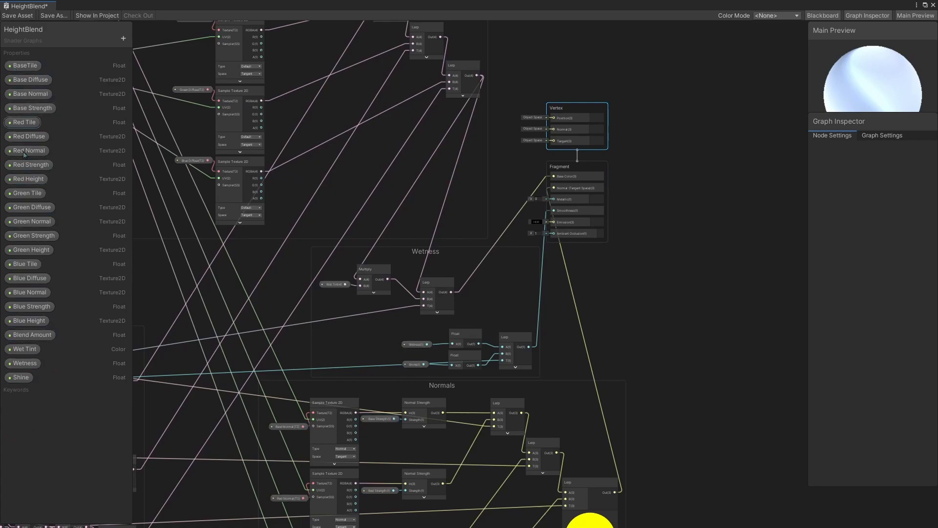
{"action": "left_click", "coordinate": [544, 317]}
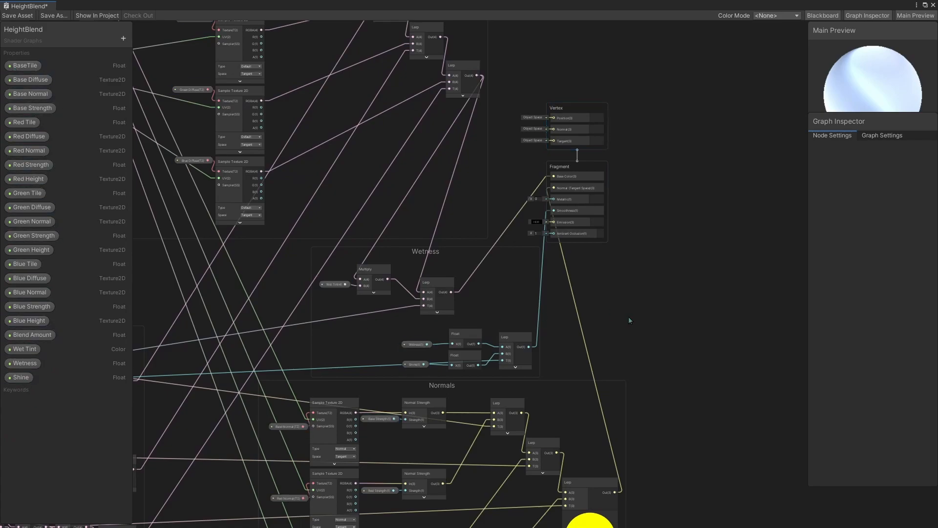
{"action": "left_click", "coordinate": [25, 69]}
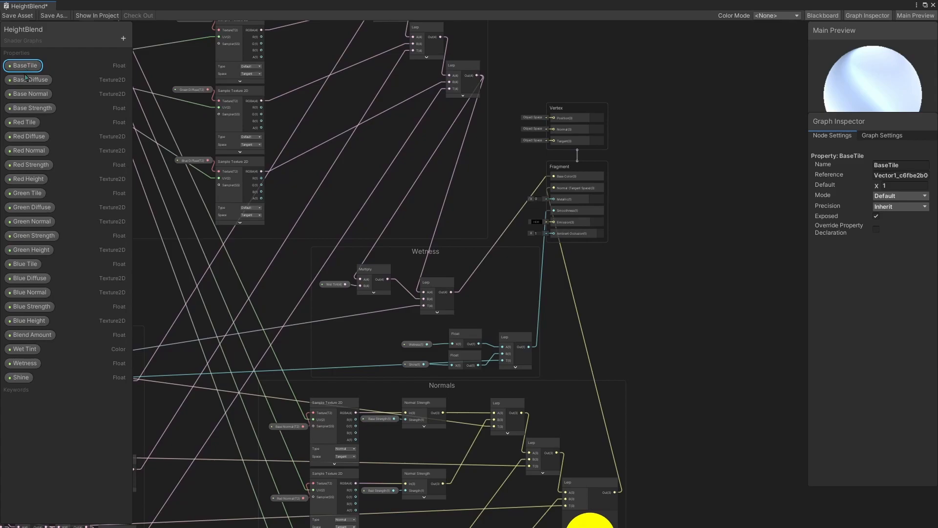
{"action": "left_click", "coordinate": [26, 80]}
{"action": "left_click", "coordinate": [26, 96]}
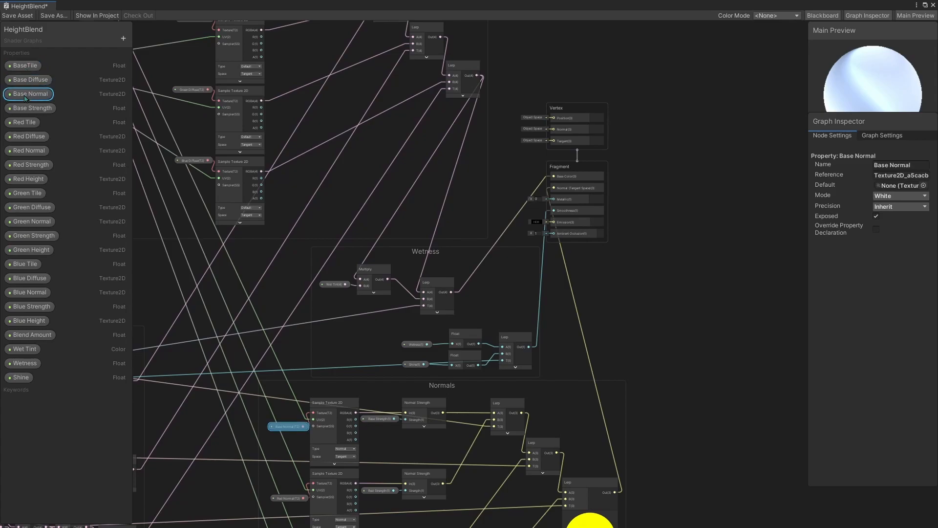
{"action": "left_click", "coordinate": [28, 108]}
{"action": "left_click", "coordinate": [25, 122]}
{"action": "left_click", "coordinate": [27, 137]}
{"action": "left_click", "coordinate": [26, 154]}
{"action": "left_click", "coordinate": [28, 166]}
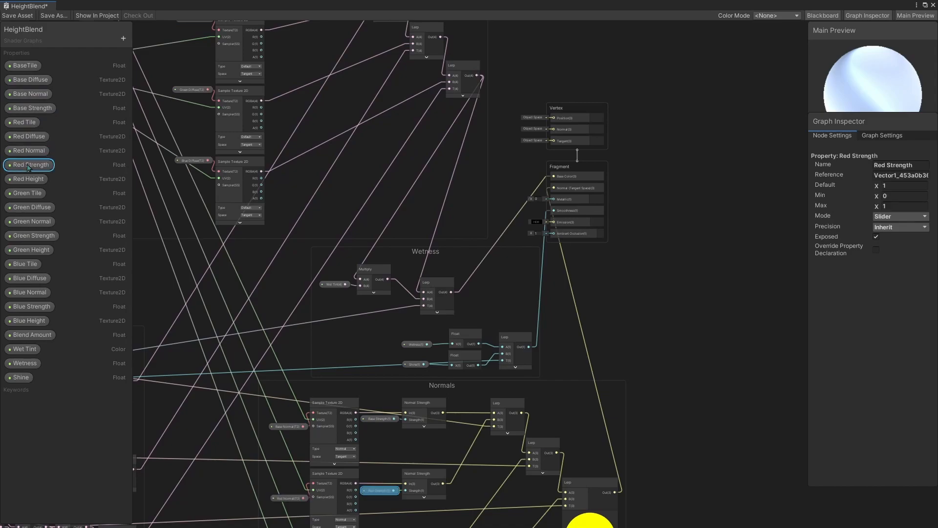
{"action": "left_click", "coordinate": [28, 180]}
{"action": "left_click", "coordinate": [29, 194]}
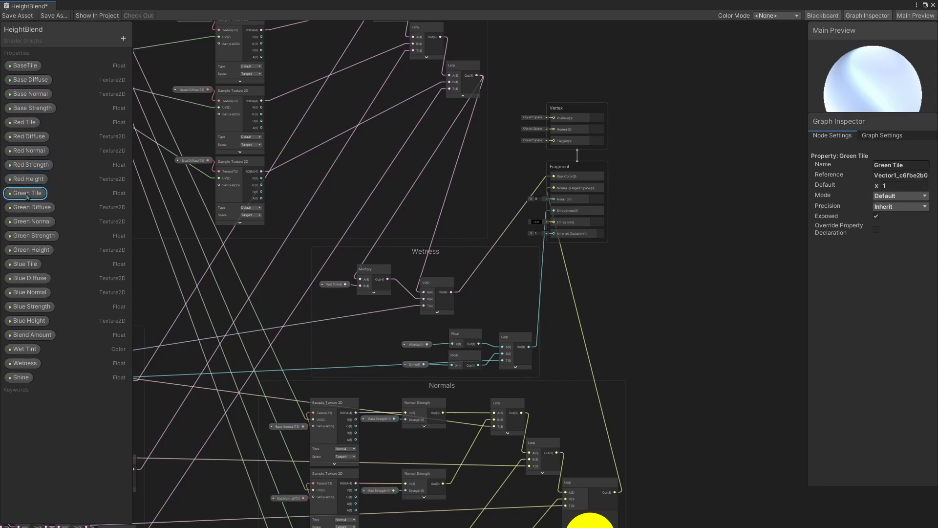
{"action": "left_click", "coordinate": [31, 208]}
{"action": "left_click", "coordinate": [30, 222]}
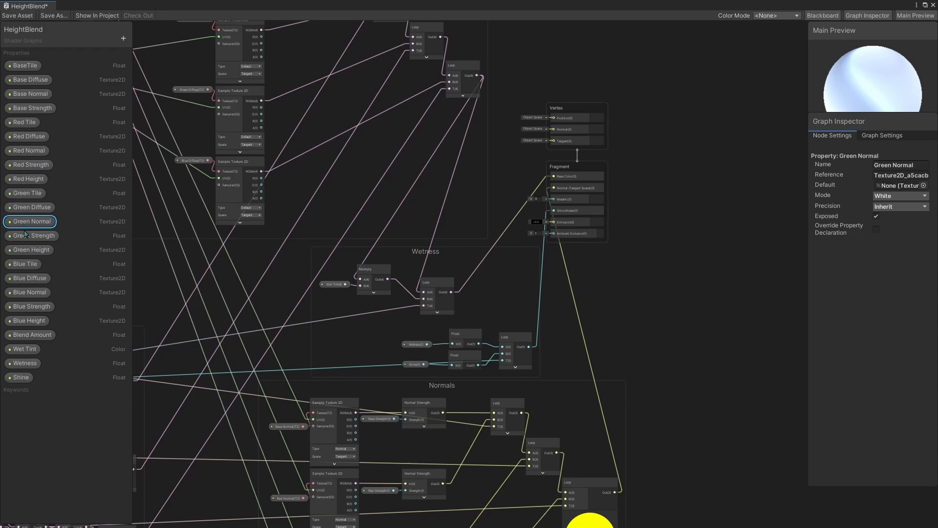
{"action": "left_click", "coordinate": [28, 237]}
{"action": "left_click", "coordinate": [28, 250]}
{"action": "left_click", "coordinate": [26, 265]}
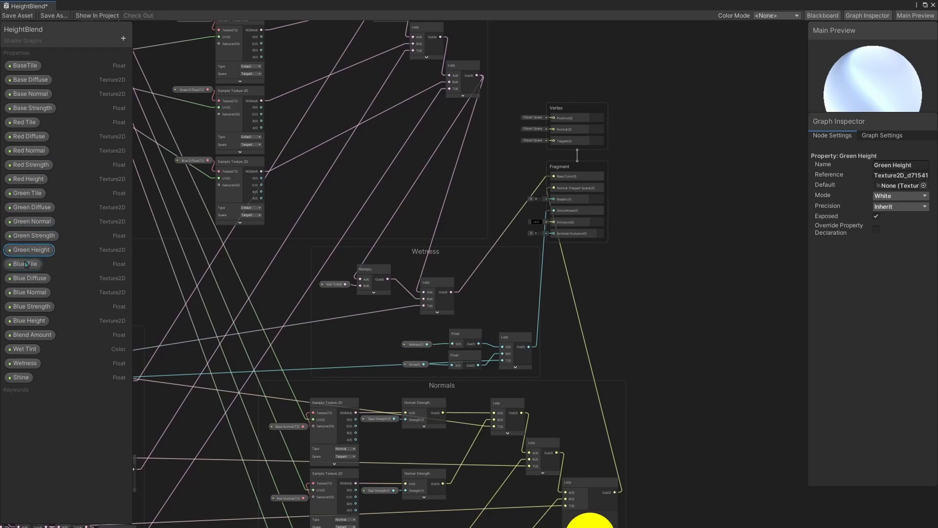
{"action": "left_click", "coordinate": [28, 278]}
{"action": "left_click", "coordinate": [29, 293]}
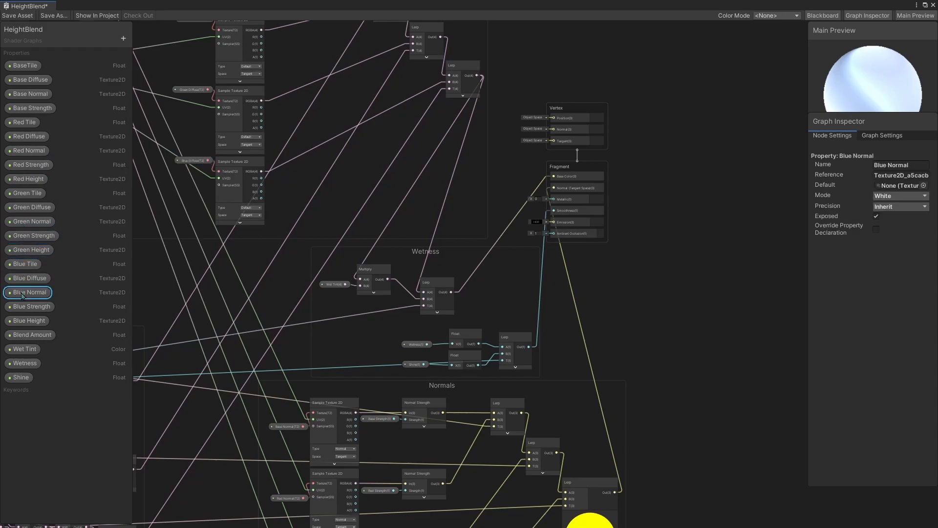
{"action": "left_click", "coordinate": [21, 308]}
{"action": "left_click", "coordinate": [22, 321]}
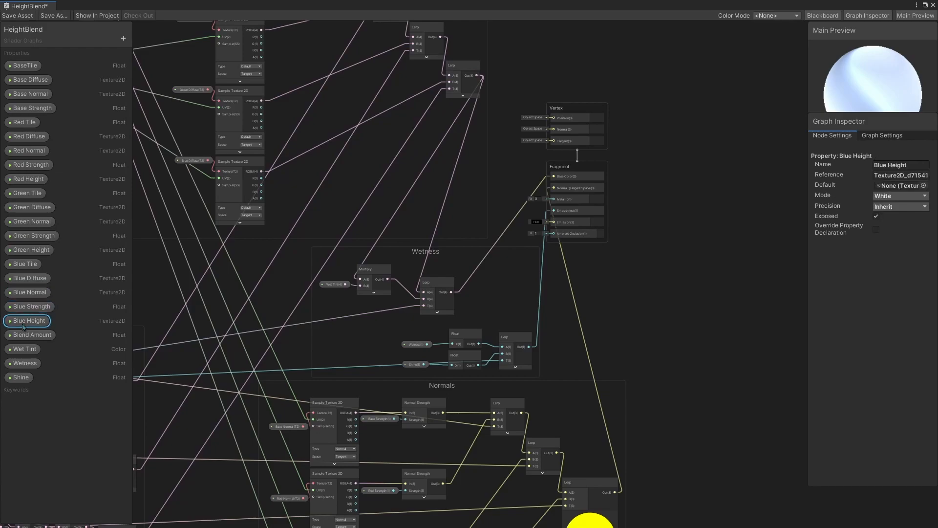
{"action": "left_click", "coordinate": [25, 336]}
{"action": "left_click", "coordinate": [24, 349]}
{"action": "left_click", "coordinate": [22, 363]}
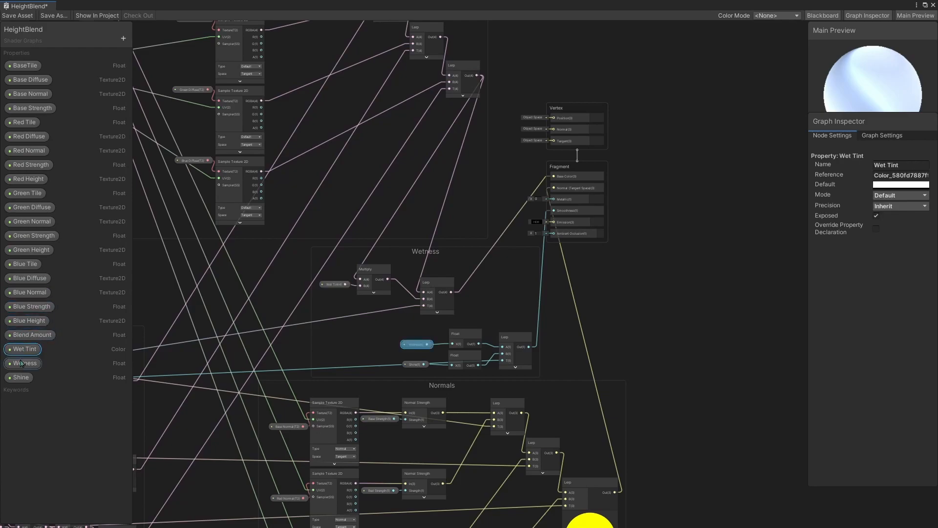
{"action": "left_click", "coordinate": [20, 378]}
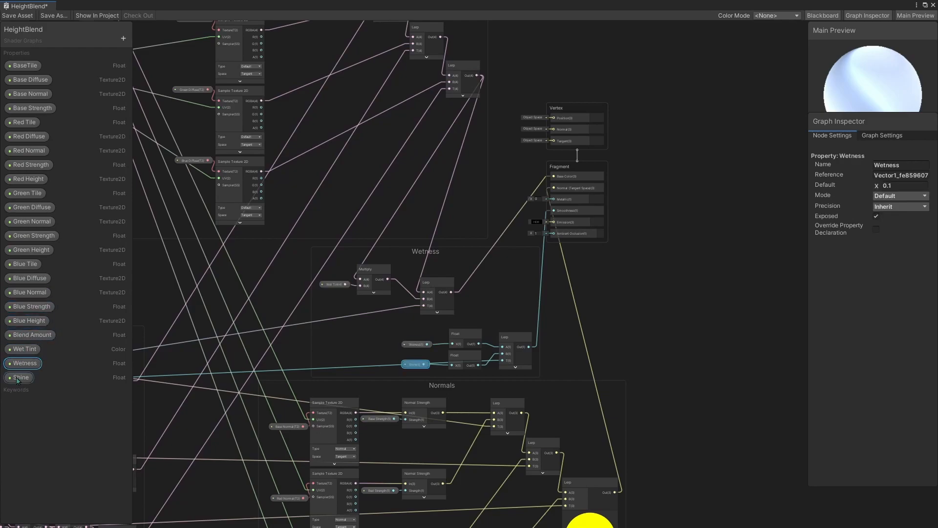
- Save the HeightBlend shader graph and move its window away to return to the scene editor
{"action": "left_click", "coordinate": [628, 292]}
{"action": "scroll", "coordinate": [628, 292], "scroll_direction": "down", "scroll_amount": 4}
{"action": "middle_click_drag", "start_coordinate": [705, 352], "coordinate": [771, 305]}
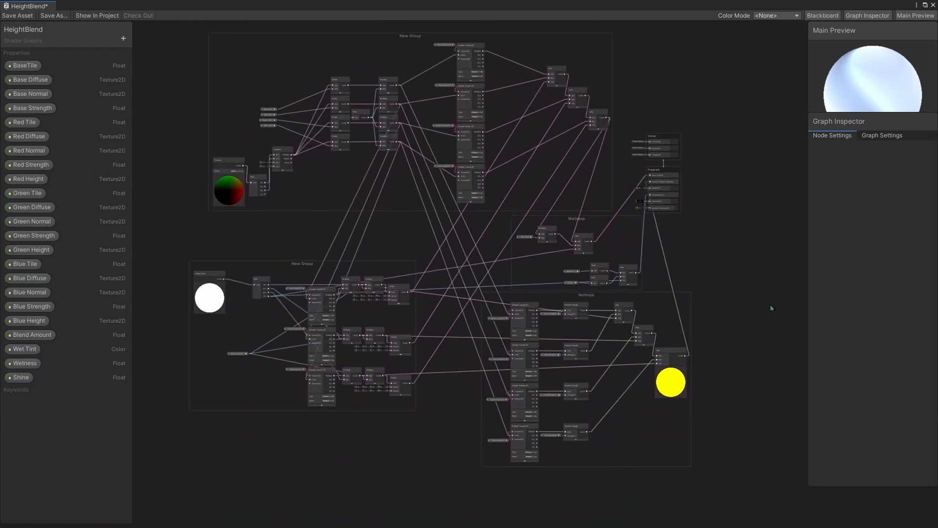
{"action": "left_click", "coordinate": [16, 15]}
{"action": "left_click", "coordinate": [925, 6]}
{"action": "left_click_drag", "start_coordinate": [453, 198], "coordinate": [937, 147]}
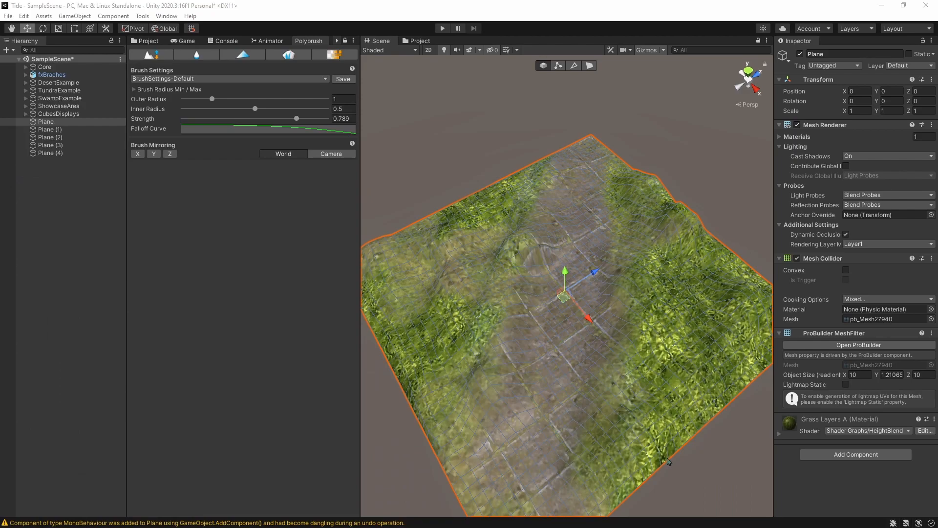
- Create a material from the HeightBlend shader in the Shaders folder, keeping the default name
{"action": "left_click", "coordinate": [154, 42]}
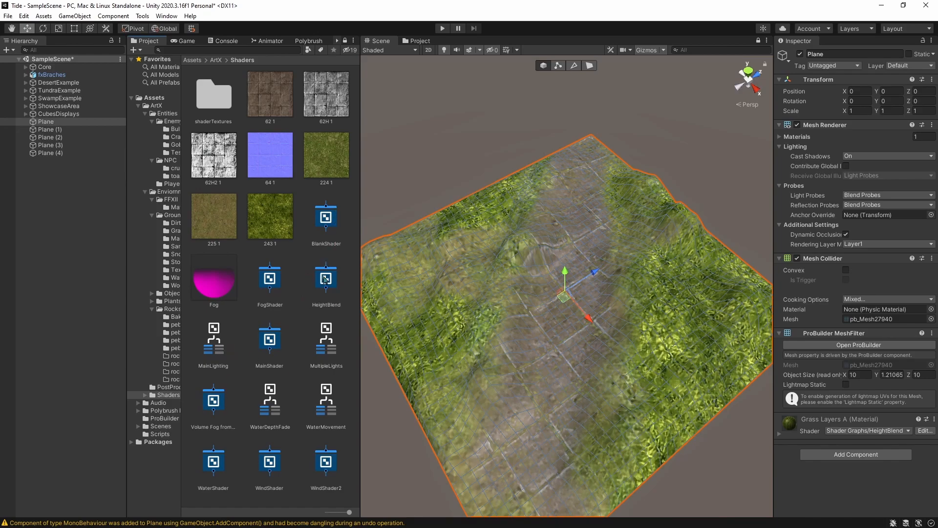
{"action": "left_click", "coordinate": [326, 280]}
{"action": "right_click", "coordinate": [327, 279]}
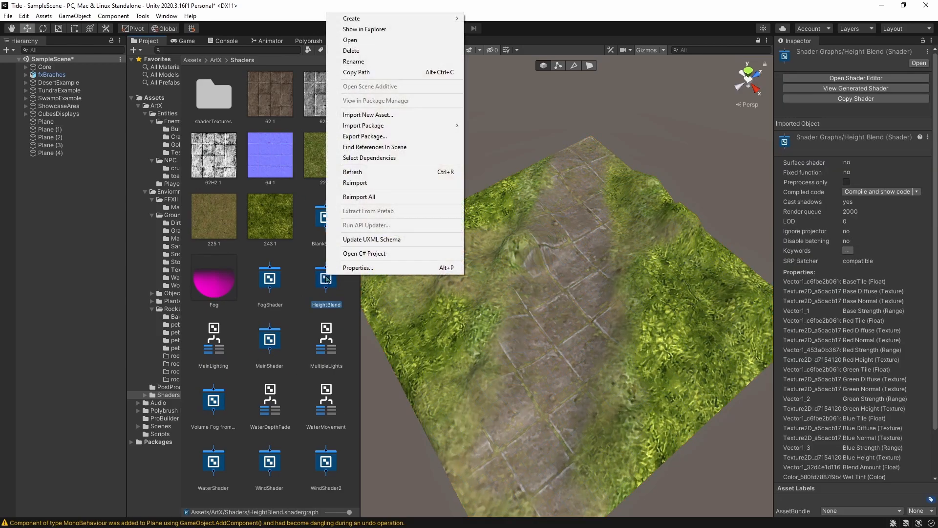
{"action": "mouse_move", "coordinate": [364, 20]}
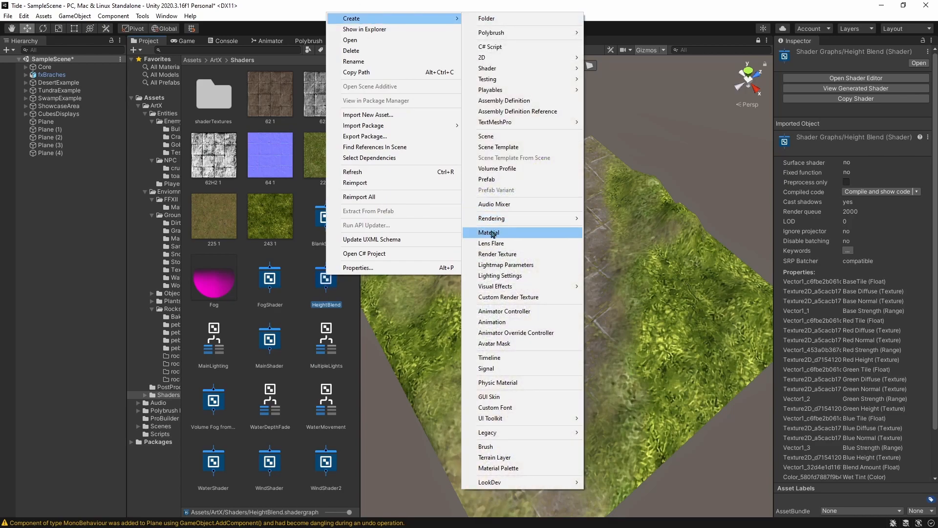
{"action": "left_click", "coordinate": [493, 234]}
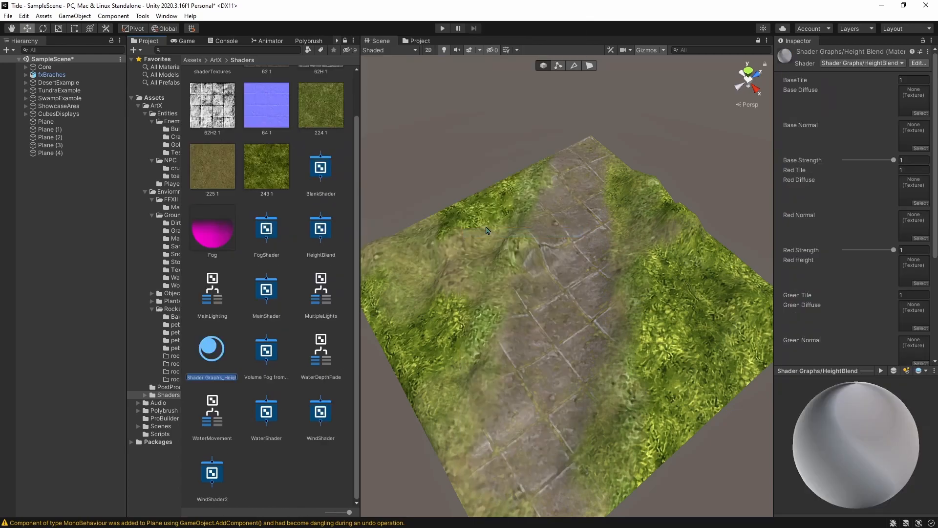
{"action": "key", "text": "Return"}
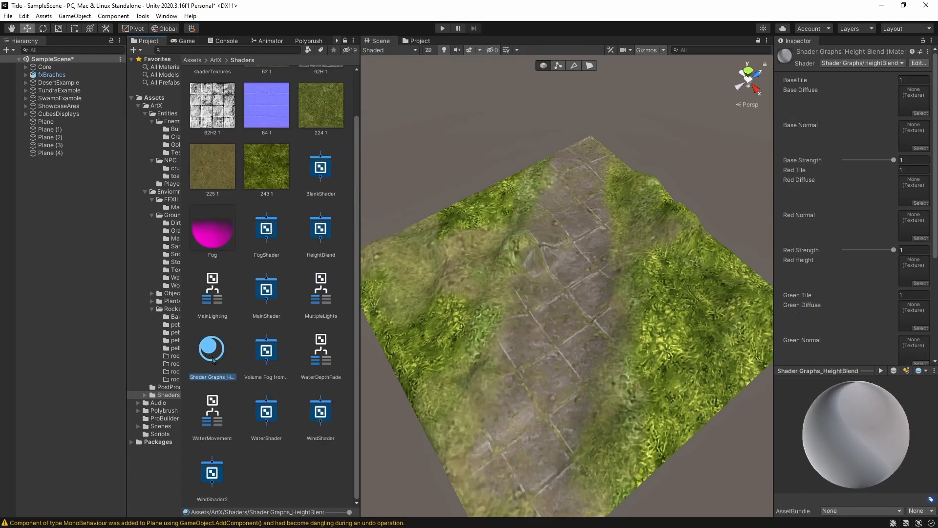
- Examine the new material's exposed properties and browse the available Shader Graphs shaders without changing the assigned one
{"action": "scroll", "coordinate": [867, 119], "scroll_direction": "down", "scroll_amount": 5}
{"action": "scroll", "coordinate": [868, 86], "scroll_direction": "up", "scroll_amount": 5}
{"action": "left_click", "coordinate": [863, 63]}
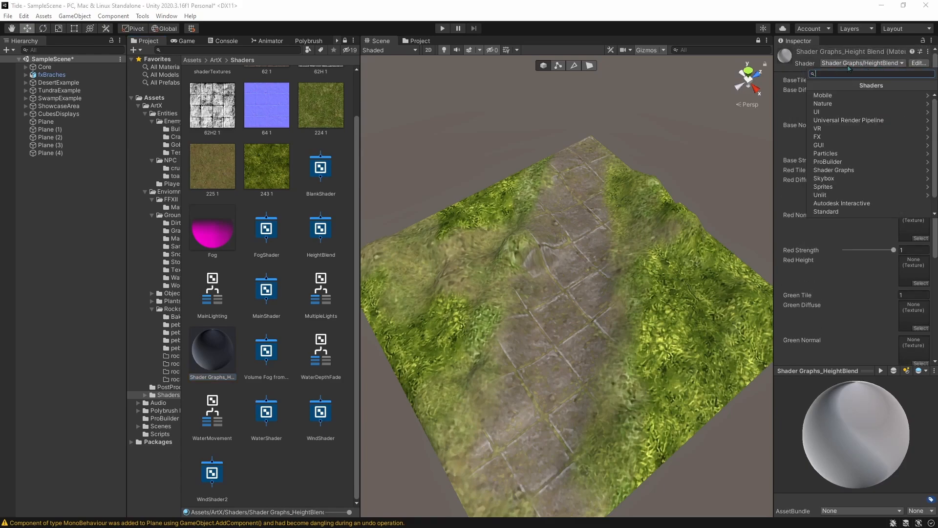
{"action": "left_click", "coordinate": [834, 169]}
{"action": "left_click", "coordinate": [847, 87]}
{"action": "left_click", "coordinate": [834, 304]}
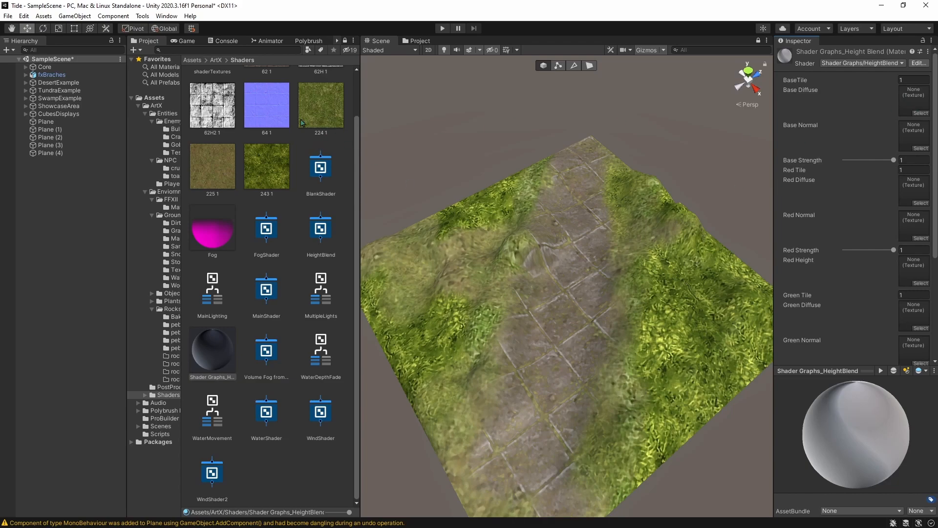
- Assign texture 225 1 to Base Diffuse, 62 1 to Red Diffuse, 224 1 to Green Diffuse and 243 1 to Blue Diffuse
{"action": "scroll", "coordinate": [304, 205], "scroll_direction": "up", "scroll_amount": 2}
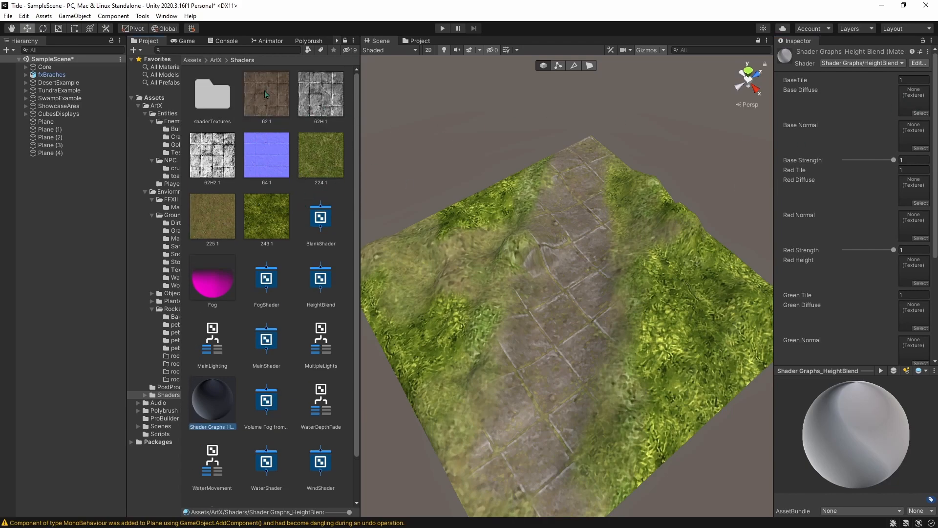
{"action": "left_click_drag", "start_coordinate": [214, 219], "coordinate": [913, 100]}
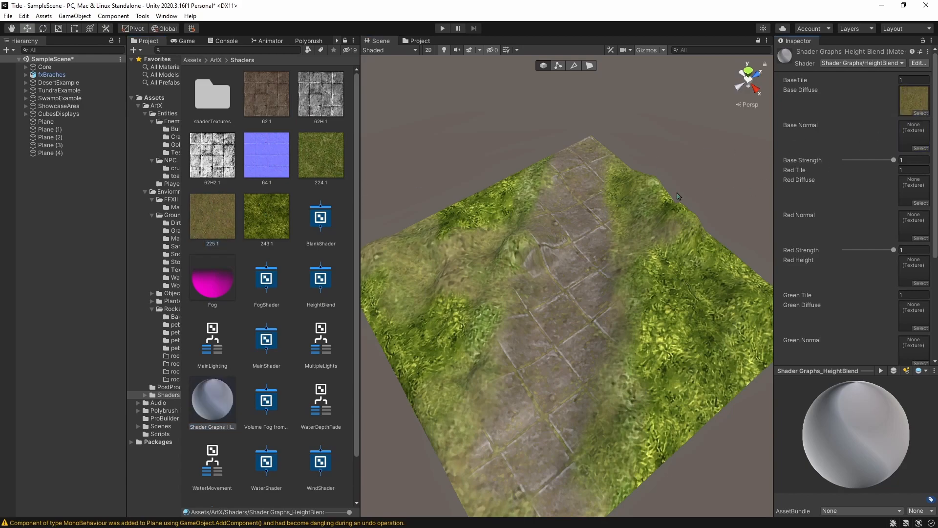
{"action": "left_click_drag", "start_coordinate": [259, 110], "coordinate": [913, 191]}
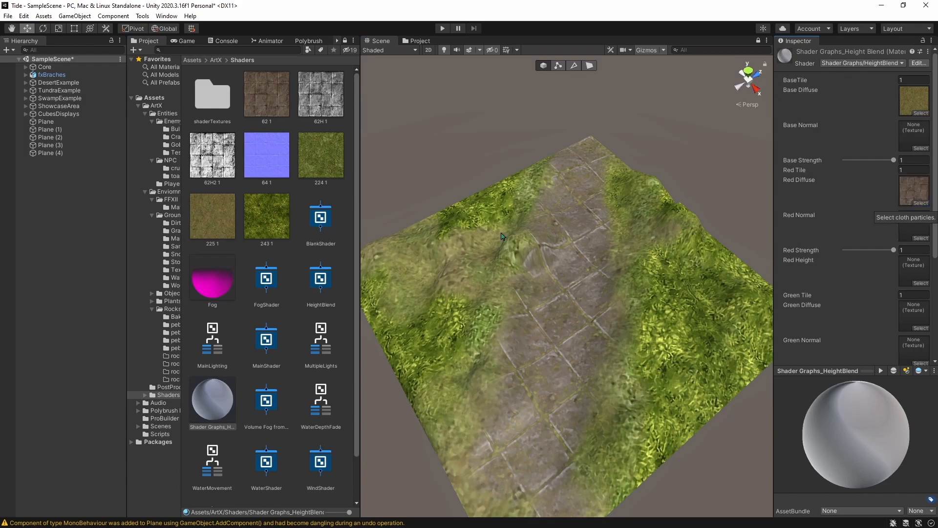
{"action": "scroll", "coordinate": [846, 215], "scroll_direction": "down", "scroll_amount": 6}
{"action": "left_click_drag", "start_coordinate": [320, 154], "coordinate": [910, 140]}
{"action": "left_click_drag", "start_coordinate": [268, 218], "coordinate": [914, 267]}
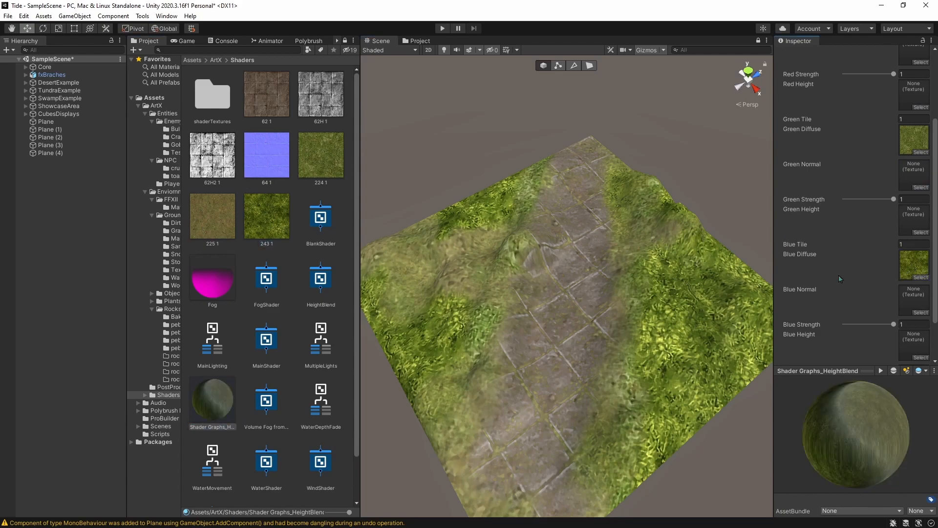
- Assign texture 62H2 1 to Red Height and the normal map 64 1 to Red Normal
{"action": "scroll", "coordinate": [849, 246], "scroll_direction": "up", "scroll_amount": 5}
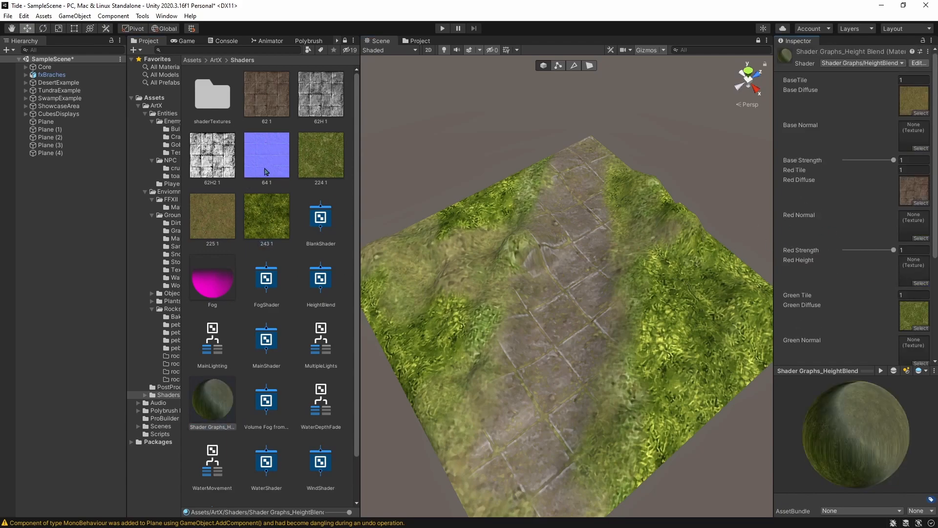
{"action": "left_click_drag", "start_coordinate": [205, 152], "coordinate": [907, 271]}
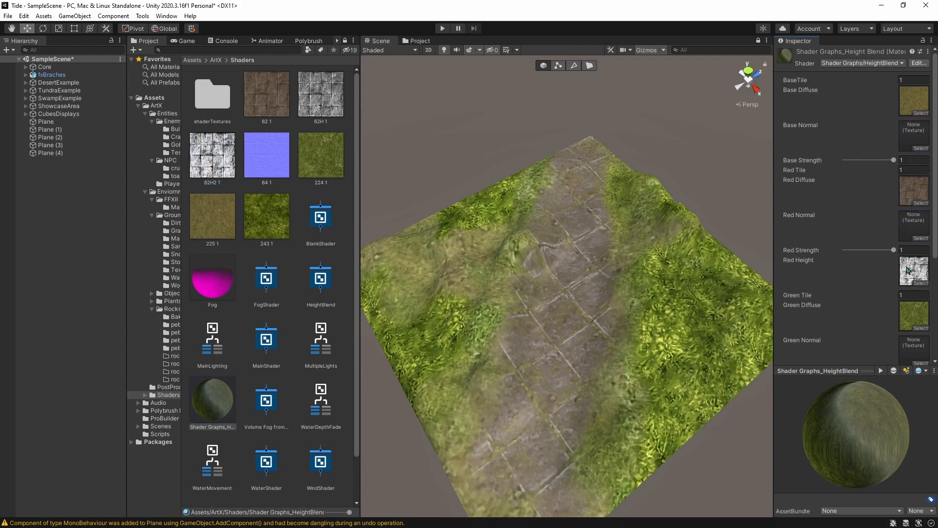
{"action": "left_click_drag", "start_coordinate": [267, 149], "coordinate": [908, 235]}
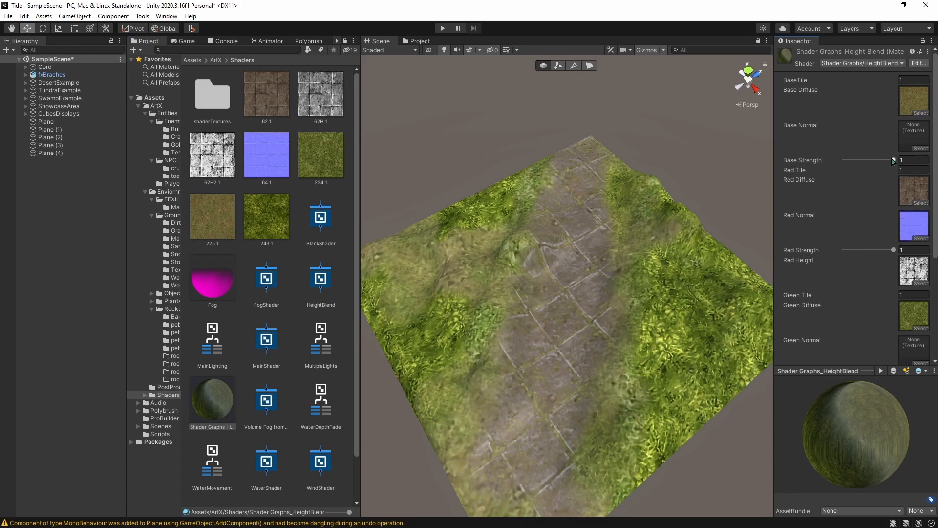
- Lower the normal strengths to about 0.17 for Base, 0.19 for Red, 0.18 for Green and 0.21 for Blue
{"action": "left_click_drag", "start_coordinate": [894, 161], "coordinate": [854, 161]}
{"action": "left_click_drag", "start_coordinate": [899, 251], "coordinate": [854, 251]}
{"action": "scroll", "coordinate": [856, 255], "scroll_direction": "down", "scroll_amount": 5}
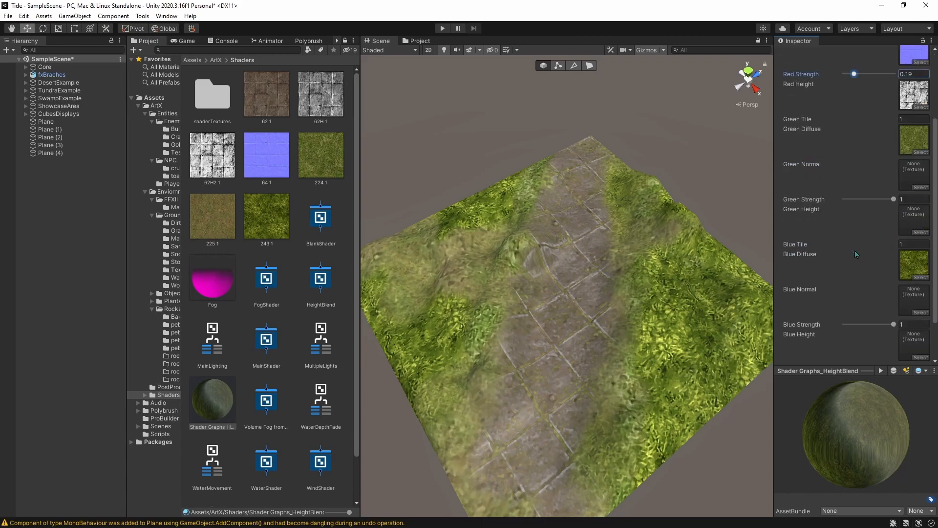
{"action": "left_click_drag", "start_coordinate": [894, 201], "coordinate": [854, 200]}
{"action": "left_click_drag", "start_coordinate": [894, 325], "coordinate": [855, 325]}
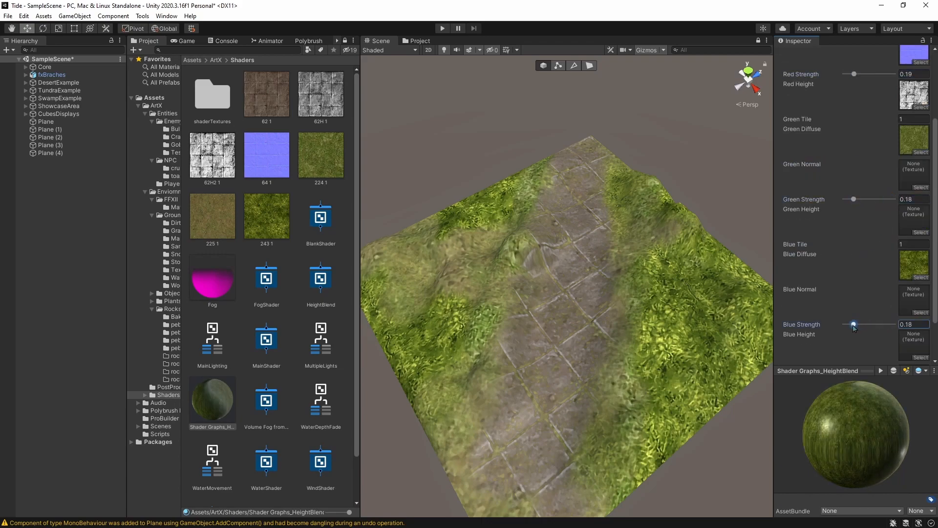
- Set the material's Wet Tint to a light grey
{"action": "scroll", "coordinate": [857, 268], "scroll_direction": "down", "scroll_amount": 3}
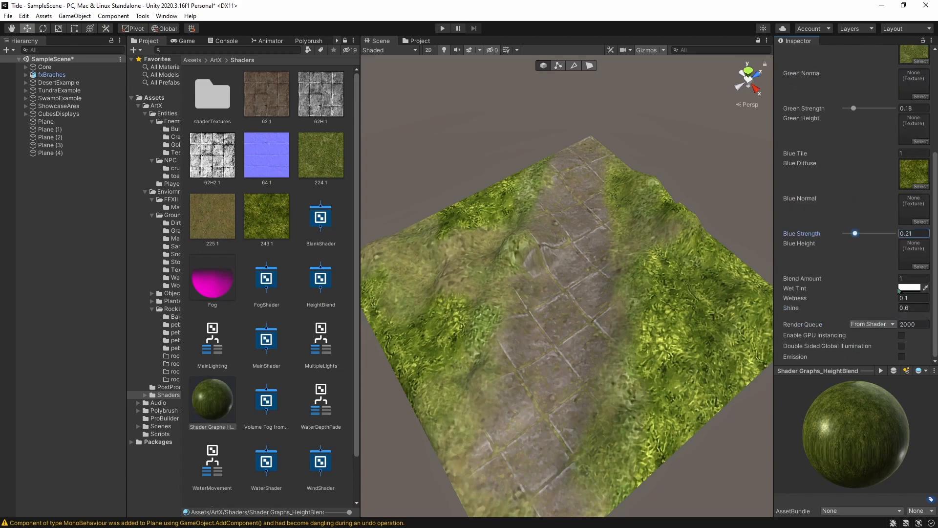
{"action": "left_click", "coordinate": [911, 288]}
{"action": "left_click_drag", "start_coordinate": [852, 348], "coordinate": [842, 349]}
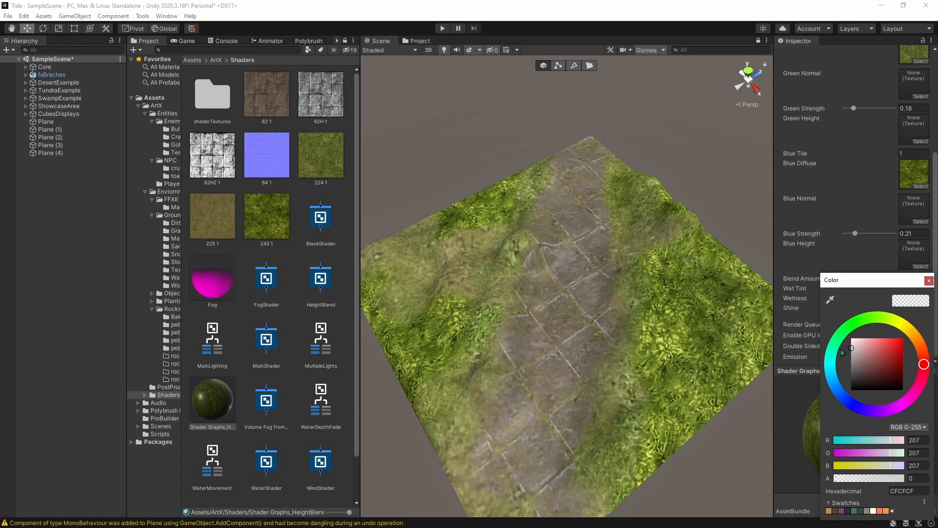
{"action": "left_click", "coordinate": [928, 281]}
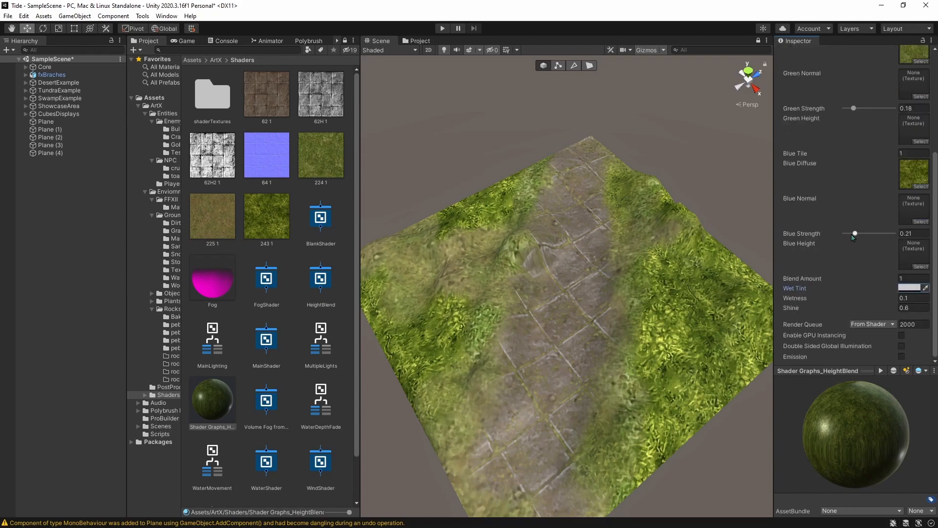
- Apply the new HeightBlend material to the terrain plane in the scene and undo the trial move of the plane
{"action": "scroll", "coordinate": [852, 238], "scroll_direction": "up", "scroll_amount": 10}
{"action": "left_click_drag", "start_coordinate": [211, 401], "coordinate": [599, 290]}
{"action": "left_click", "coordinate": [644, 217]}
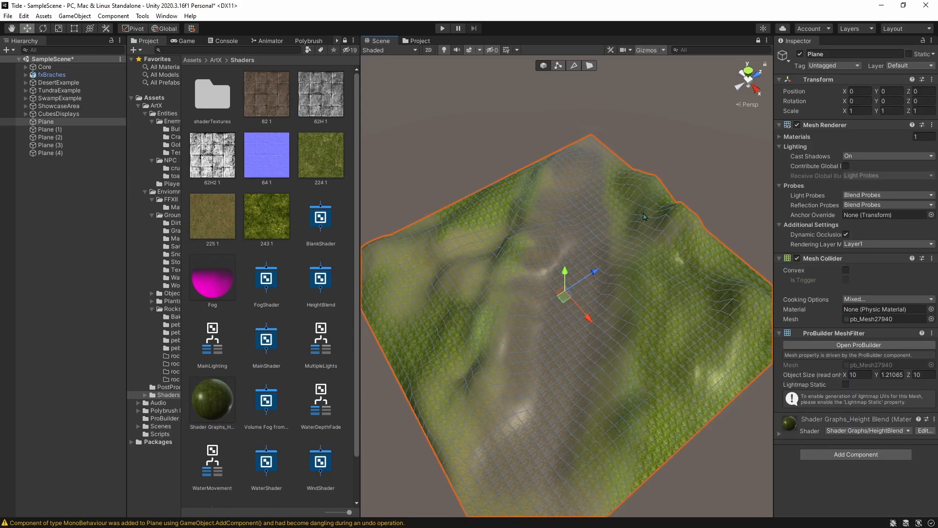
{"action": "left_click_drag", "start_coordinate": [563, 300], "coordinate": [611, 280]}
{"action": "key", "text": "ctrl+z"}
- Set the HeightBlend material's Base, Red, Green and Blue Tile values to 15
{"action": "left_click", "coordinate": [214, 391]}
{"action": "left_click", "coordinate": [919, 80]}
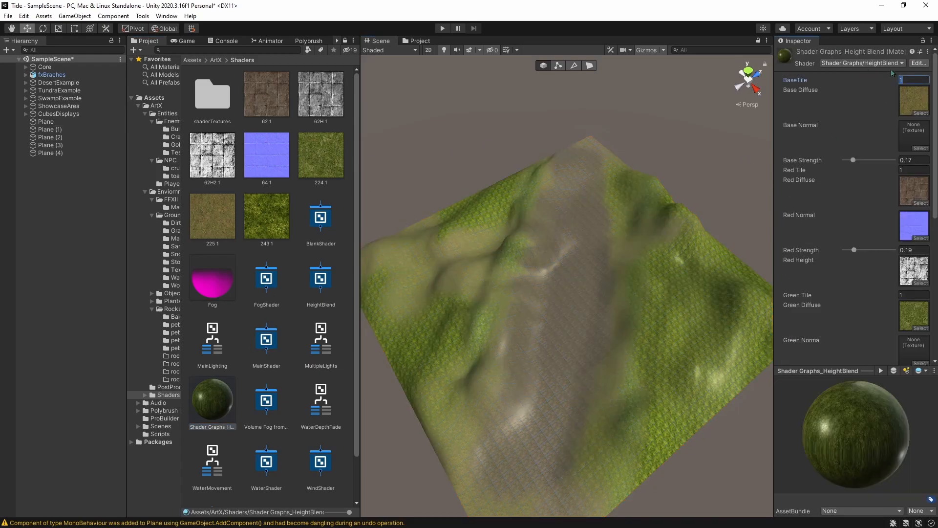
{"action": "type", "text": "5"}
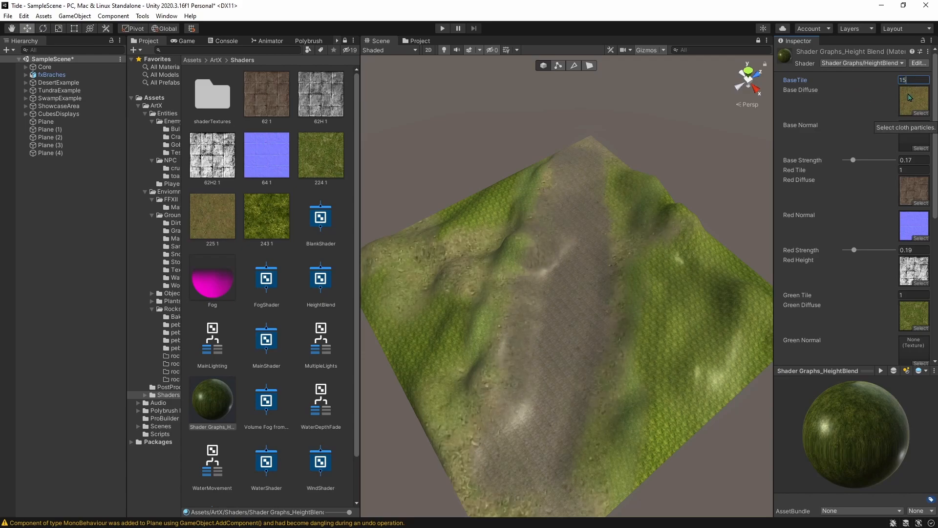
{"action": "left_click", "coordinate": [916, 169]}
{"action": "type", "text": "5"}
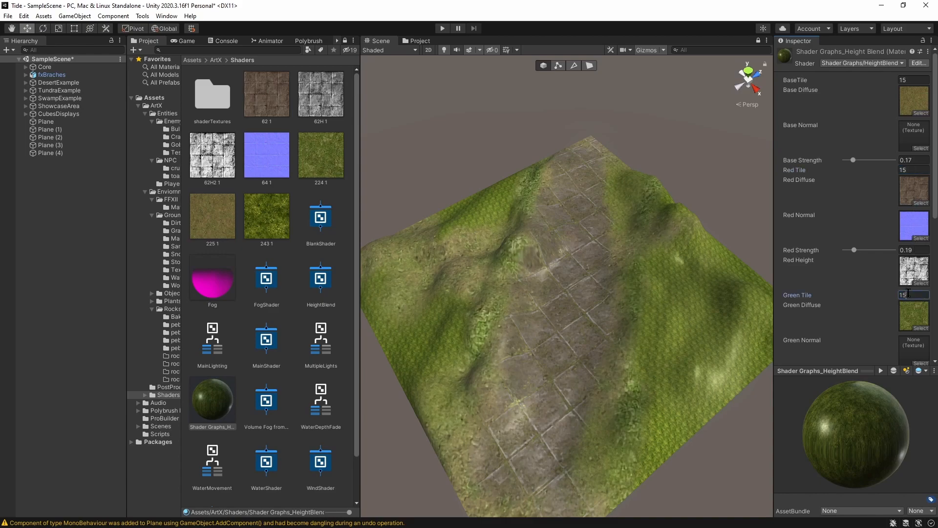
{"action": "type", "text": "15"}
{"action": "scroll", "coordinate": [867, 272], "scroll_direction": "down", "scroll_amount": 5}
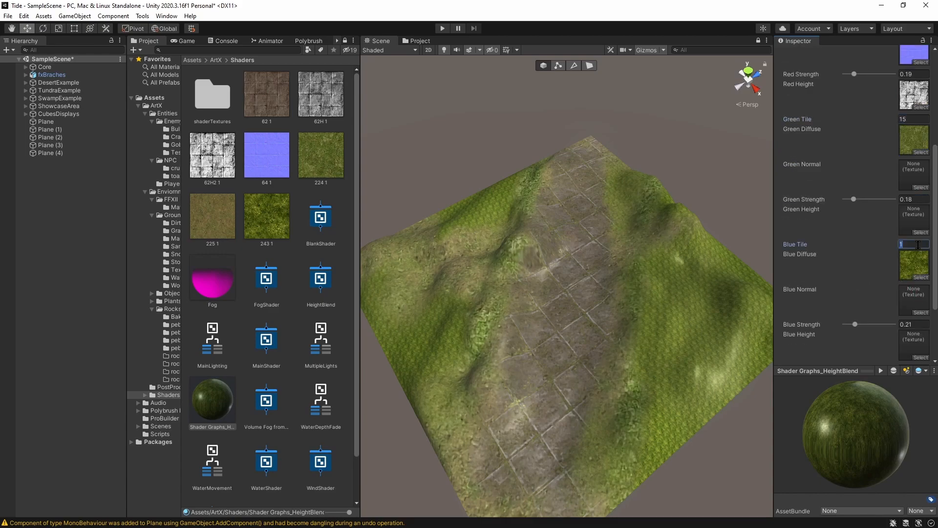
{"action": "type", "text": "5"}
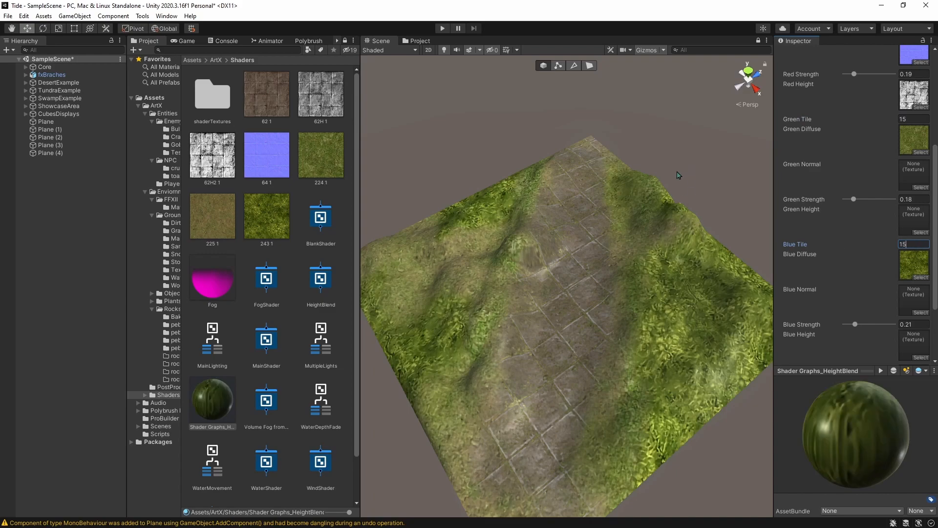
- Raise the material's Shine to 0.87 and inspect the highlights on the stone path
{"action": "left_click_drag", "start_coordinate": [605, 207], "coordinate": [458, 200], "text": "alt"}
{"action": "scroll", "coordinate": [791, 212], "scroll_direction": "down", "scroll_amount": 3}
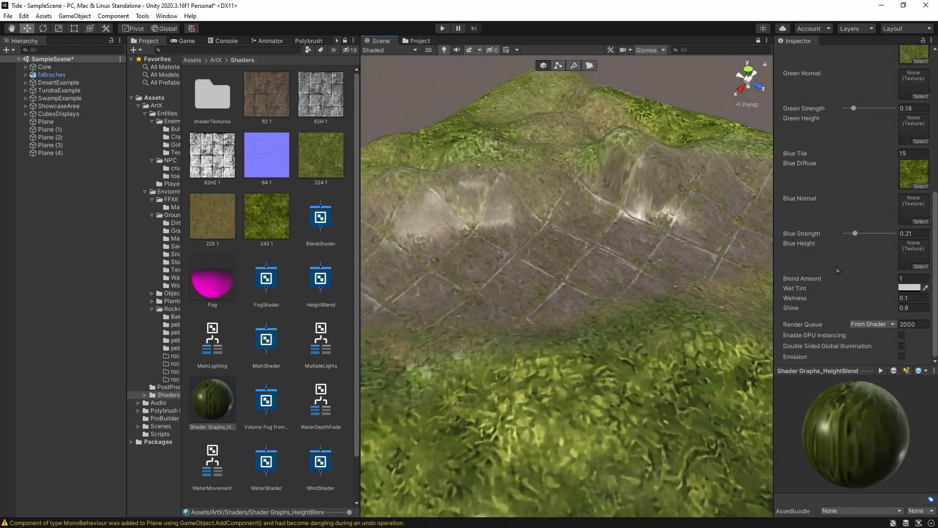
{"action": "left_click_drag", "start_coordinate": [894, 308], "coordinate": [898, 307]}
{"action": "left_click_drag", "start_coordinate": [621, 228], "coordinate": [589, 237], "text": "alt"}
- Try black and blue as the material's Wet Tint and return it to a light grey
{"action": "left_click", "coordinate": [910, 288]}
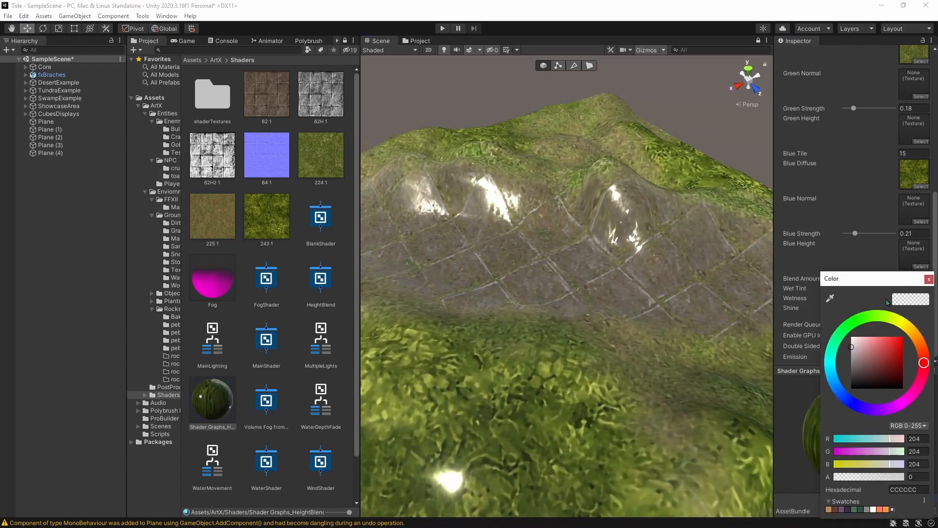
{"action": "left_click_drag", "start_coordinate": [865, 349], "coordinate": [834, 405]}
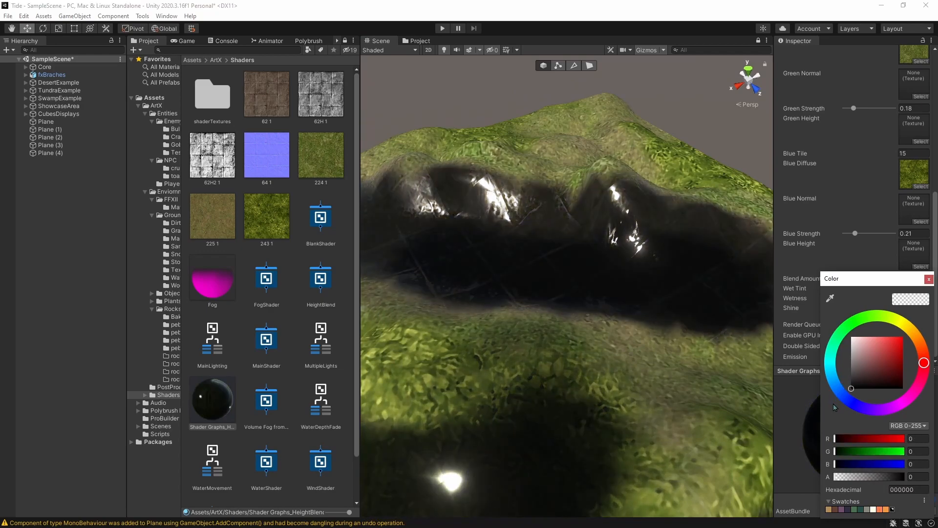
{"action": "right_click_drag", "start_coordinate": [551, 339], "coordinate": [507, 336]}
{"action": "left_click", "coordinate": [898, 308]}
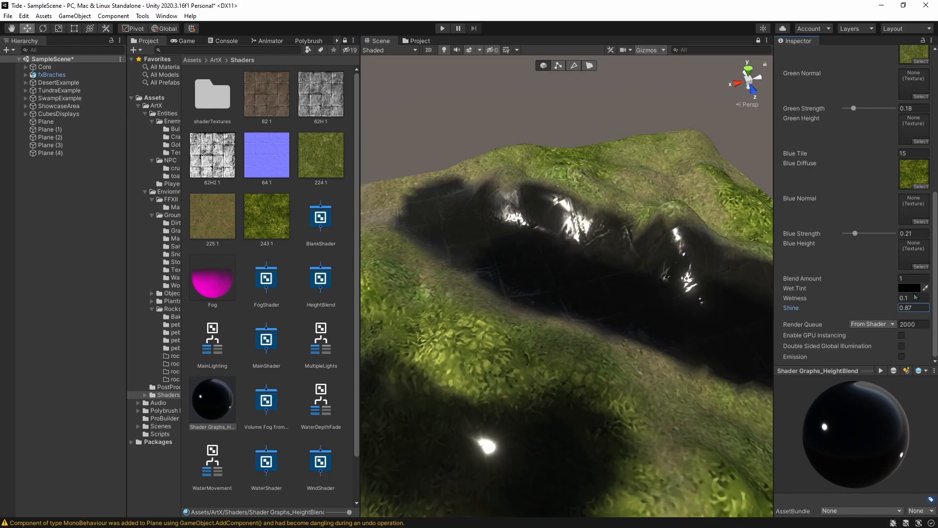
{"action": "left_click", "coordinate": [910, 288]}
{"action": "left_click", "coordinate": [895, 350]}
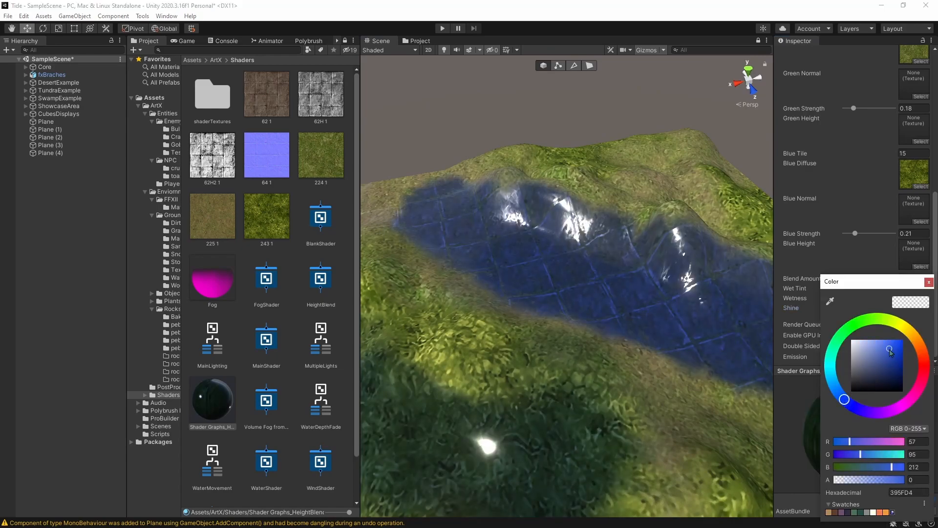
{"action": "left_click_drag", "start_coordinate": [893, 350], "coordinate": [844, 351]}
{"action": "left_click", "coordinate": [928, 281]}
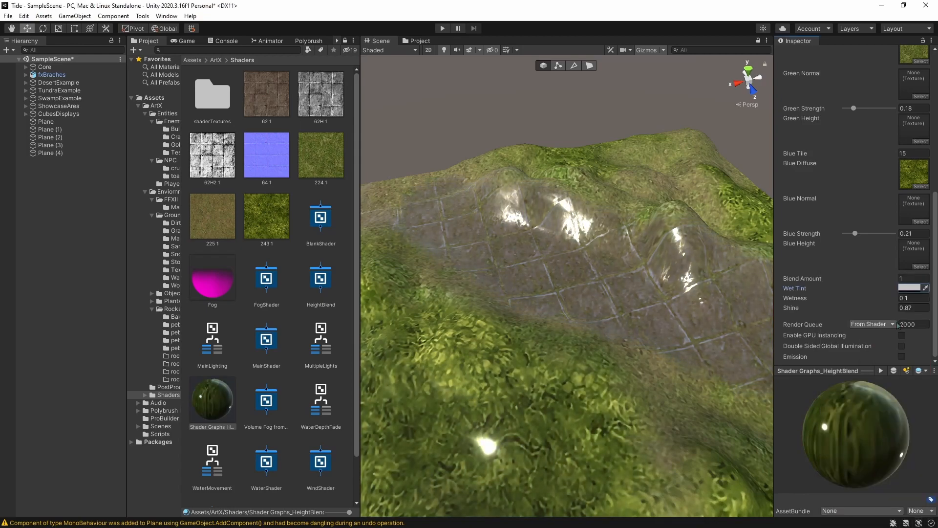
- Set Shine back to 0.6, try a Wetness of 1.74 on the terrain and return Wetness to 0.1
{"action": "left_click", "coordinate": [907, 308]}
{"action": "type", "text": "0.6"}
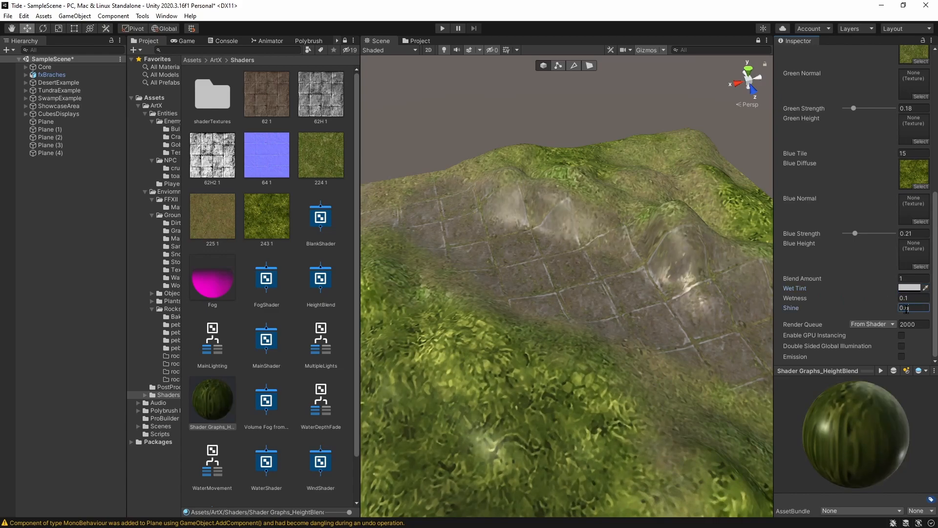
{"action": "left_click_drag", "start_coordinate": [890, 297], "coordinate": [921, 301]}
{"action": "left_click_drag", "start_coordinate": [689, 286], "coordinate": [448, 292], "text": "alt"}
{"action": "left_click", "coordinate": [904, 299]}
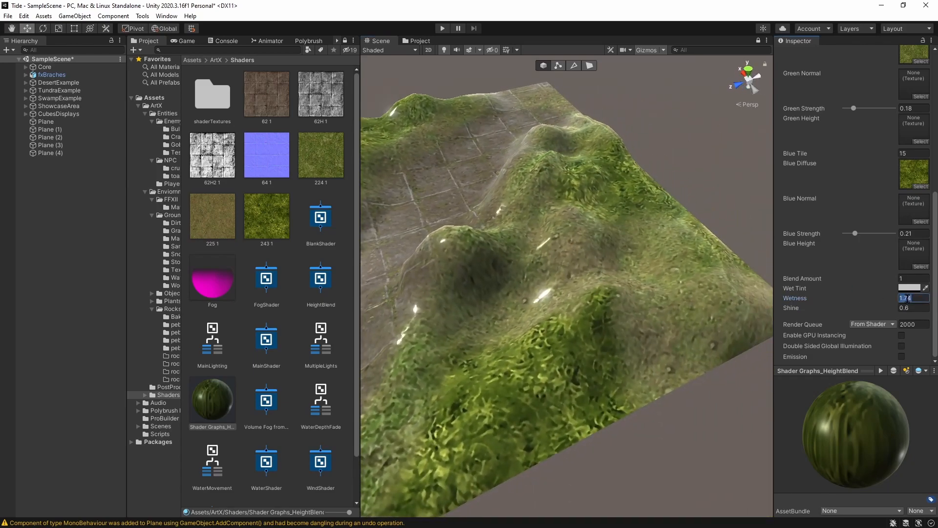
{"action": "type", "text": "0.1"}
{"action": "left_click_drag", "start_coordinate": [724, 163], "coordinate": [156, 177], "text": "alt"}
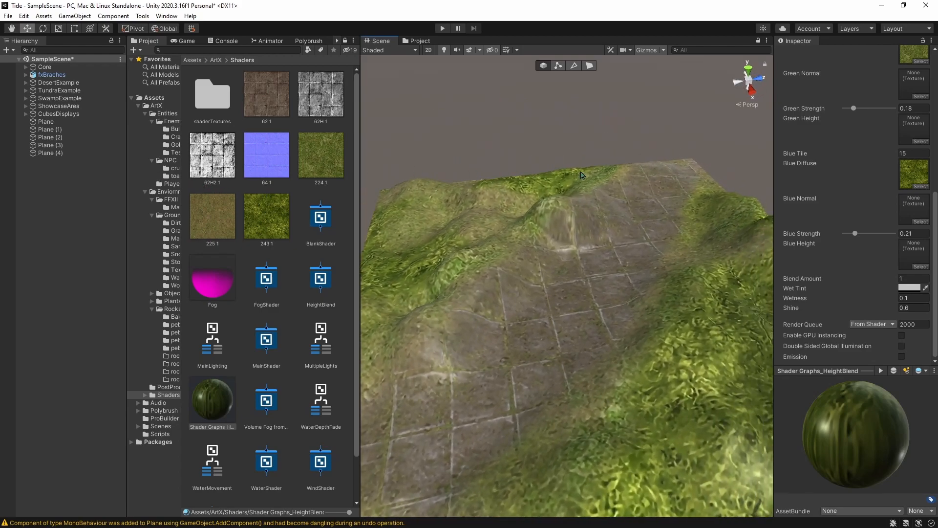